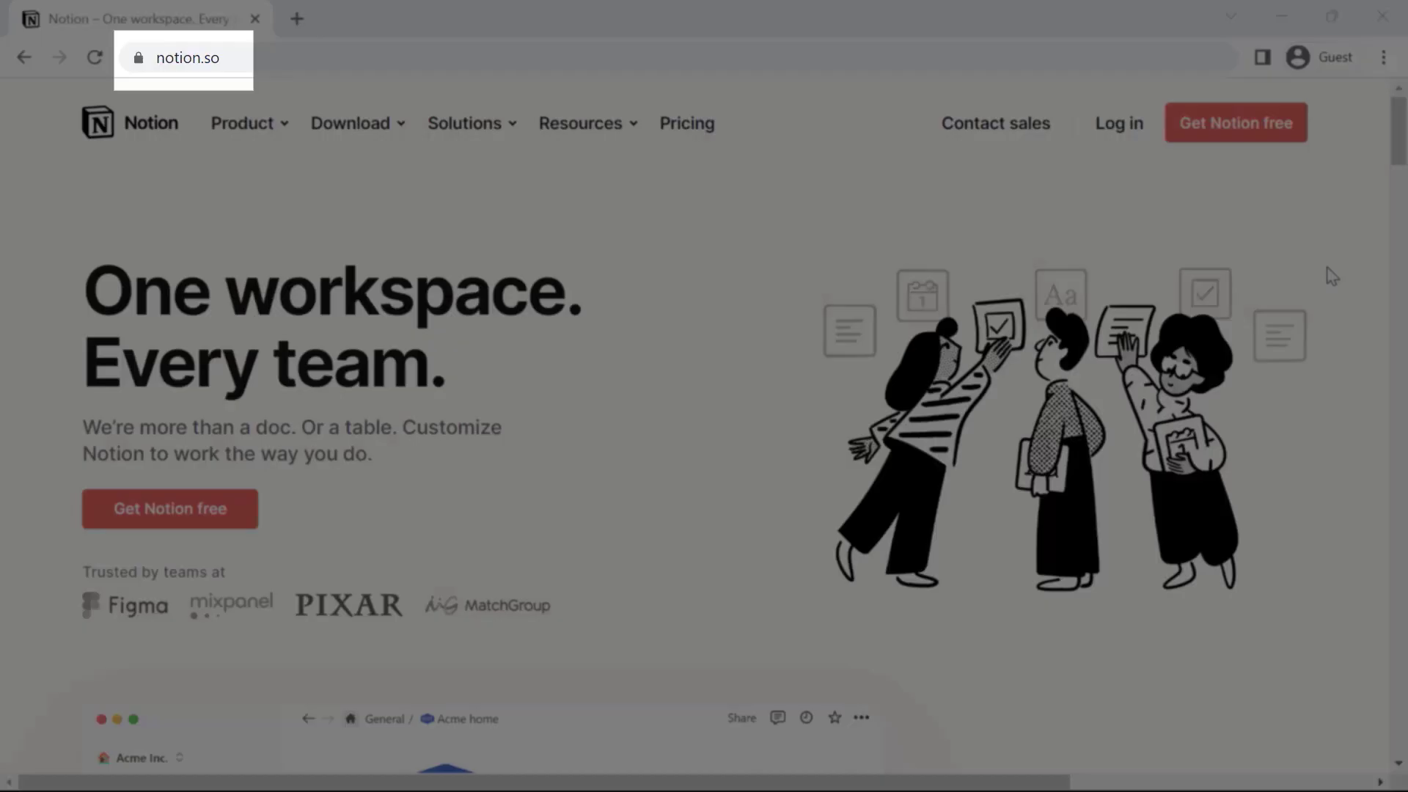
{"action": "scroll", "coordinate": [1331, 275], "scroll_direction": "down", "scroll_amount": 1}
{"action": "scroll", "coordinate": [1331, 275], "scroll_direction": "down", "scroll_amount": 1}
{"action": "scroll", "coordinate": [1331, 275], "scroll_direction": "down", "scroll_amount": 1}
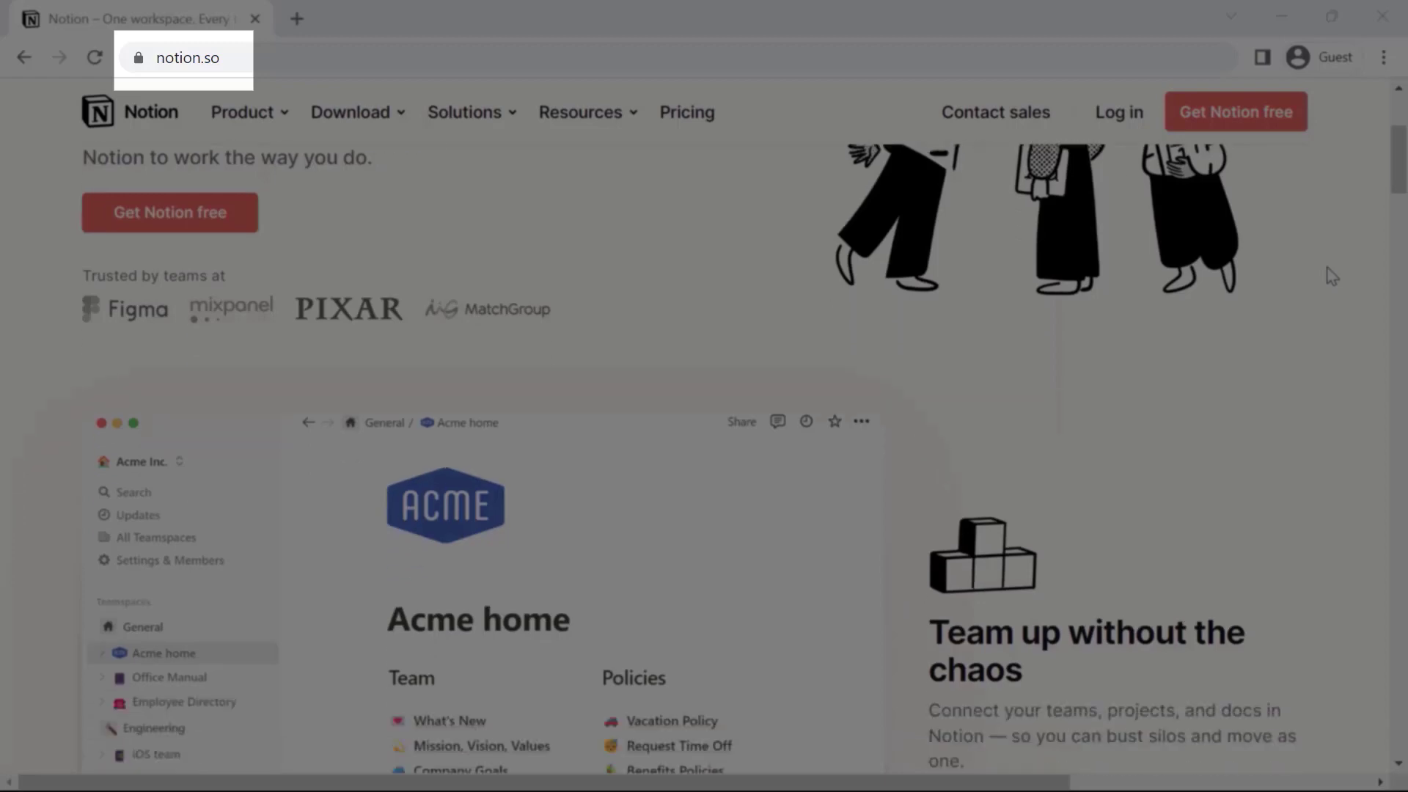
{"action": "scroll", "coordinate": [1331, 275], "scroll_direction": "down", "scroll_amount": 1}
{"action": "scroll", "coordinate": [1331, 275], "scroll_direction": "down", "scroll_amount": 1}
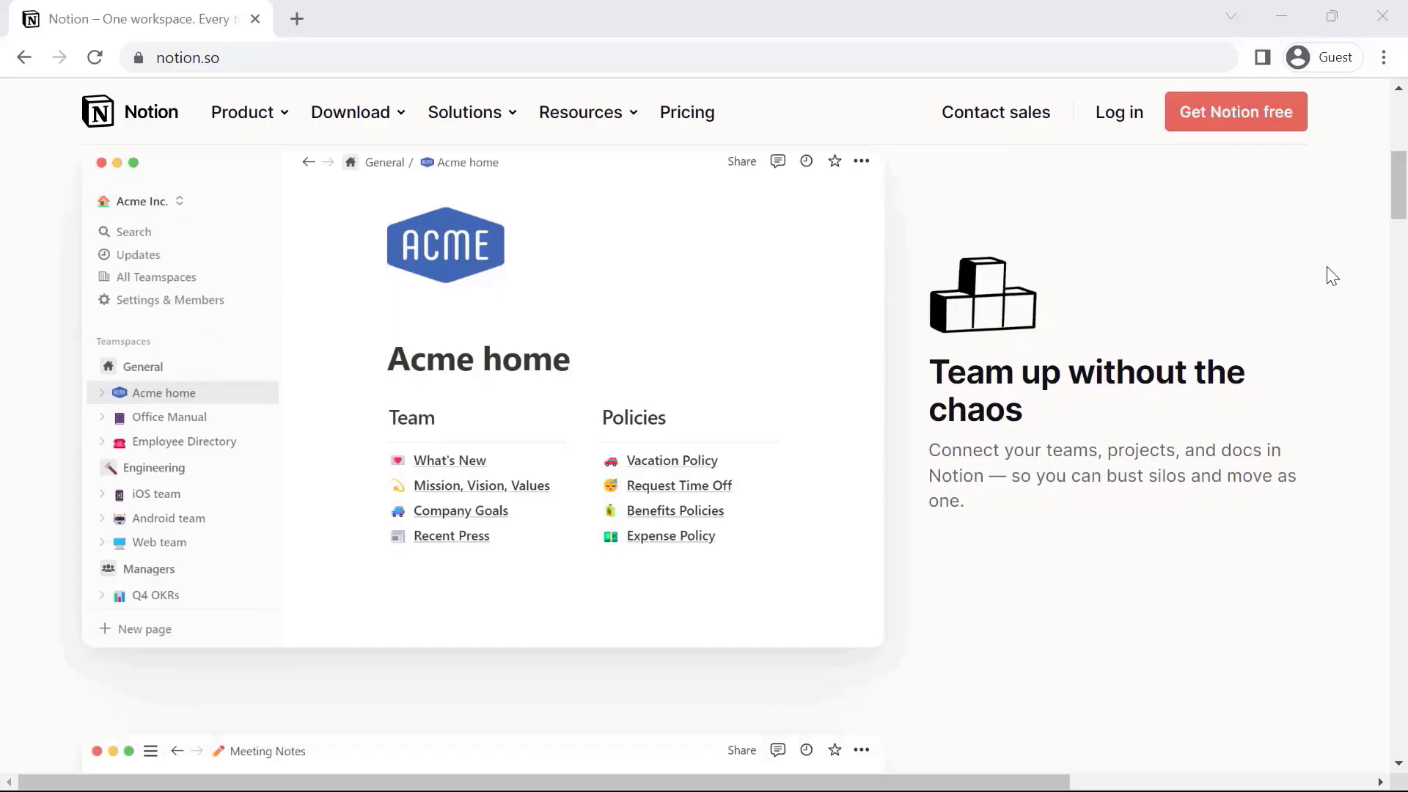
{"action": "scroll", "coordinate": [1331, 275], "scroll_direction": "down", "scroll_amount": 1}
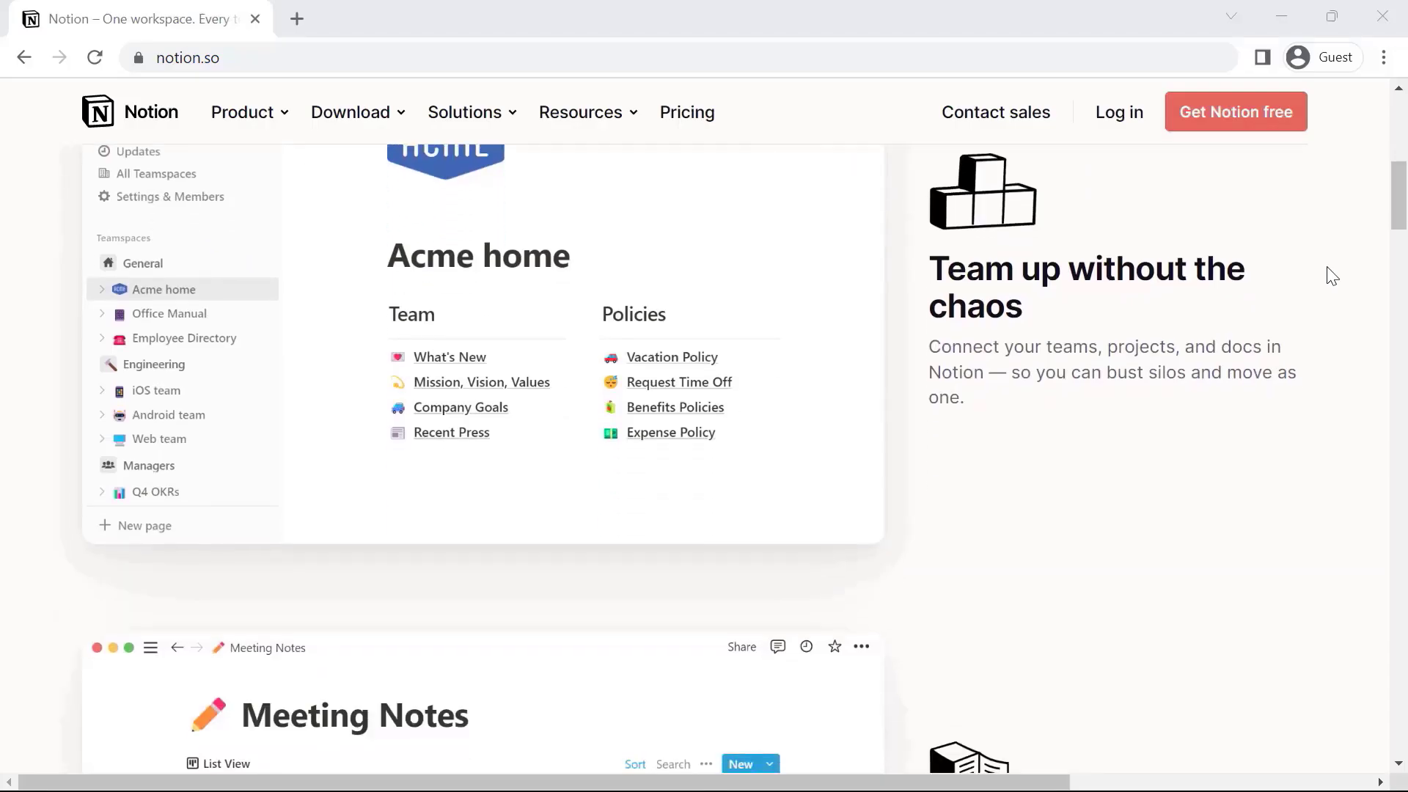
{"action": "scroll", "coordinate": [1331, 275], "scroll_direction": "down", "scroll_amount": 2}
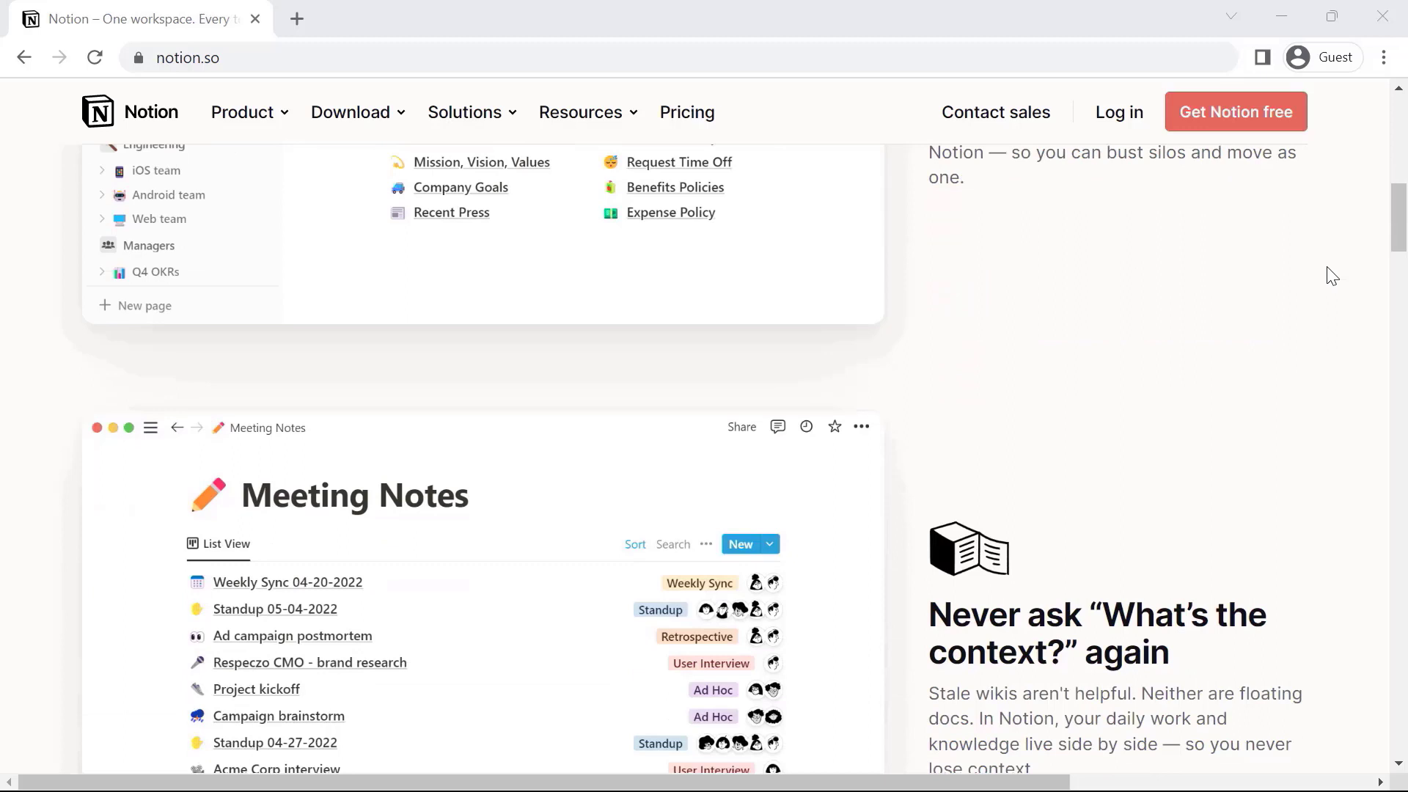
{"action": "scroll", "coordinate": [1332, 276], "scroll_direction": "down", "scroll_amount": 1}
{"action": "scroll", "coordinate": [1332, 275], "scroll_direction": "down", "scroll_amount": 1}
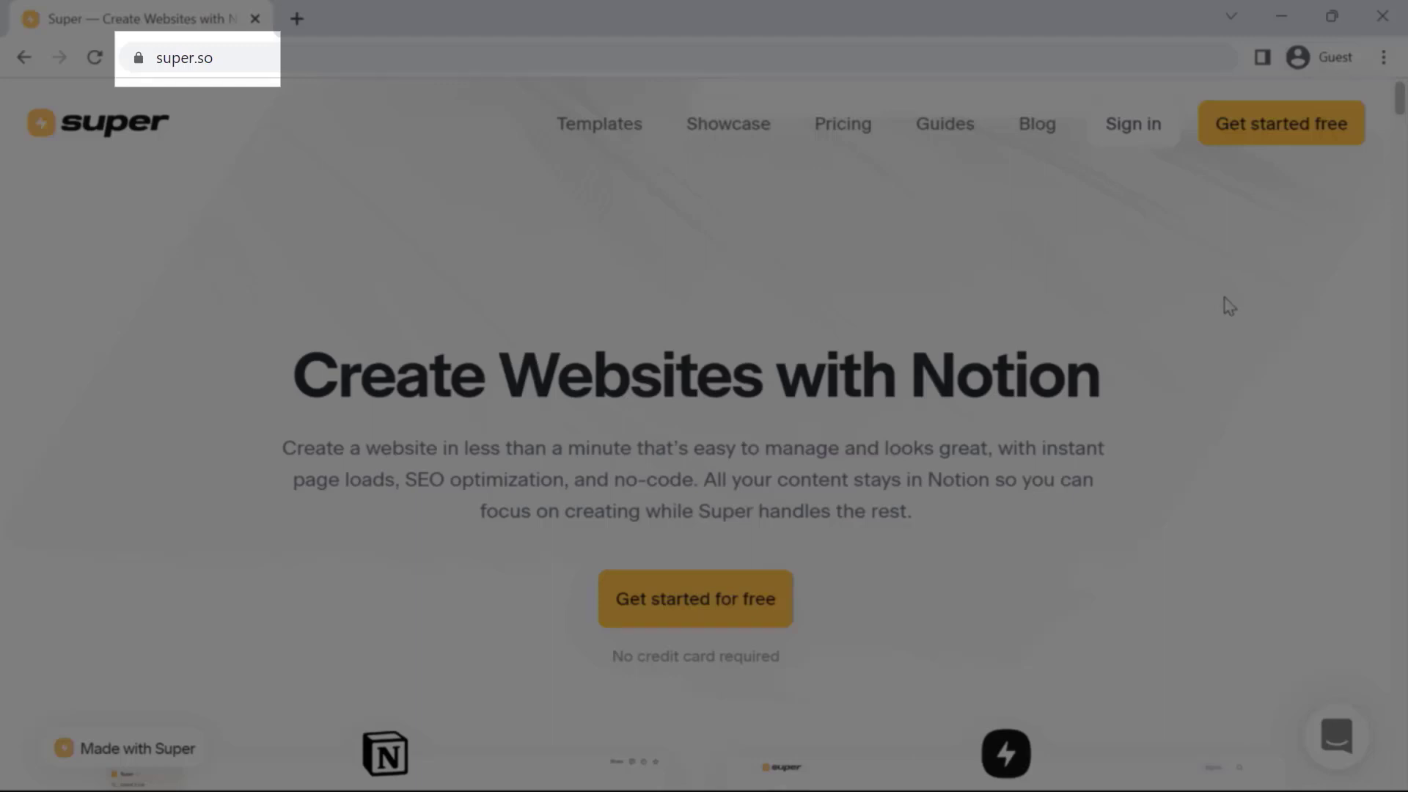
{"action": "scroll", "coordinate": [1228, 306], "scroll_direction": "down", "scroll_amount": 1}
{"action": "scroll", "coordinate": [1229, 306], "scroll_direction": "down", "scroll_amount": 1}
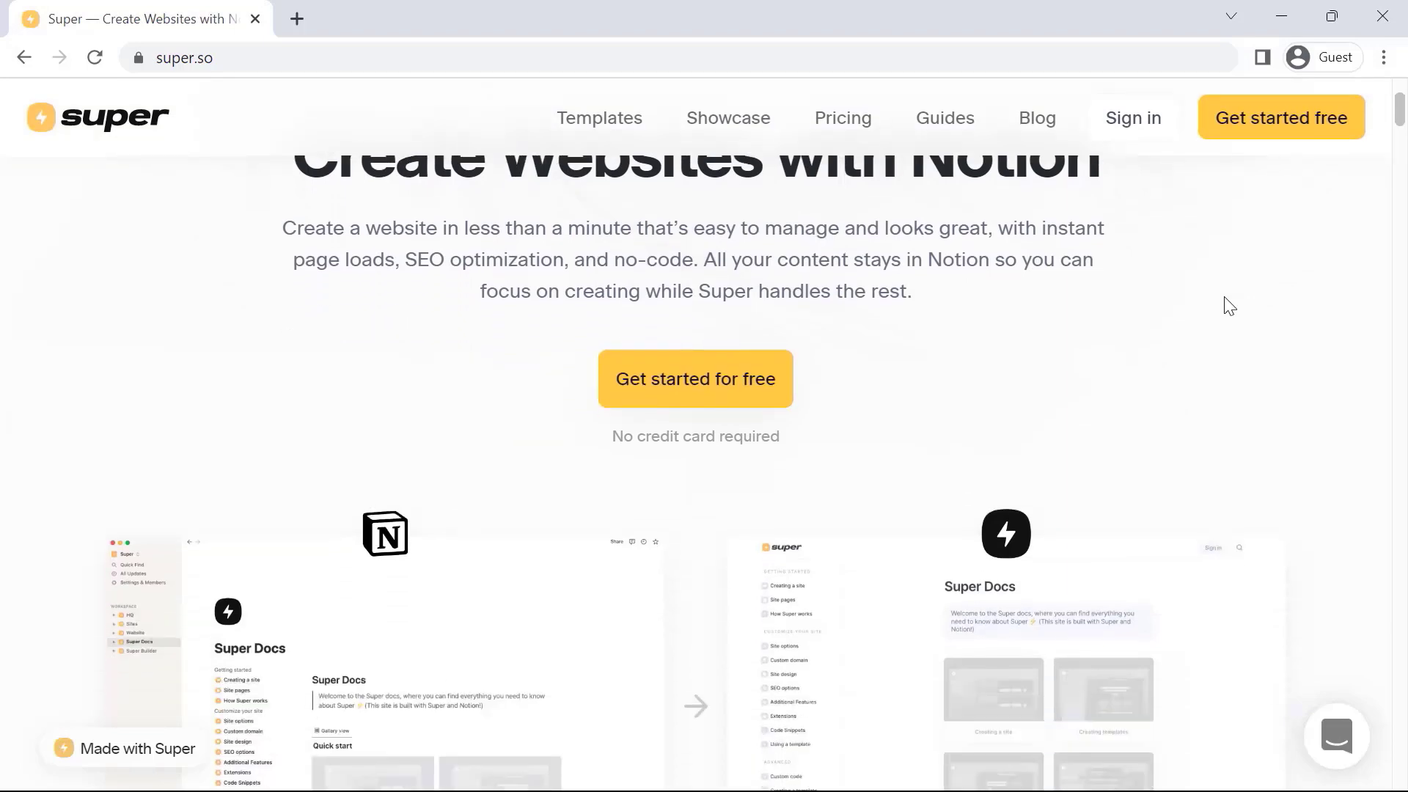
{"action": "scroll", "coordinate": [1228, 306], "scroll_direction": "down", "scroll_amount": 2}
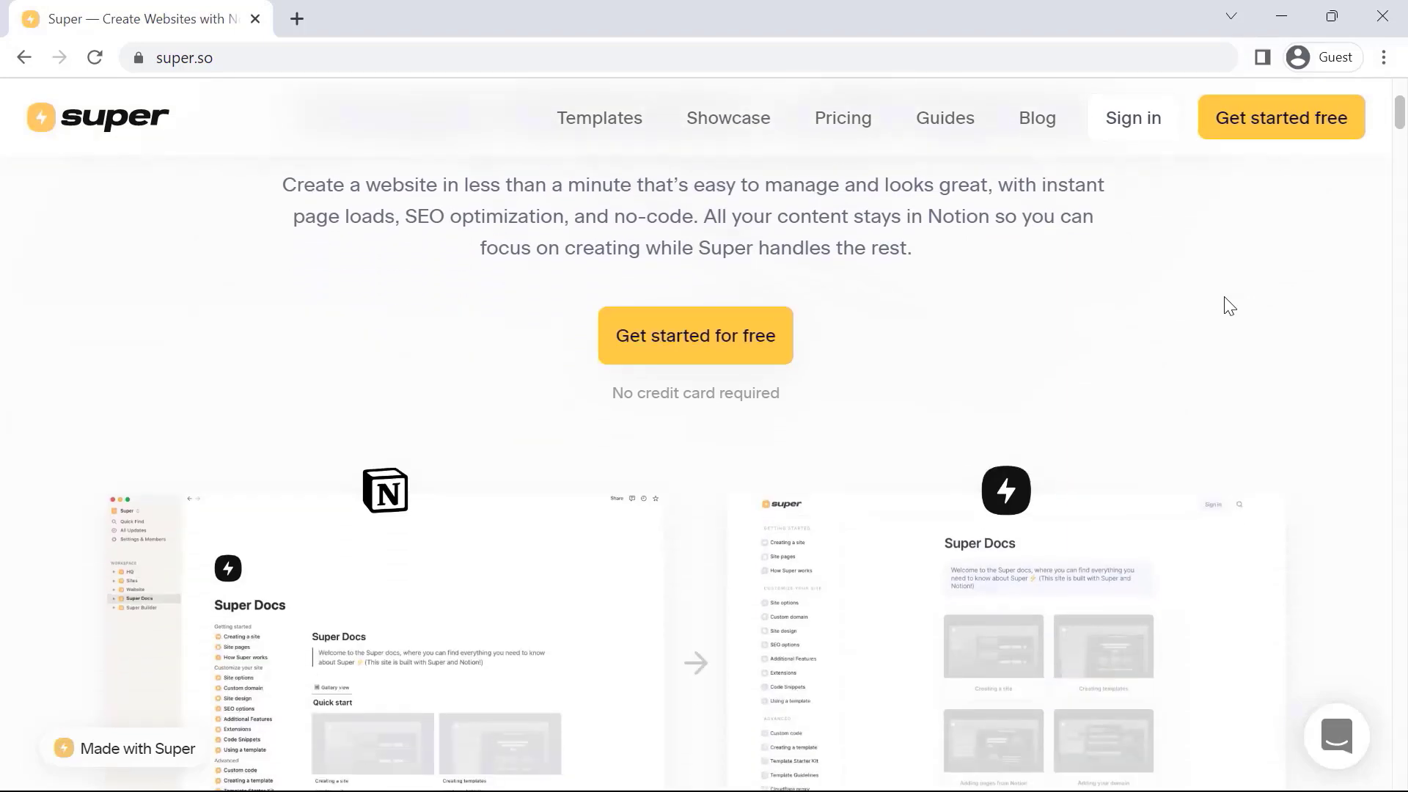
{"action": "scroll", "coordinate": [1228, 306], "scroll_direction": "down", "scroll_amount": 2}
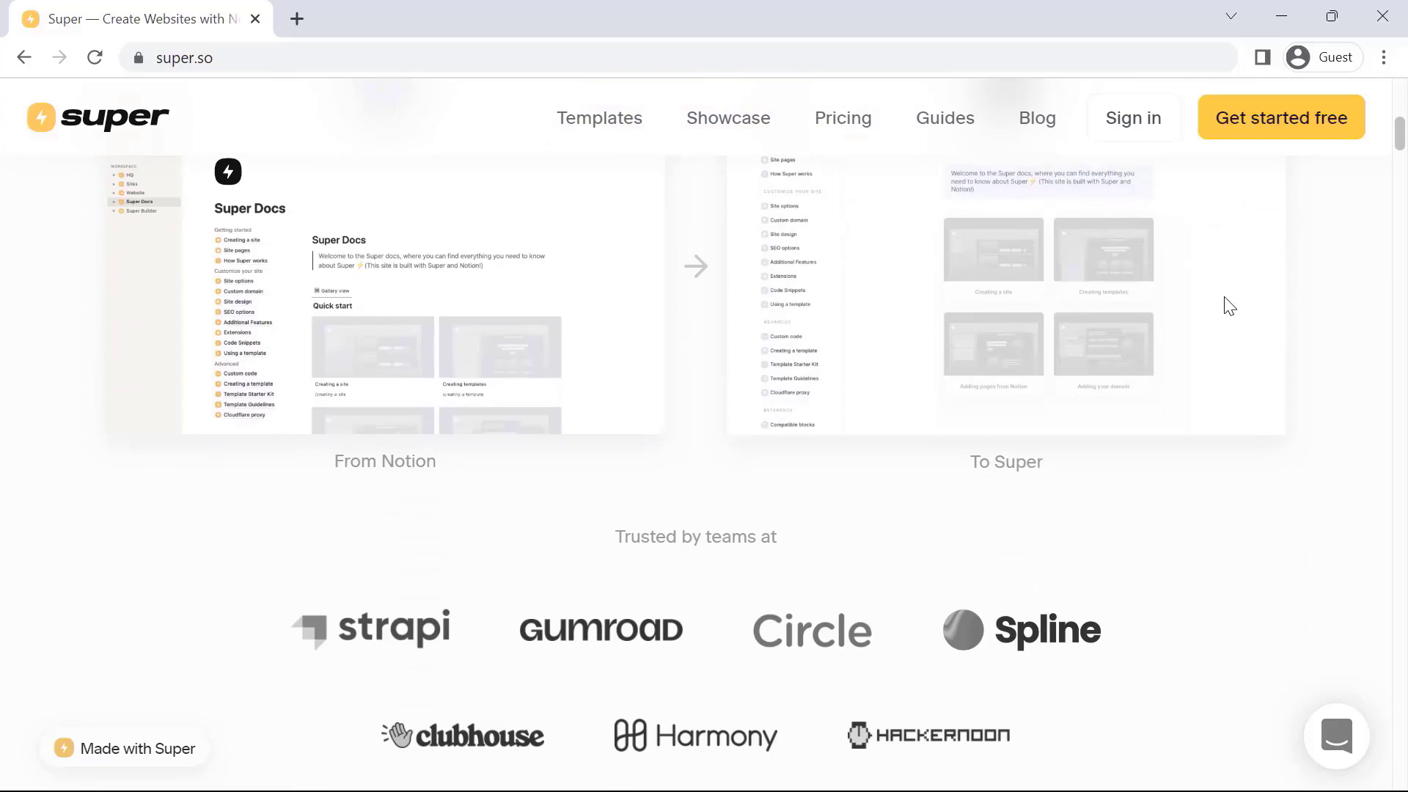
{"action": "scroll", "coordinate": [1228, 306], "scroll_direction": "down", "scroll_amount": 3}
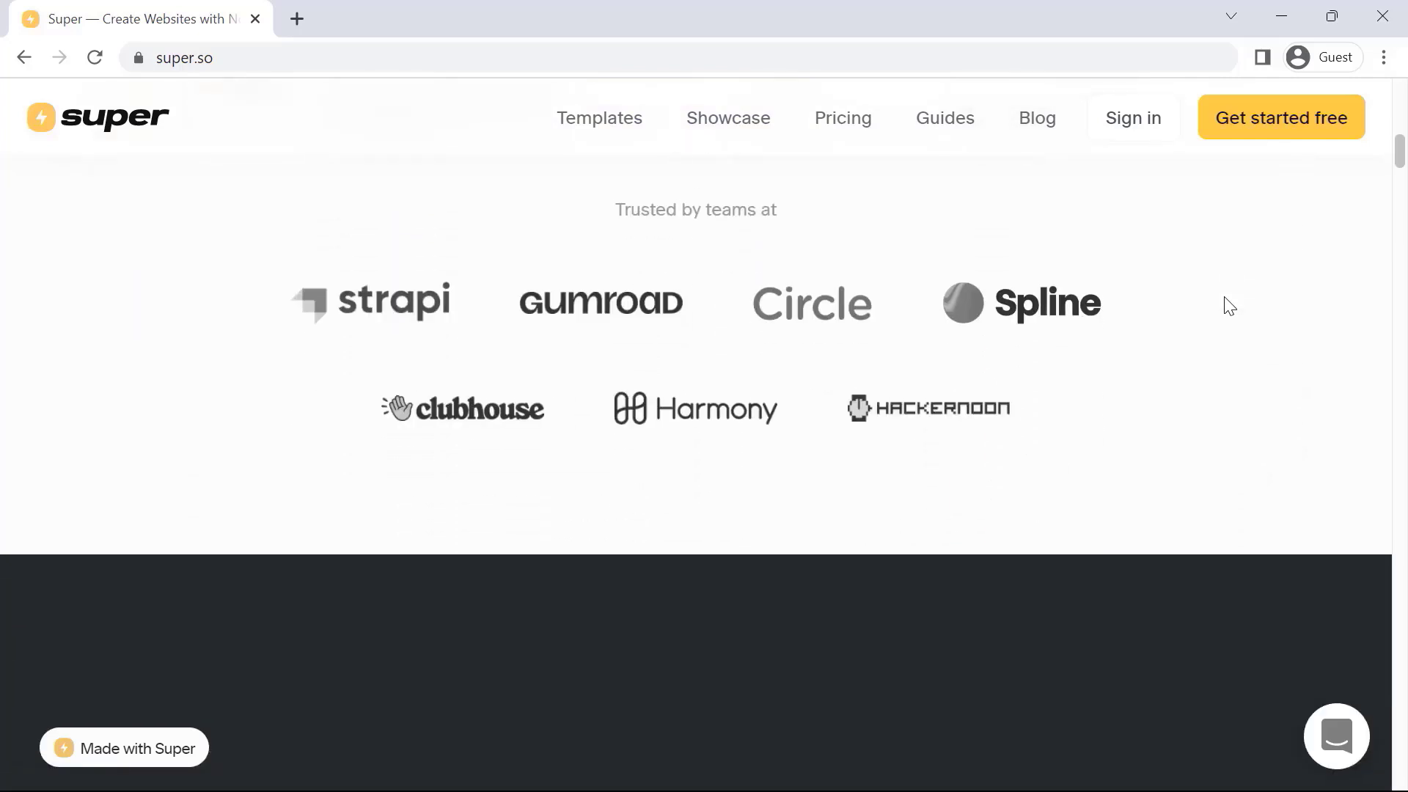
{"action": "scroll", "coordinate": [1229, 307], "scroll_direction": "down", "scroll_amount": 1}
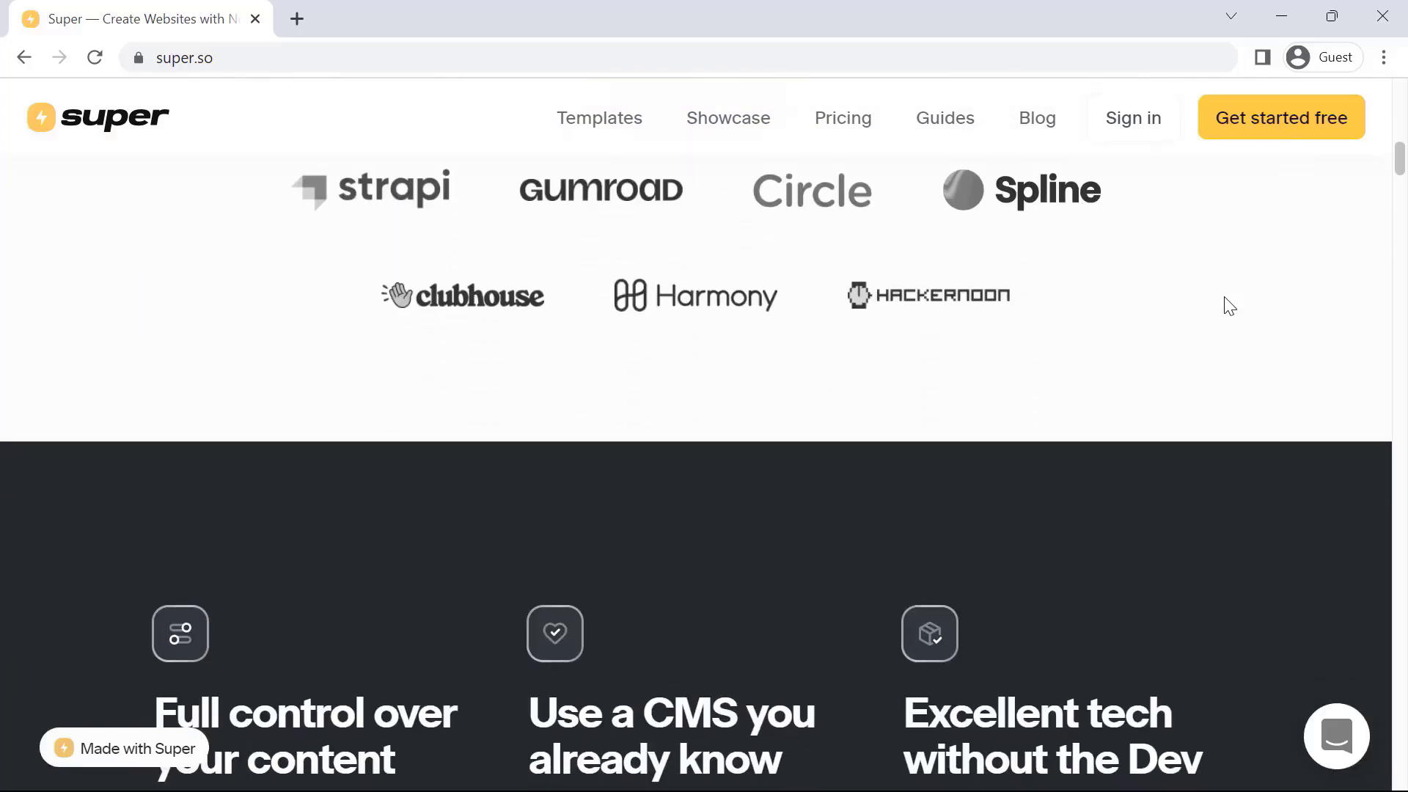
{"action": "scroll", "coordinate": [1228, 307], "scroll_direction": "down", "scroll_amount": 1}
{"action": "scroll", "coordinate": [1228, 306], "scroll_direction": "down", "scroll_amount": 1}
{"action": "scroll", "coordinate": [1229, 307], "scroll_direction": "down", "scroll_amount": 1}
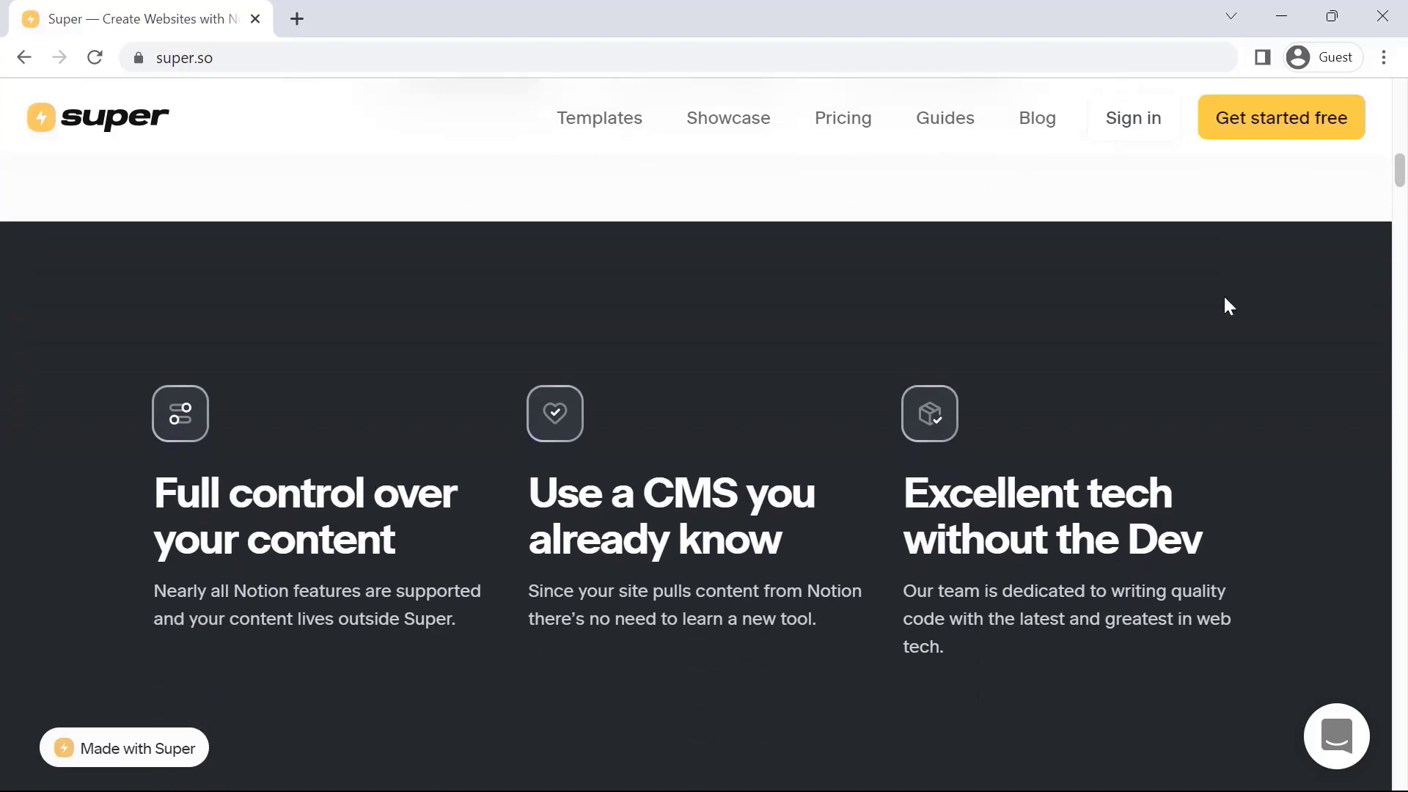
{"action": "scroll", "coordinate": [1229, 306], "scroll_direction": "down", "scroll_amount": 5}
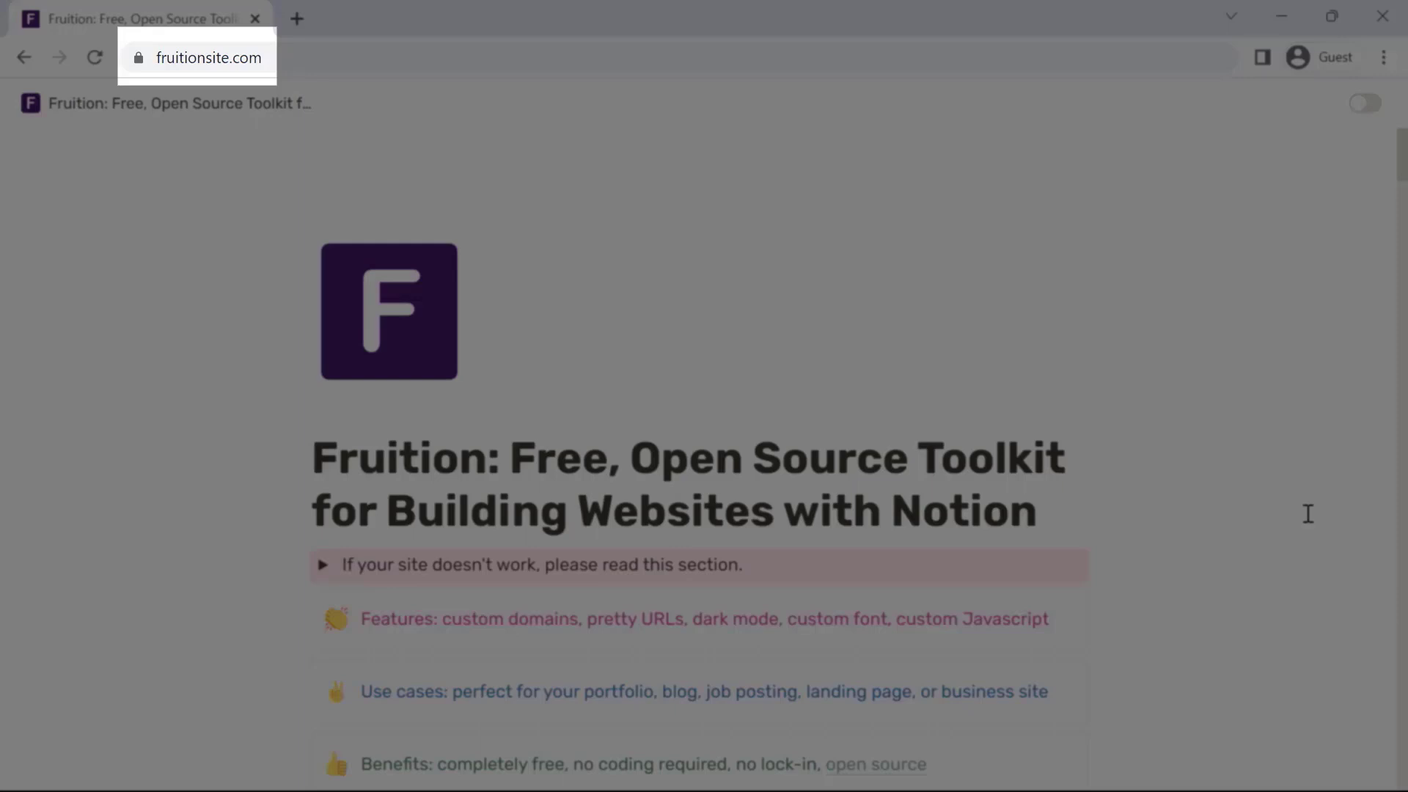
{"action": "scroll", "coordinate": [1308, 513], "scroll_direction": "down", "scroll_amount": 1}
{"action": "scroll", "coordinate": [1308, 513], "scroll_direction": "down", "scroll_amount": 1}
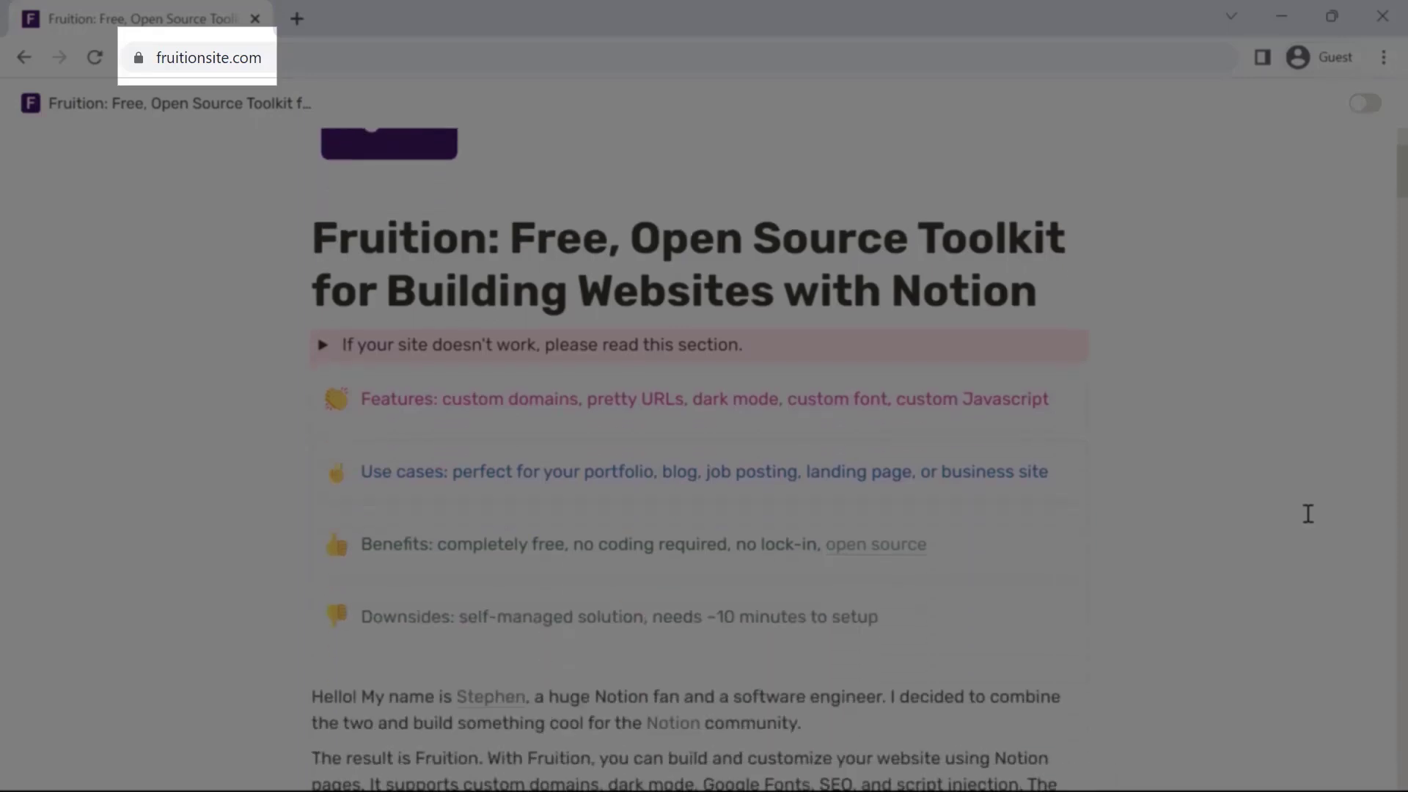
{"action": "scroll", "coordinate": [1308, 514], "scroll_direction": "down", "scroll_amount": 1}
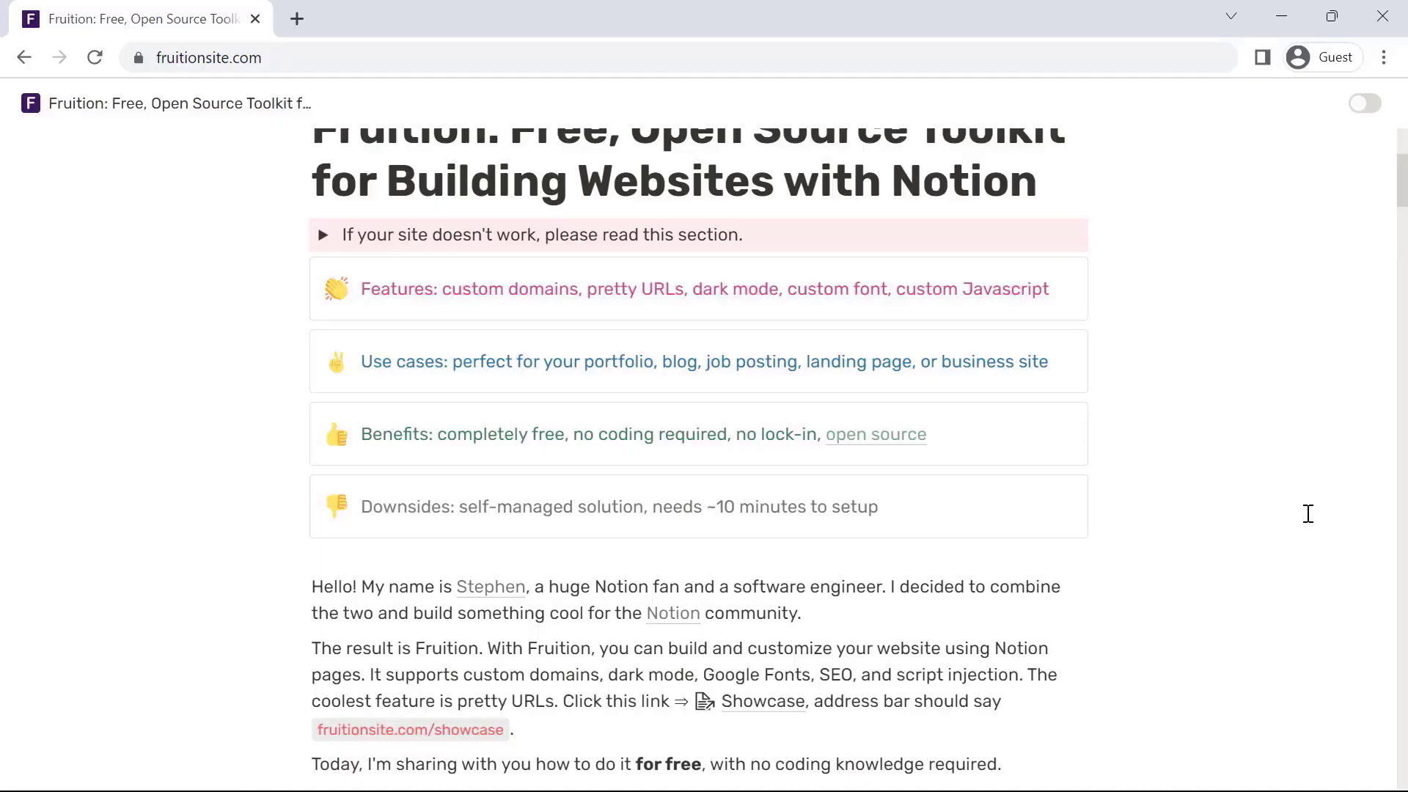
{"action": "scroll", "coordinate": [1308, 514], "scroll_direction": "down", "scroll_amount": 2}
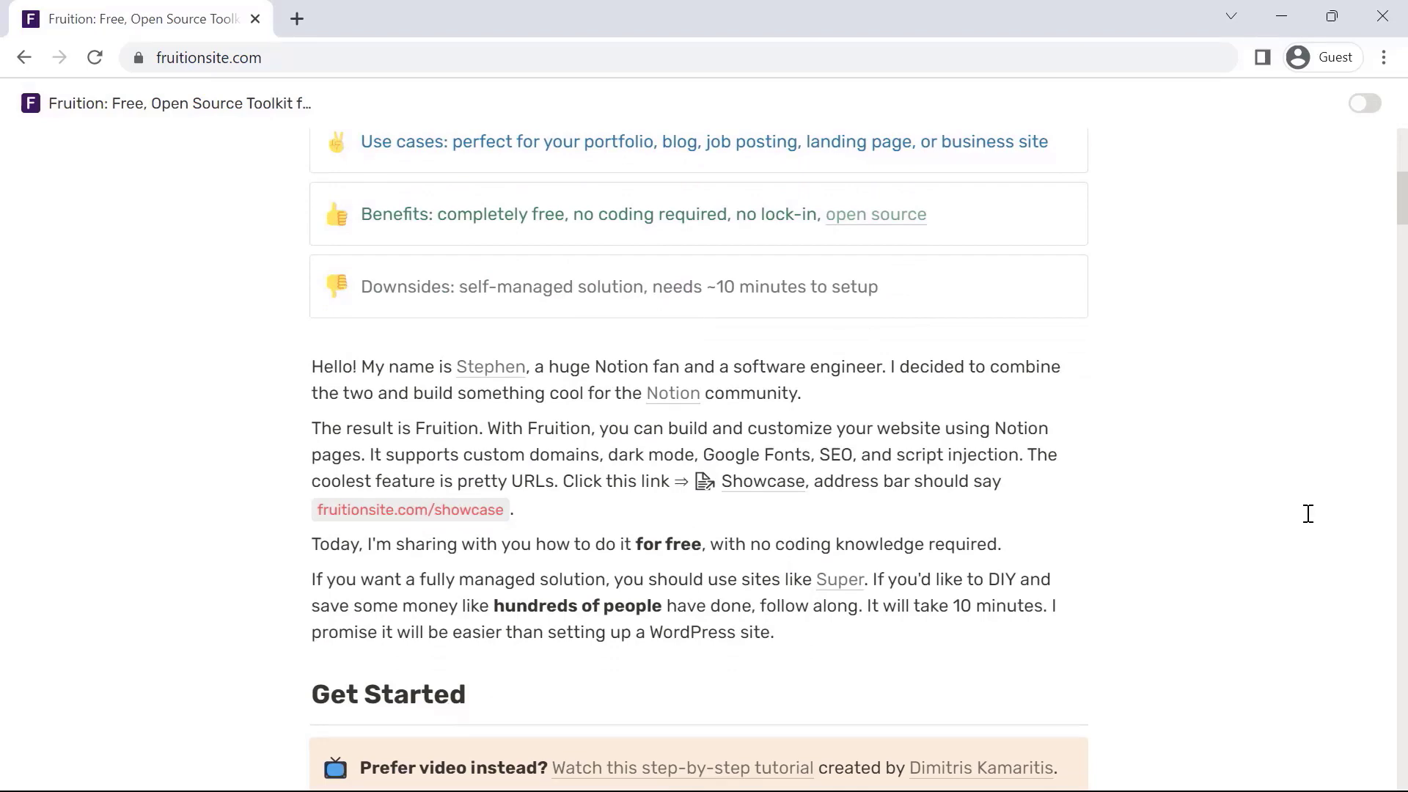
{"action": "scroll", "coordinate": [1308, 514], "scroll_direction": "down", "scroll_amount": 2}
{"action": "scroll", "coordinate": [1308, 514], "scroll_direction": "down", "scroll_amount": 2}
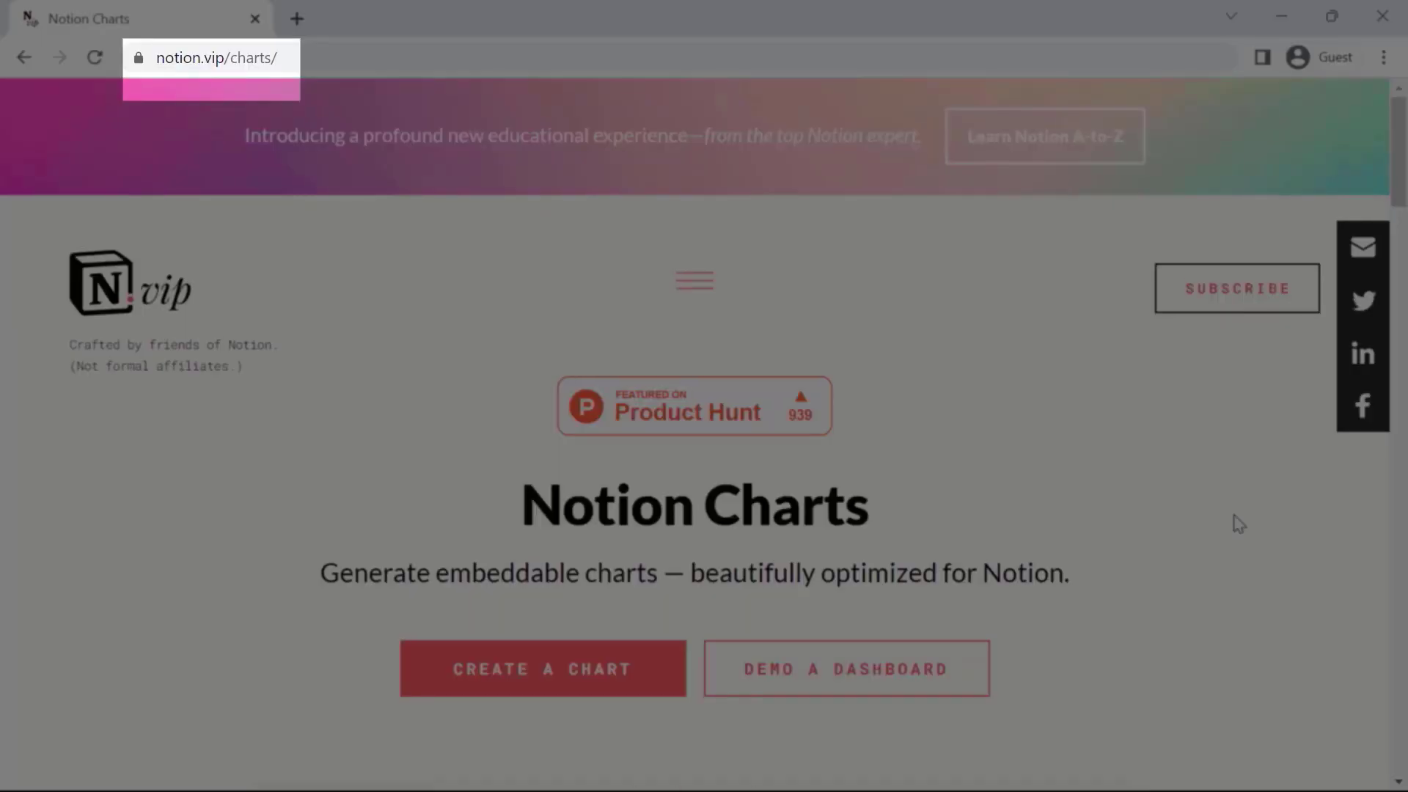
{"action": "scroll", "coordinate": [1239, 524], "scroll_direction": "down", "scroll_amount": 1}
{"action": "scroll", "coordinate": [1238, 525], "scroll_direction": "down", "scroll_amount": 1}
{"action": "scroll", "coordinate": [1238, 523], "scroll_direction": "down", "scroll_amount": 3}
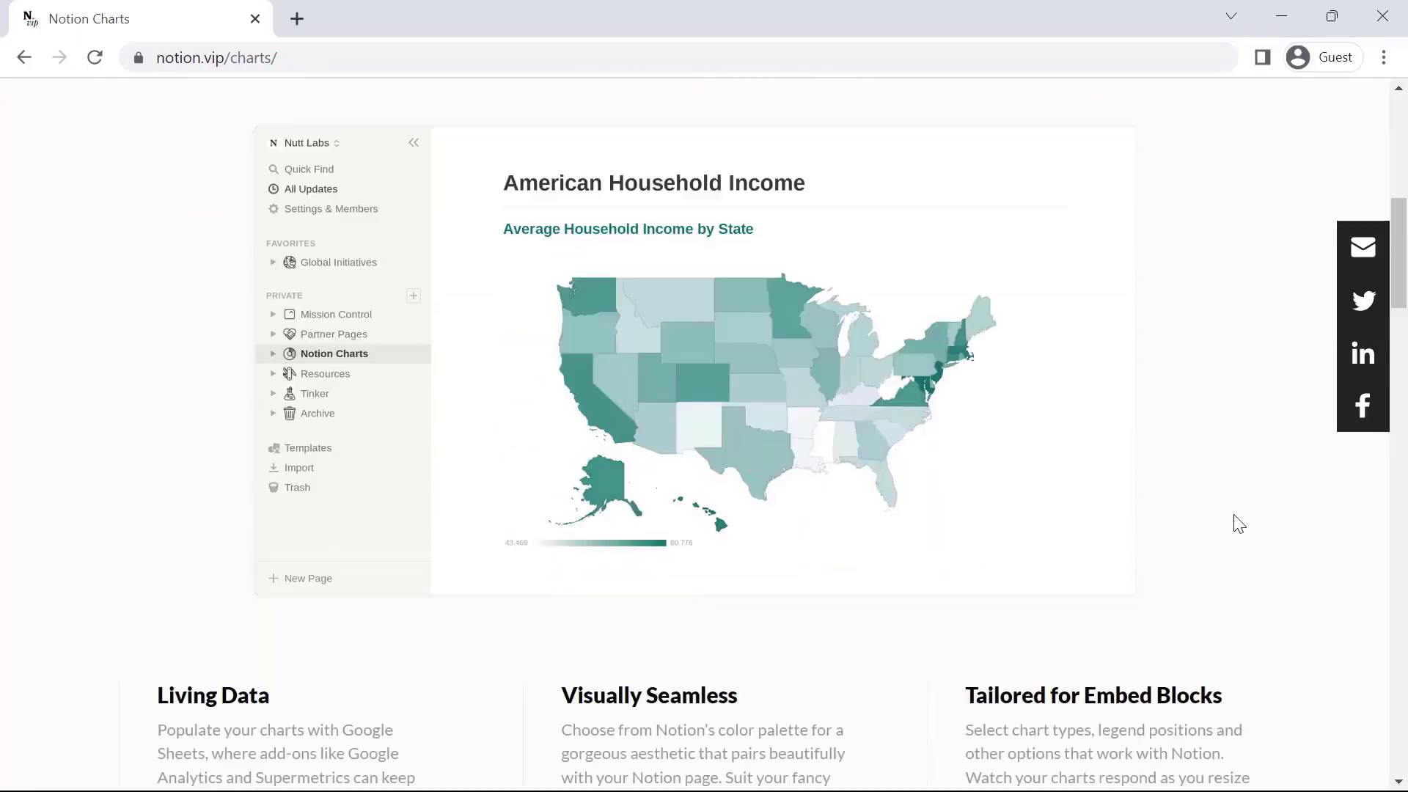
{"action": "scroll", "coordinate": [1239, 523], "scroll_direction": "down", "scroll_amount": 2}
{"action": "scroll", "coordinate": [1239, 524], "scroll_direction": "down", "scroll_amount": 4}
{"action": "scroll", "coordinate": [1239, 524], "scroll_direction": "down", "scroll_amount": 3}
{"action": "scroll", "coordinate": [1238, 524], "scroll_direction": "down", "scroll_amount": 1}
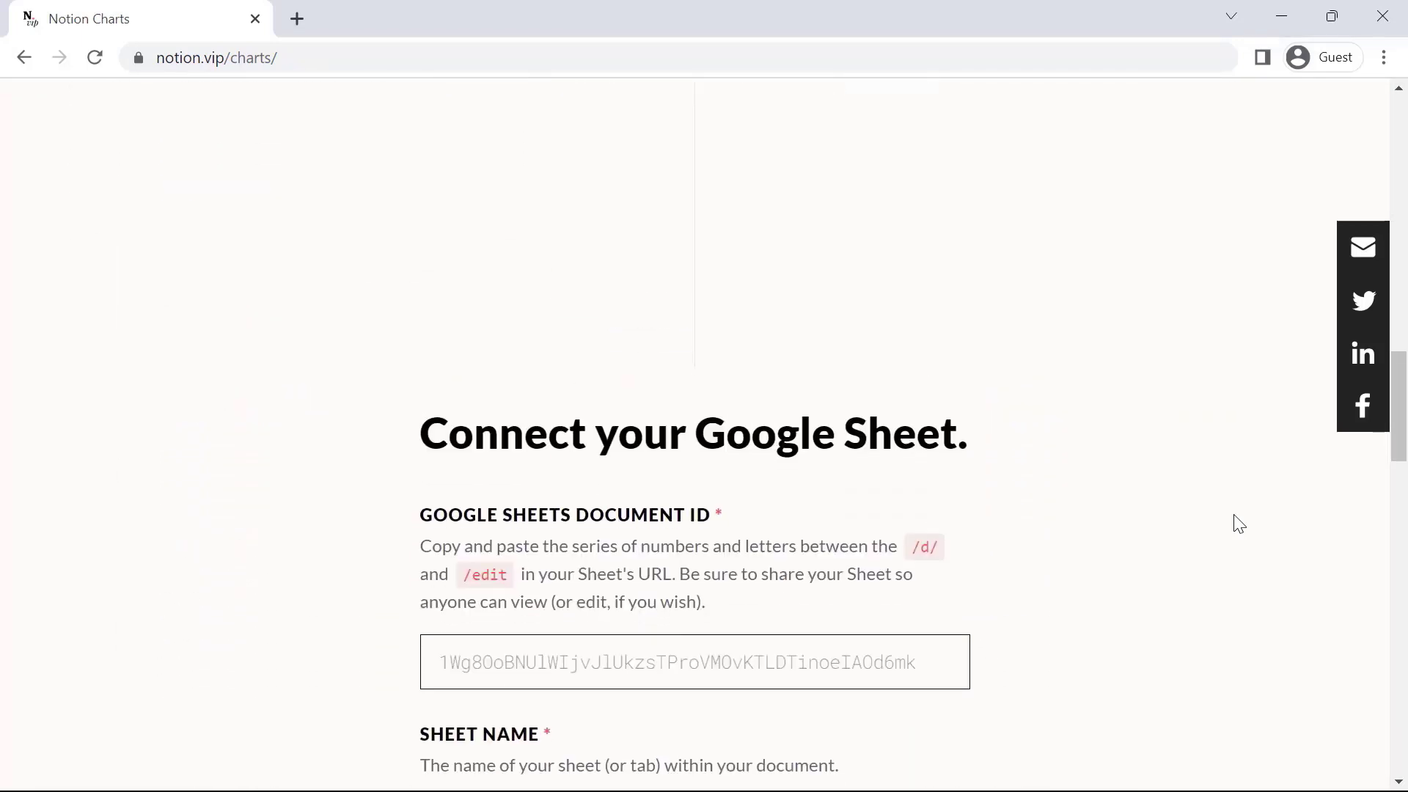
{"action": "scroll", "coordinate": [1238, 523], "scroll_direction": "down", "scroll_amount": 2}
{"action": "scroll", "coordinate": [1239, 523], "scroll_direction": "down", "scroll_amount": 2}
{"action": "scroll", "coordinate": [1239, 524], "scroll_direction": "down", "scroll_amount": 1}
{"action": "scroll", "coordinate": [1239, 523], "scroll_direction": "down", "scroll_amount": 2}
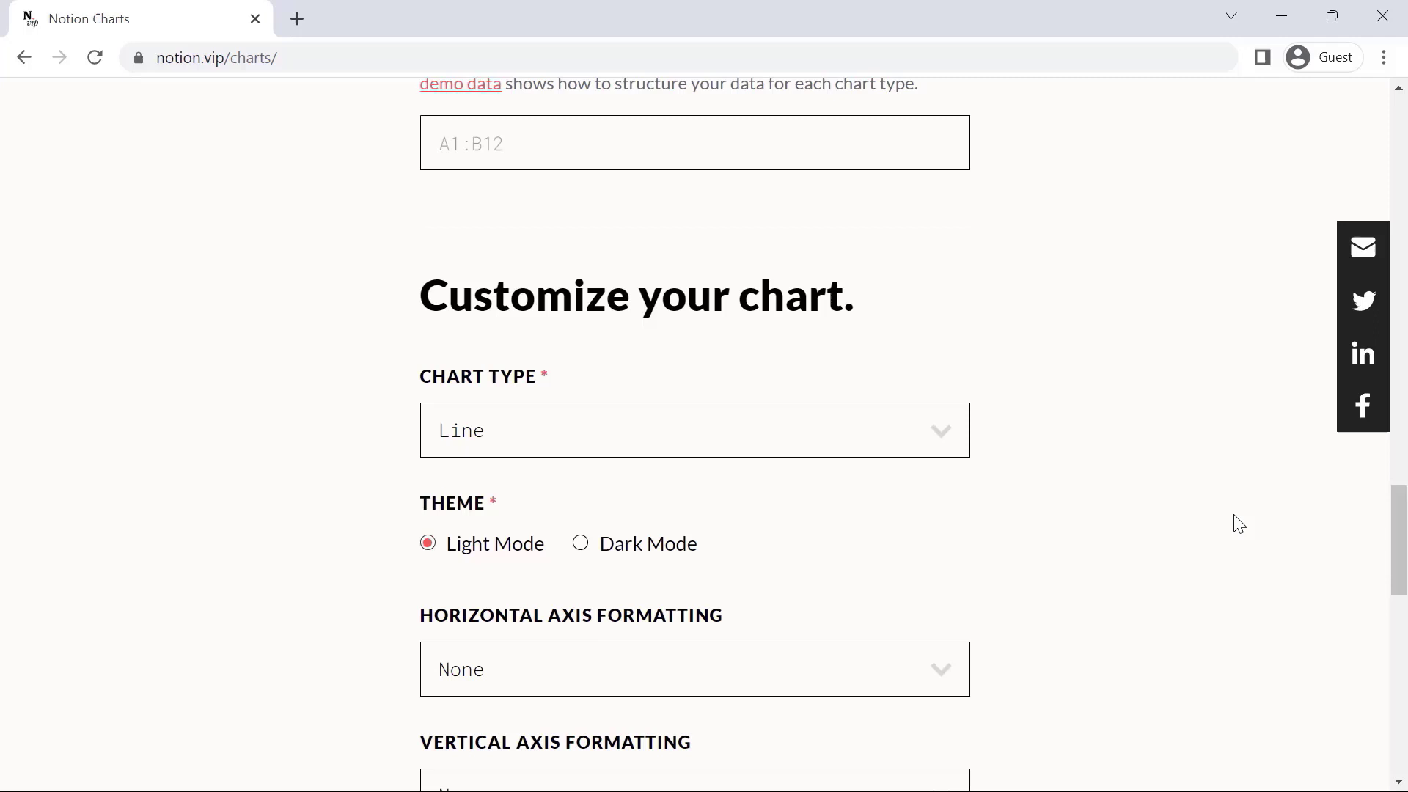
{"action": "scroll", "coordinate": [1239, 523], "scroll_direction": "down", "scroll_amount": 2}
{"action": "scroll", "coordinate": [1239, 523], "scroll_direction": "down", "scroll_amount": 1}
{"action": "scroll", "coordinate": [1238, 524], "scroll_direction": "down", "scroll_amount": 1}
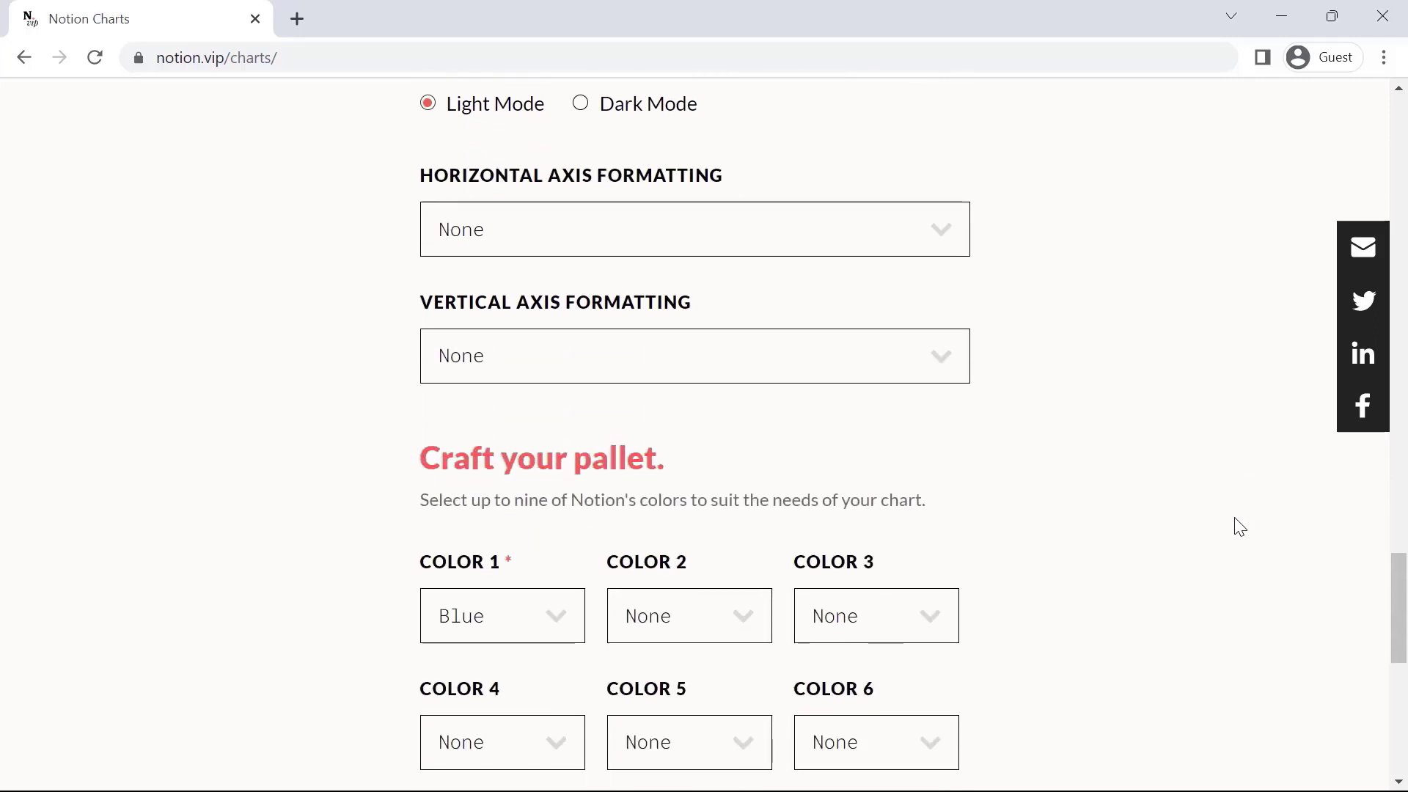
{"action": "scroll", "coordinate": [1238, 524], "scroll_direction": "down", "scroll_amount": 1}
{"action": "scroll", "coordinate": [1238, 526], "scroll_direction": "down", "scroll_amount": 1}
{"action": "scroll", "coordinate": [1239, 526], "scroll_direction": "down", "scroll_amount": 1}
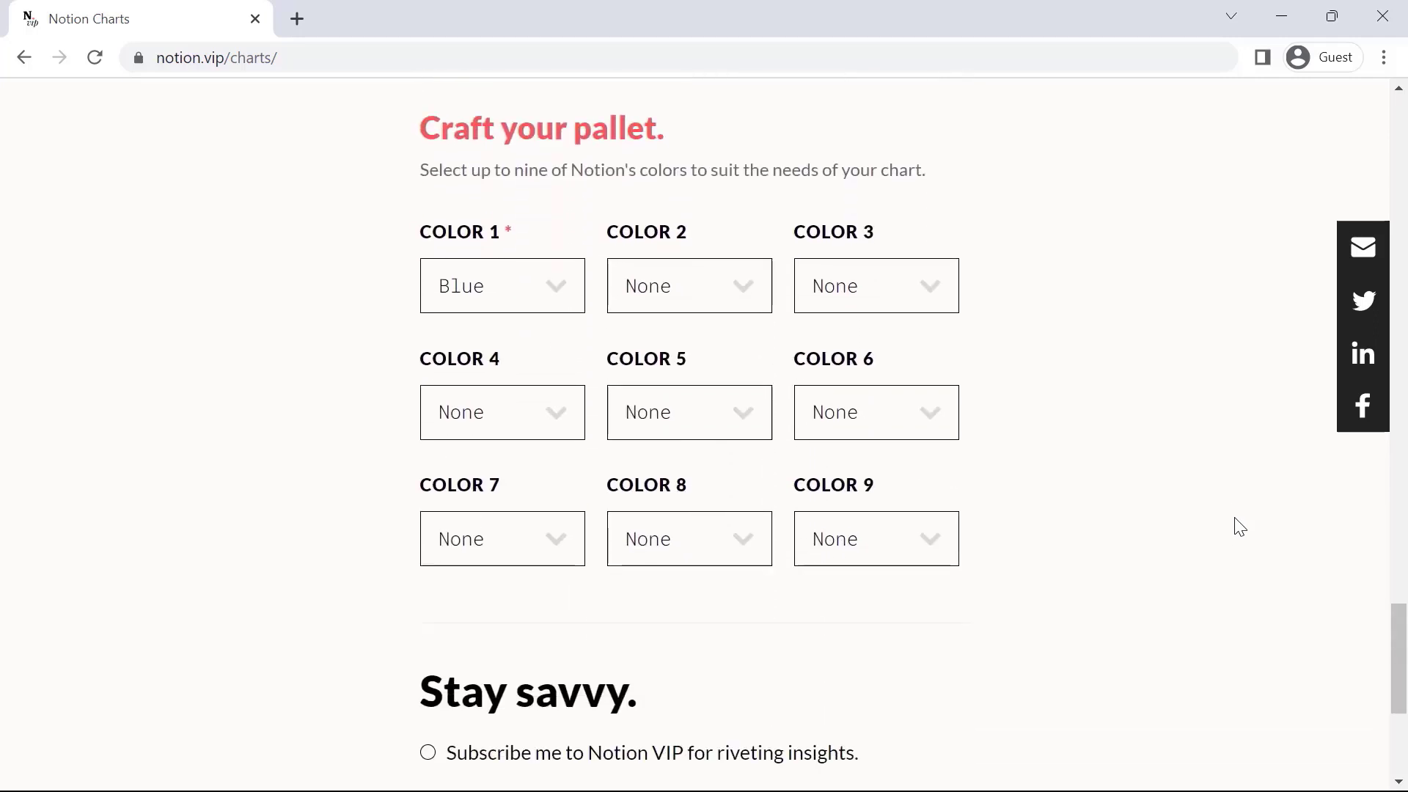
{"action": "scroll", "coordinate": [1239, 526], "scroll_direction": "down", "scroll_amount": 3}
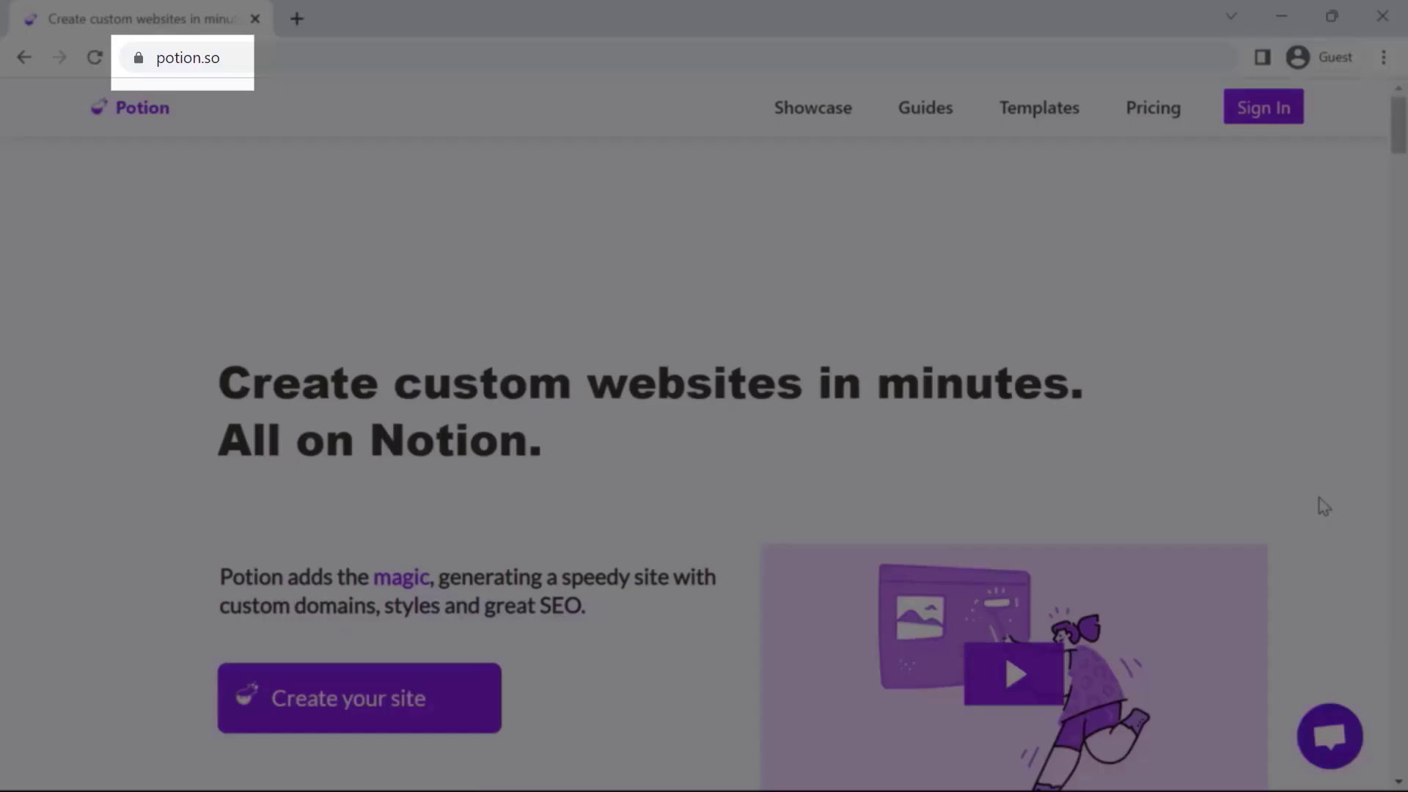
{"action": "scroll", "coordinate": [1322, 506], "scroll_direction": "down", "scroll_amount": 2}
{"action": "scroll", "coordinate": [1324, 505], "scroll_direction": "down", "scroll_amount": 2}
{"action": "scroll", "coordinate": [1323, 506], "scroll_direction": "down", "scroll_amount": 1}
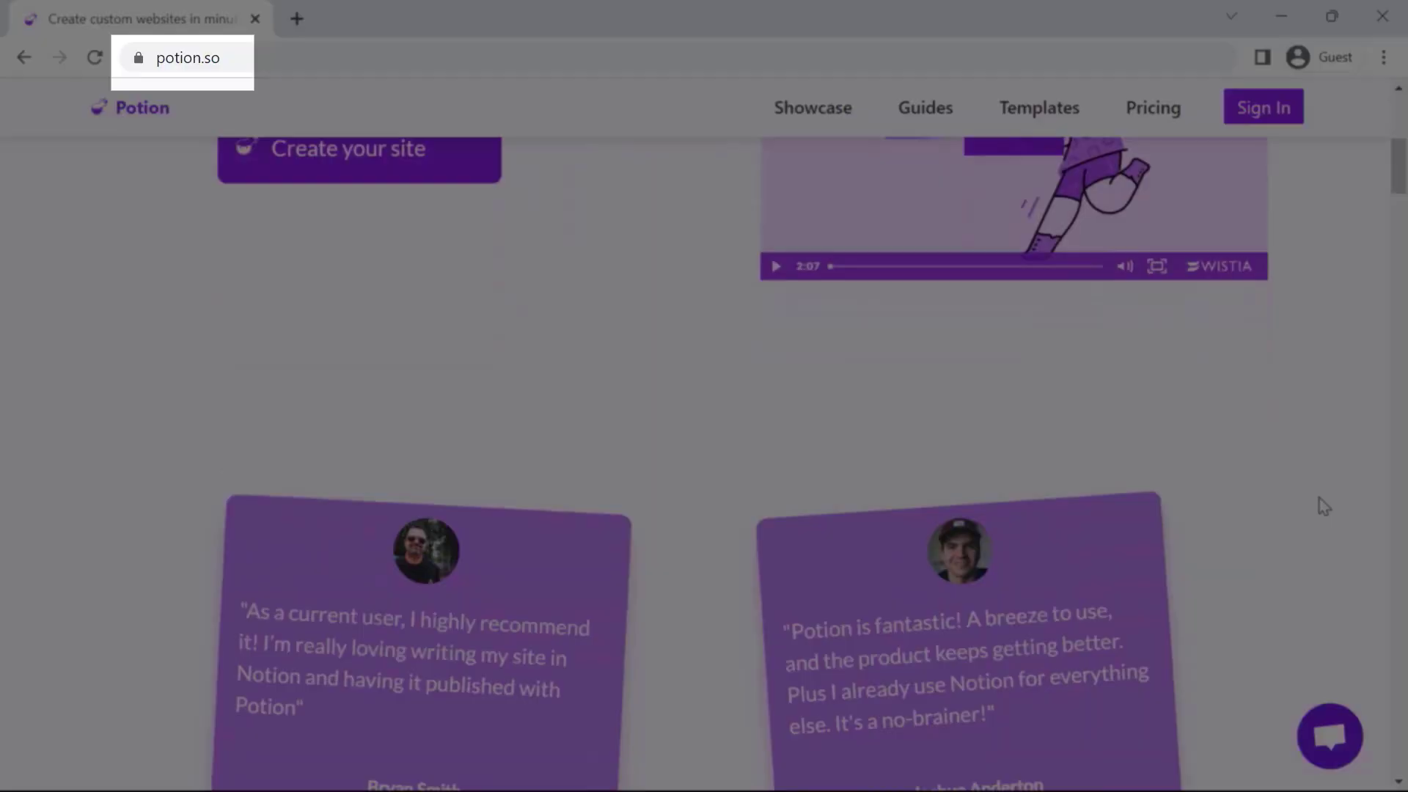
{"action": "scroll", "coordinate": [1324, 506], "scroll_direction": "down", "scroll_amount": 1}
{"action": "scroll", "coordinate": [1323, 505], "scroll_direction": "down", "scroll_amount": 1}
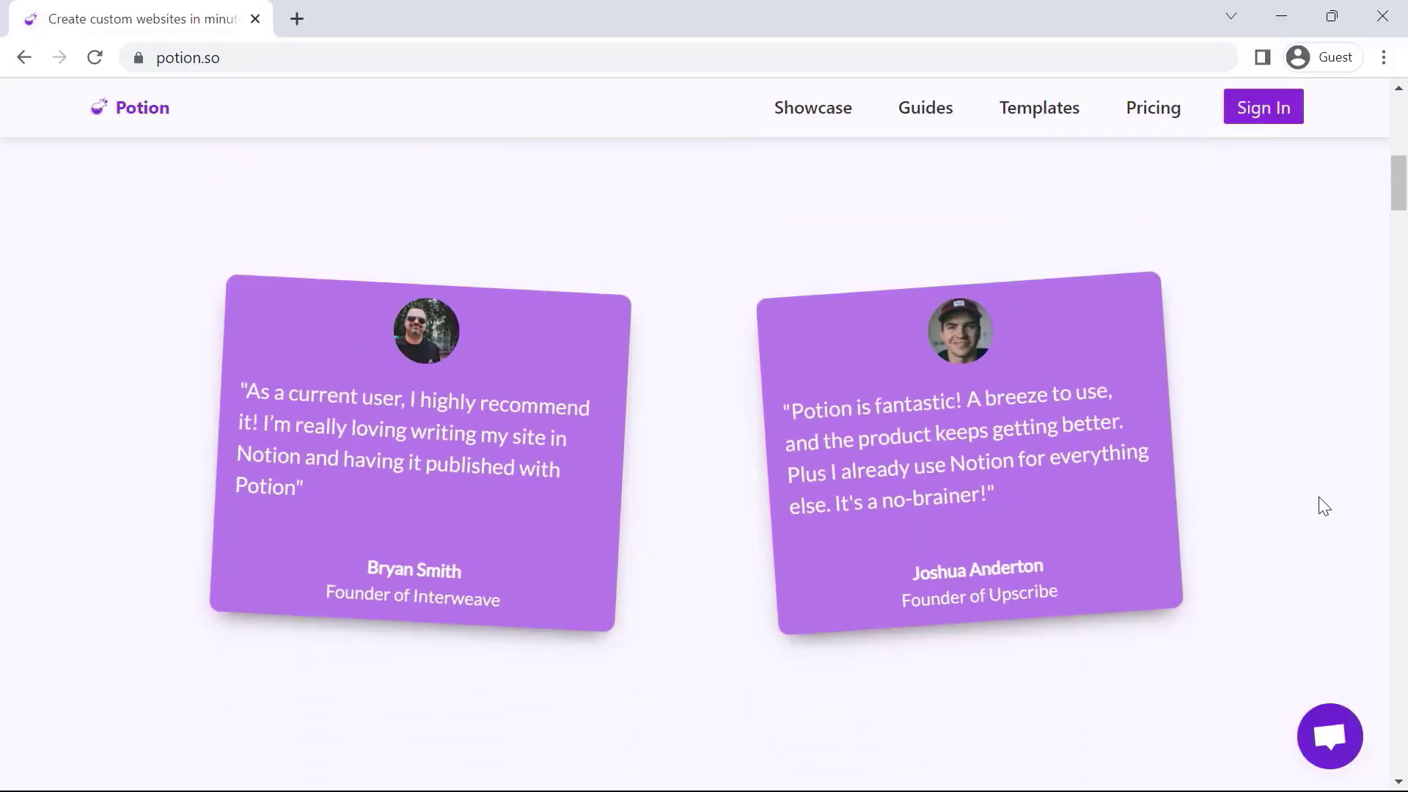
{"action": "scroll", "coordinate": [1323, 504], "scroll_direction": "down", "scroll_amount": 1}
{"action": "scroll", "coordinate": [1322, 505], "scroll_direction": "down", "scroll_amount": 1}
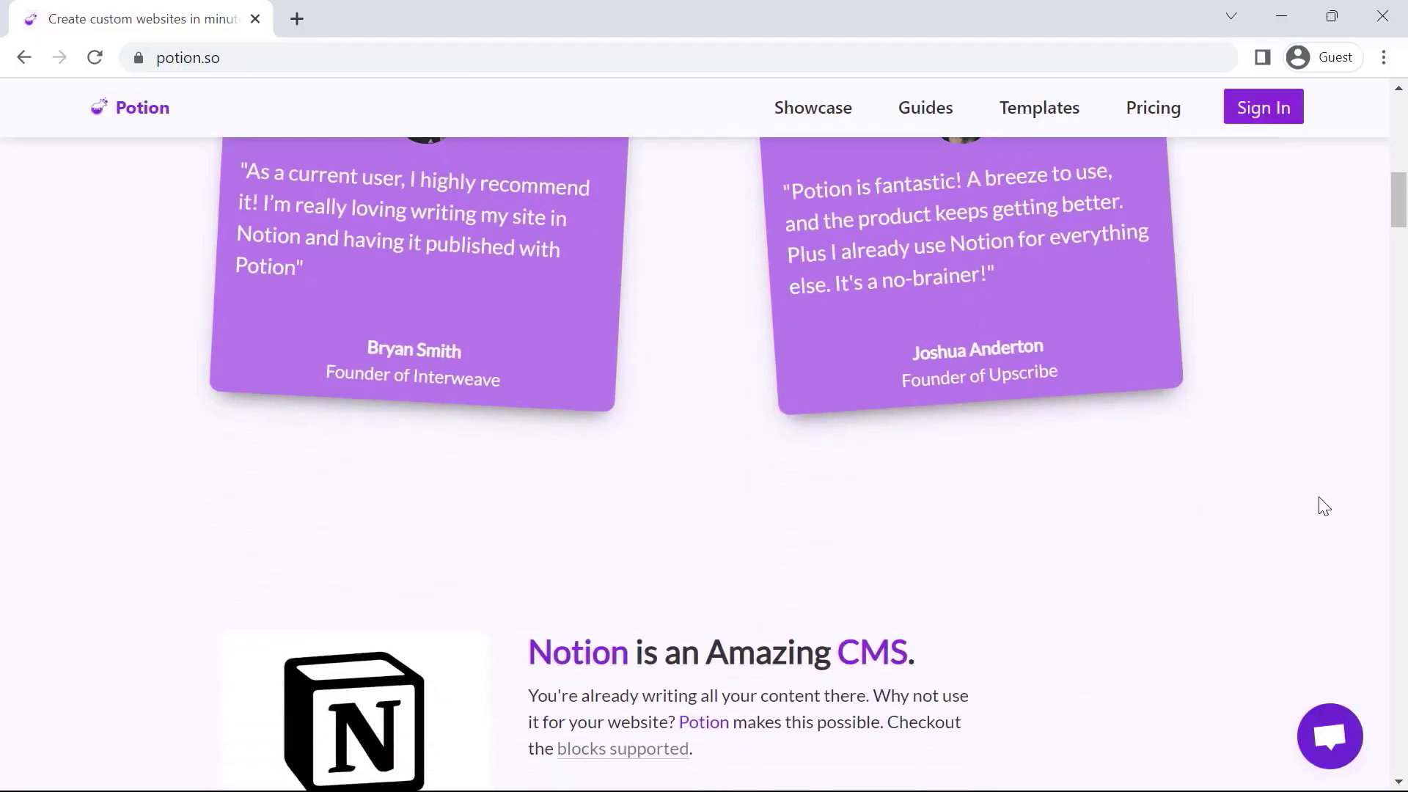
{"action": "scroll", "coordinate": [1323, 505], "scroll_direction": "down", "scroll_amount": 1}
{"action": "scroll", "coordinate": [1323, 505], "scroll_direction": "down", "scroll_amount": 2}
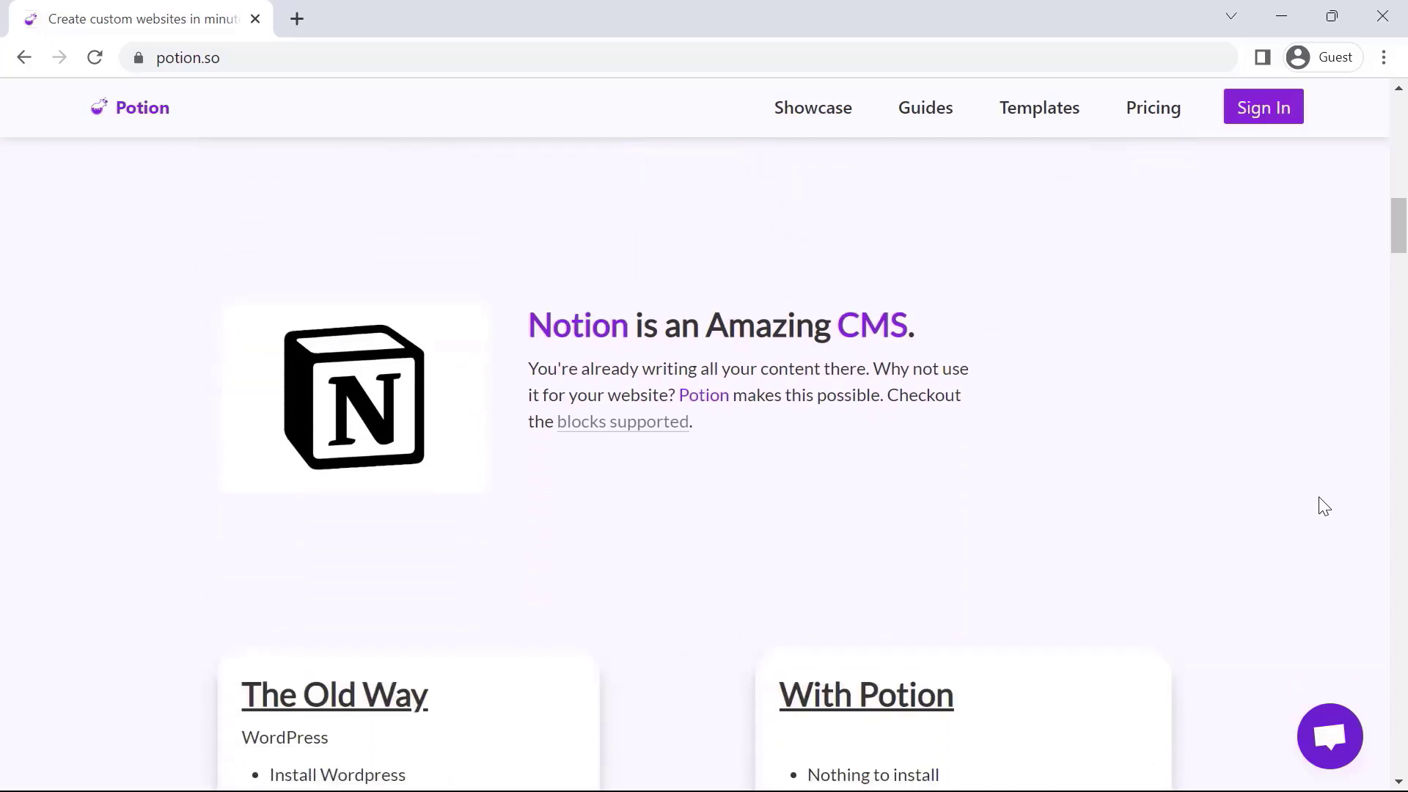
{"action": "scroll", "coordinate": [1322, 504], "scroll_direction": "down", "scroll_amount": 1}
{"action": "scroll", "coordinate": [1323, 505], "scroll_direction": "down", "scroll_amount": 1}
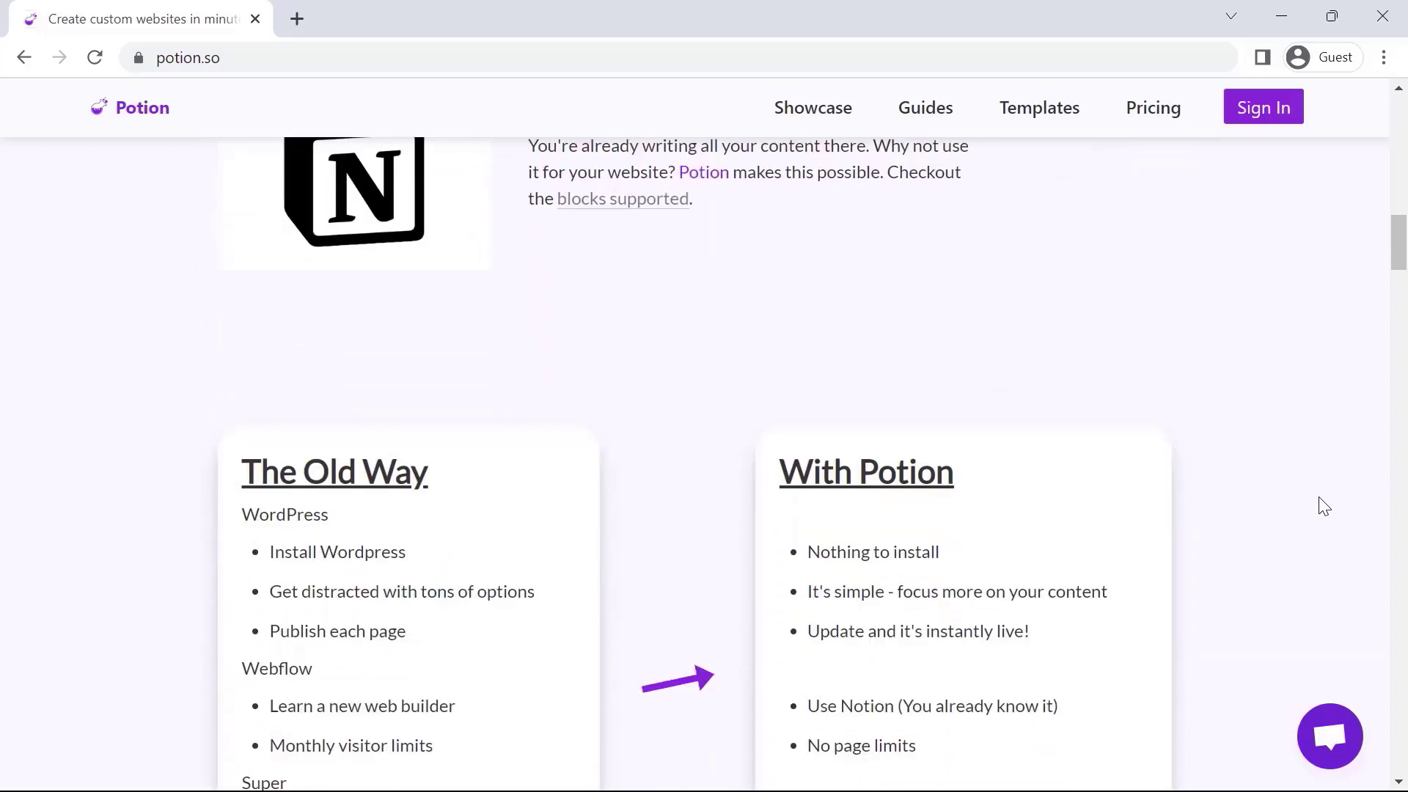
{"action": "scroll", "coordinate": [1323, 505], "scroll_direction": "down", "scroll_amount": 1}
{"action": "scroll", "coordinate": [1322, 505], "scroll_direction": "down", "scroll_amount": 1}
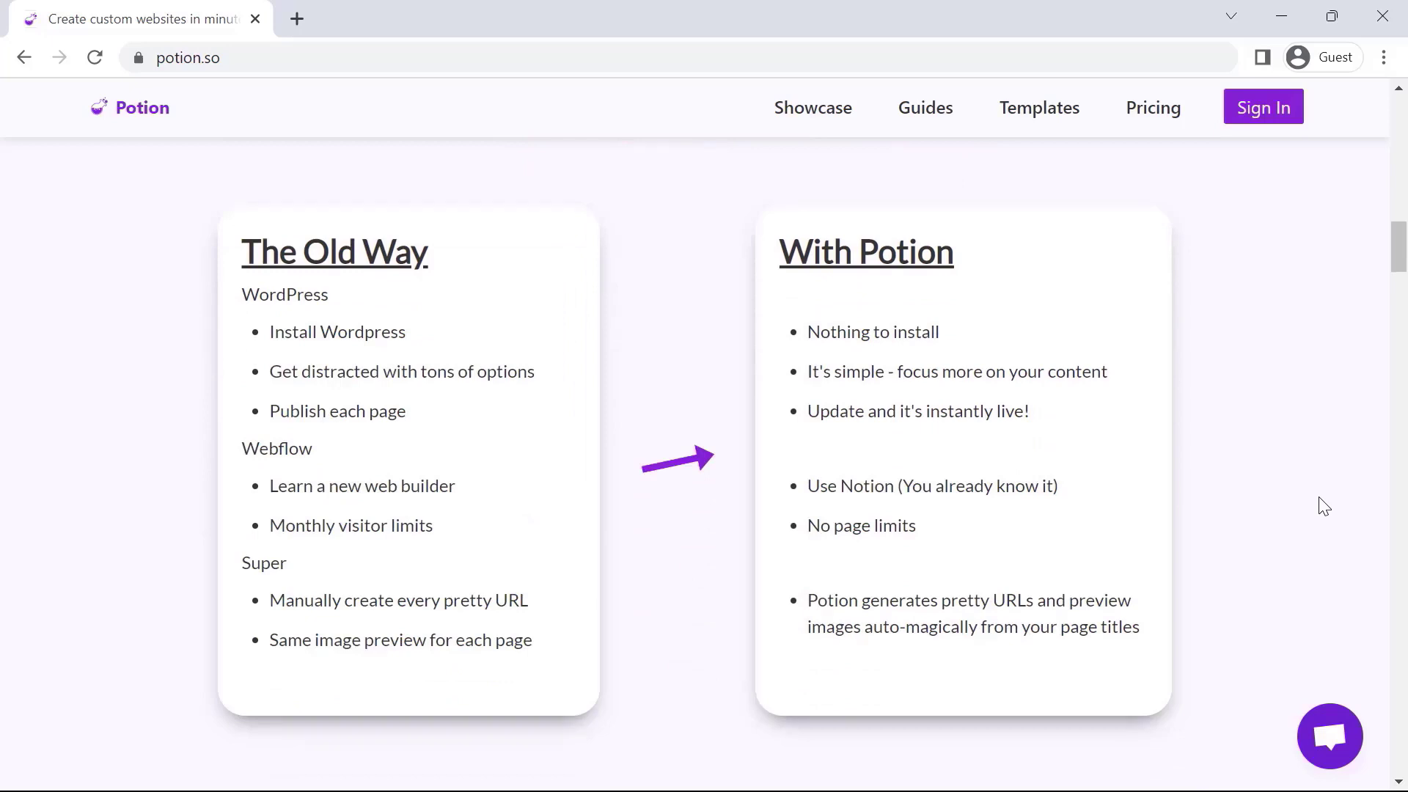
{"action": "scroll", "coordinate": [1324, 505], "scroll_direction": "down", "scroll_amount": 5}
{"action": "scroll", "coordinate": [1322, 505], "scroll_direction": "down", "scroll_amount": 1}
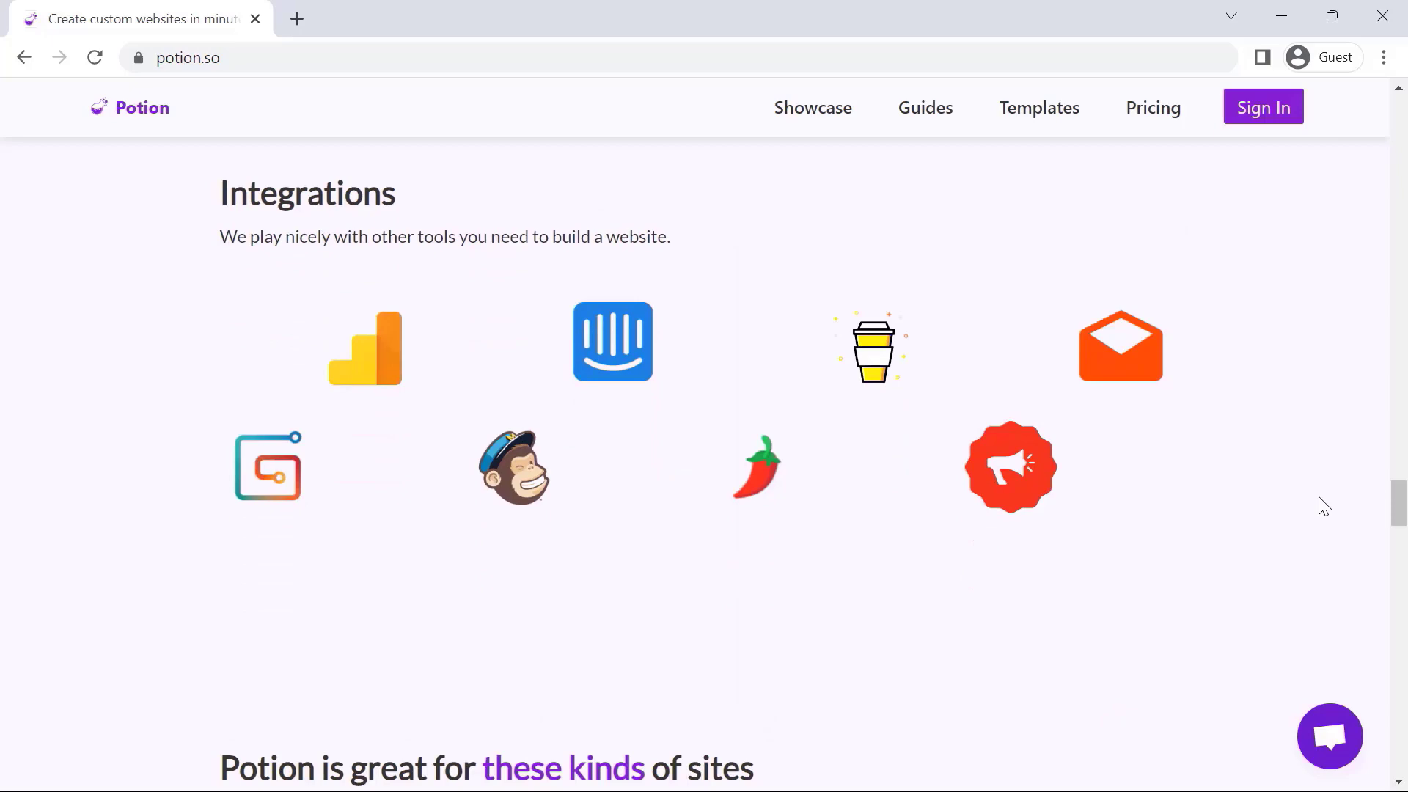
Step: Go to Potion's Templates page listing its Notion website designs
{"action": "left_click", "coordinate": [1039, 107]}
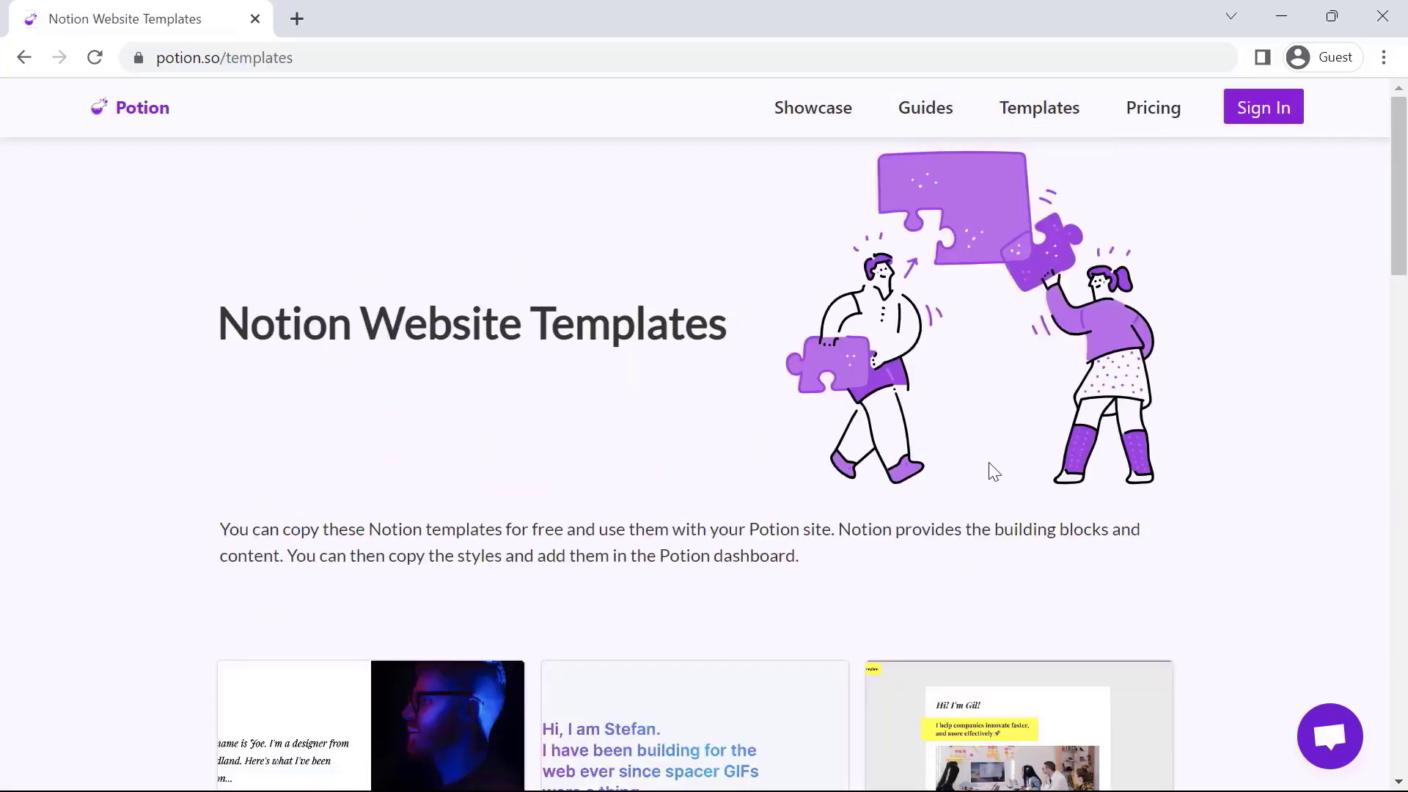
{"action": "scroll", "coordinate": [993, 471], "scroll_direction": "down", "scroll_amount": 2}
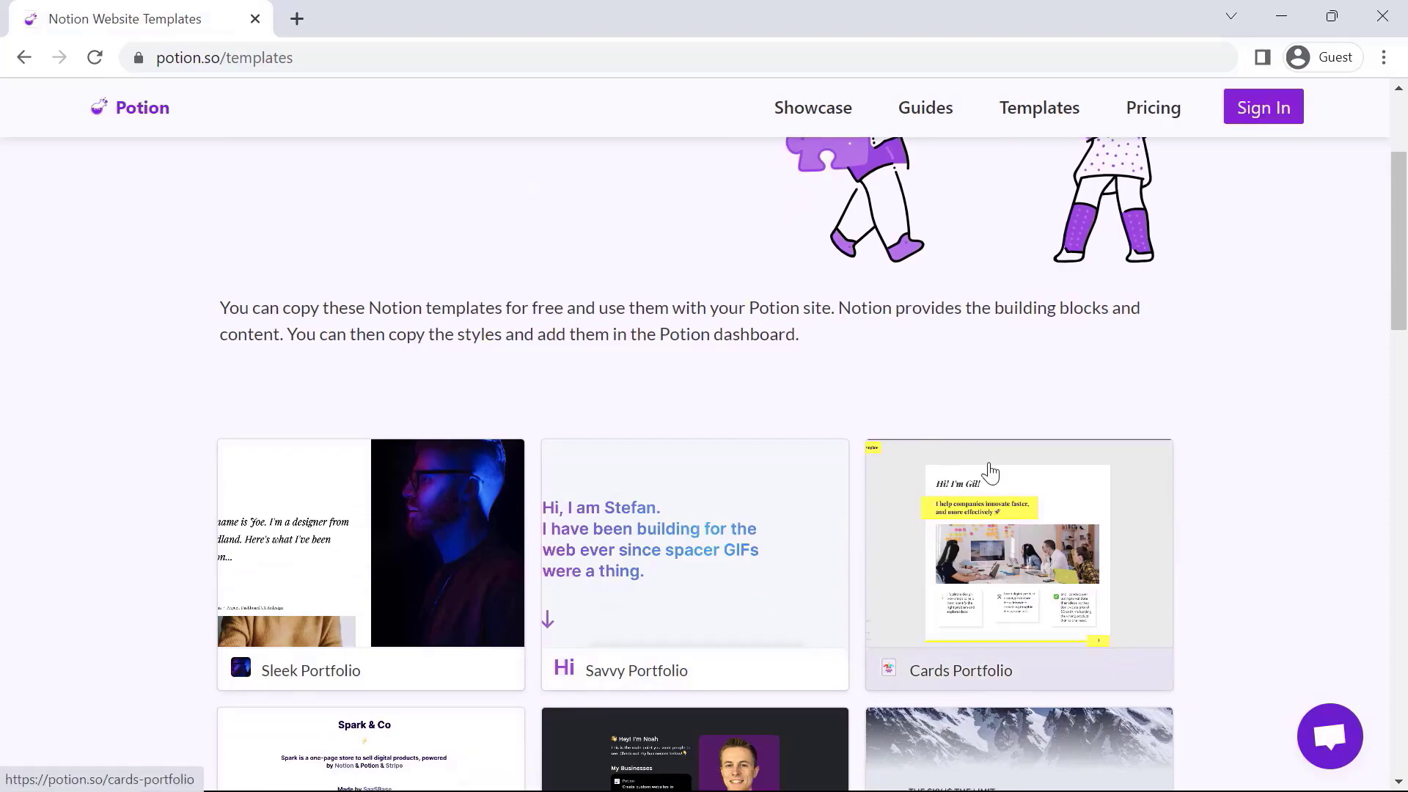
{"action": "scroll", "coordinate": [994, 472], "scroll_direction": "down", "scroll_amount": 2}
{"action": "scroll", "coordinate": [993, 471], "scroll_direction": "down", "scroll_amount": 3}
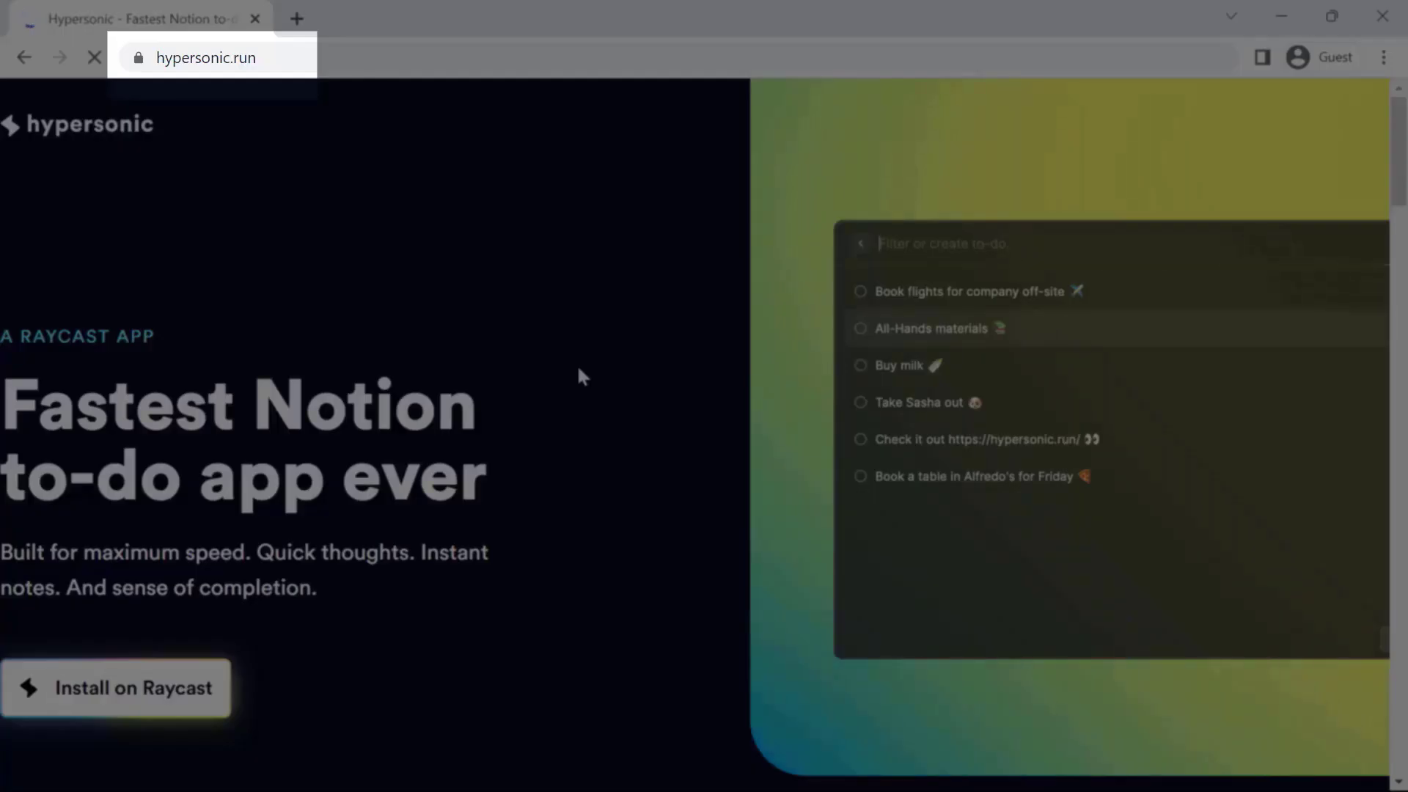
{"action": "scroll", "coordinate": [578, 371], "scroll_direction": "down", "scroll_amount": 1}
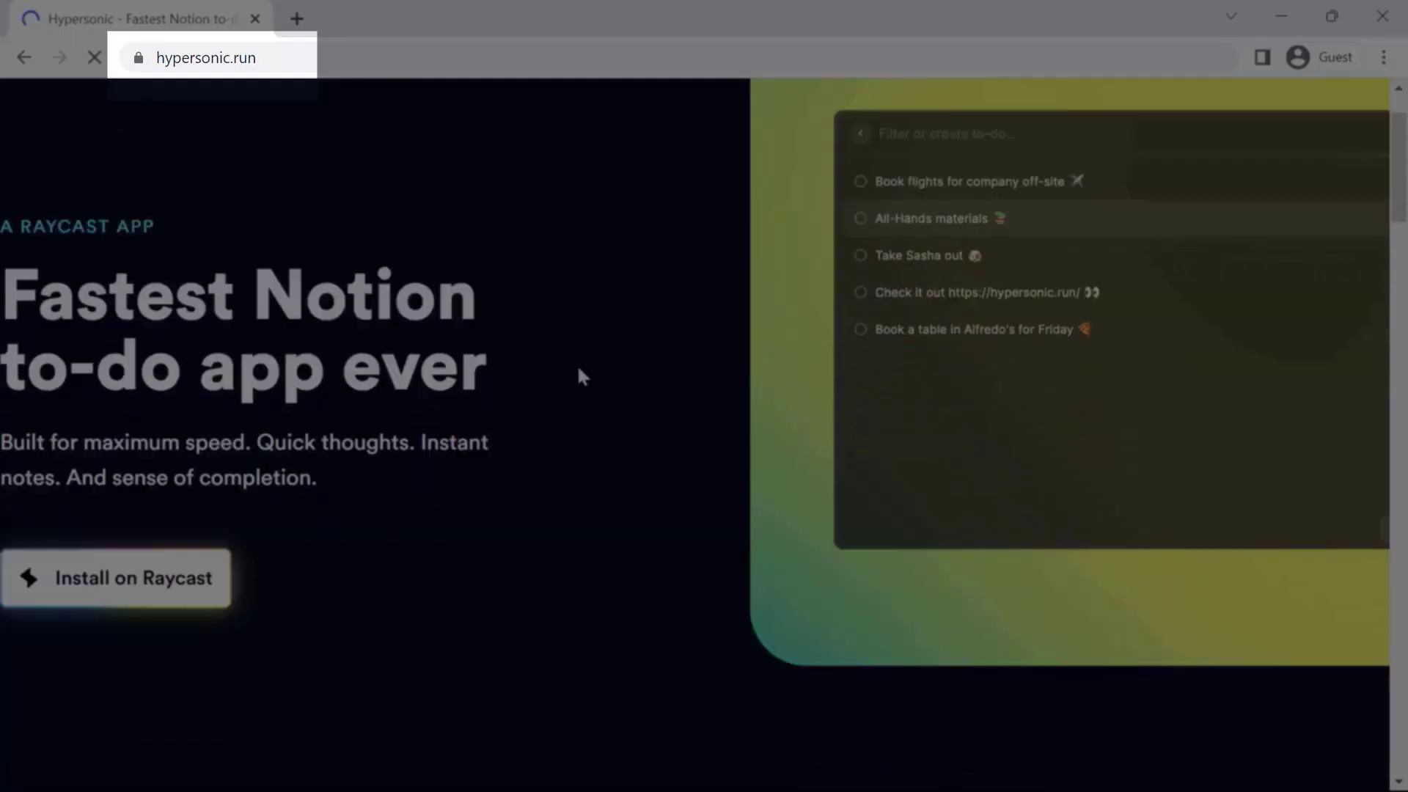
{"action": "scroll", "coordinate": [577, 371], "scroll_direction": "down", "scroll_amount": 2}
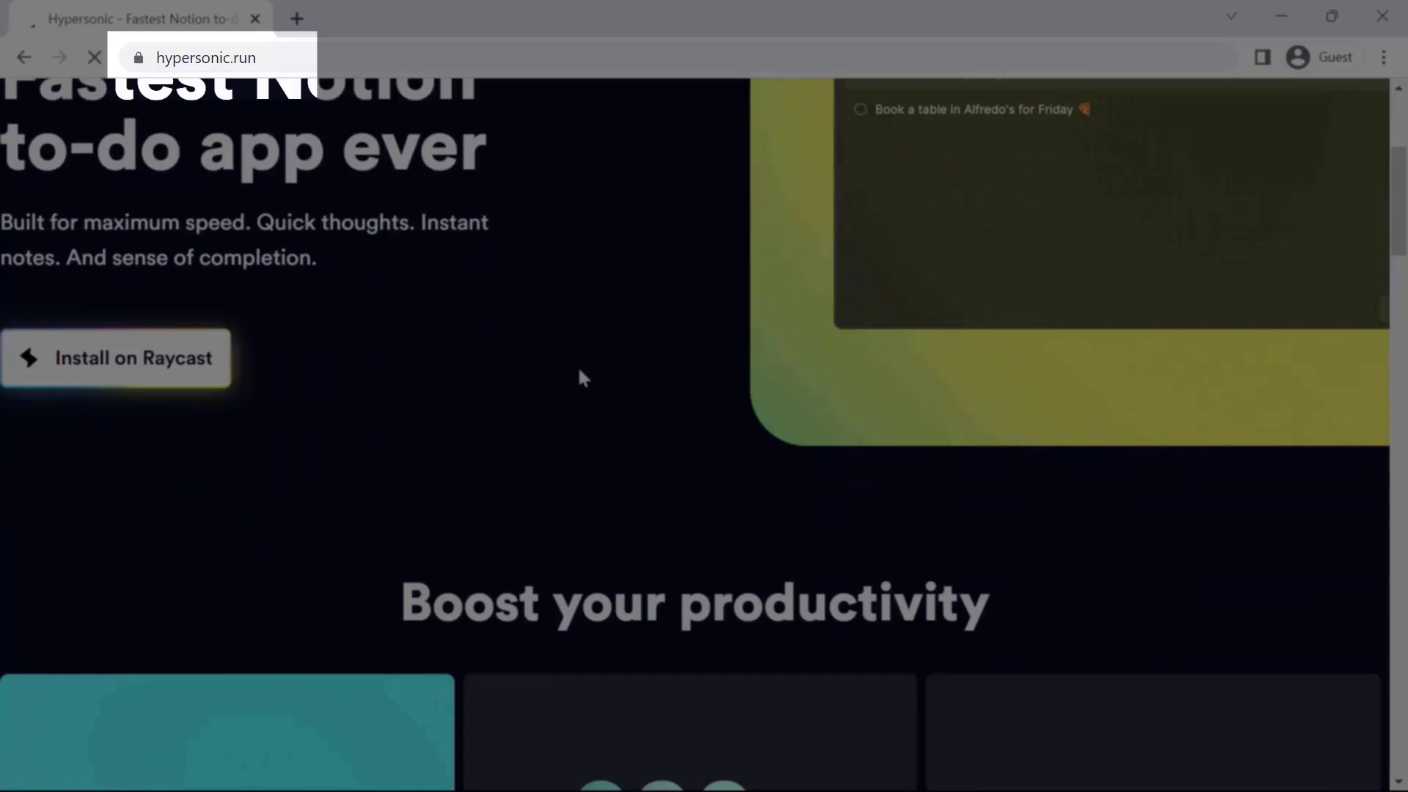
{"action": "scroll", "coordinate": [580, 374], "scroll_direction": "down", "scroll_amount": 3}
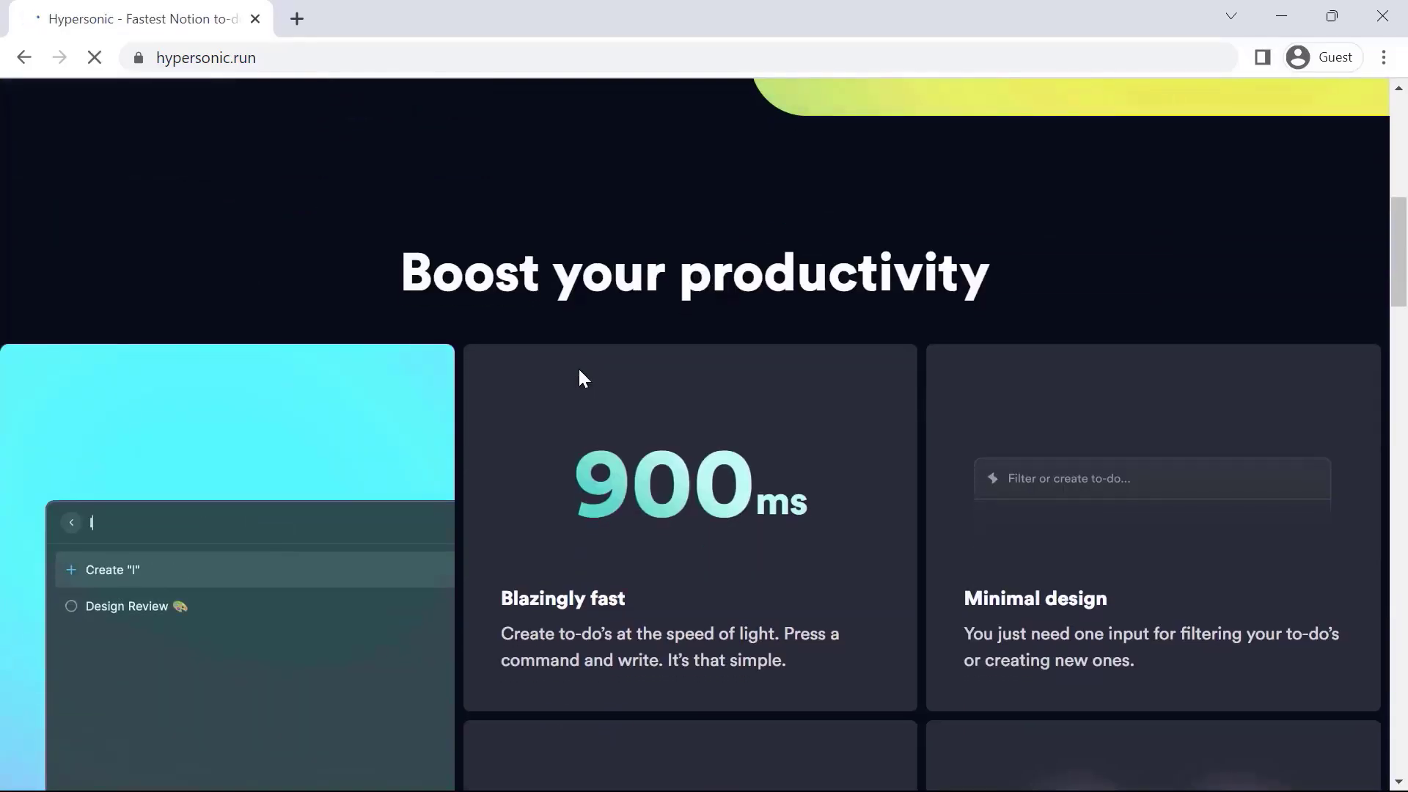
{"action": "scroll", "coordinate": [580, 371], "scroll_direction": "down", "scroll_amount": 1}
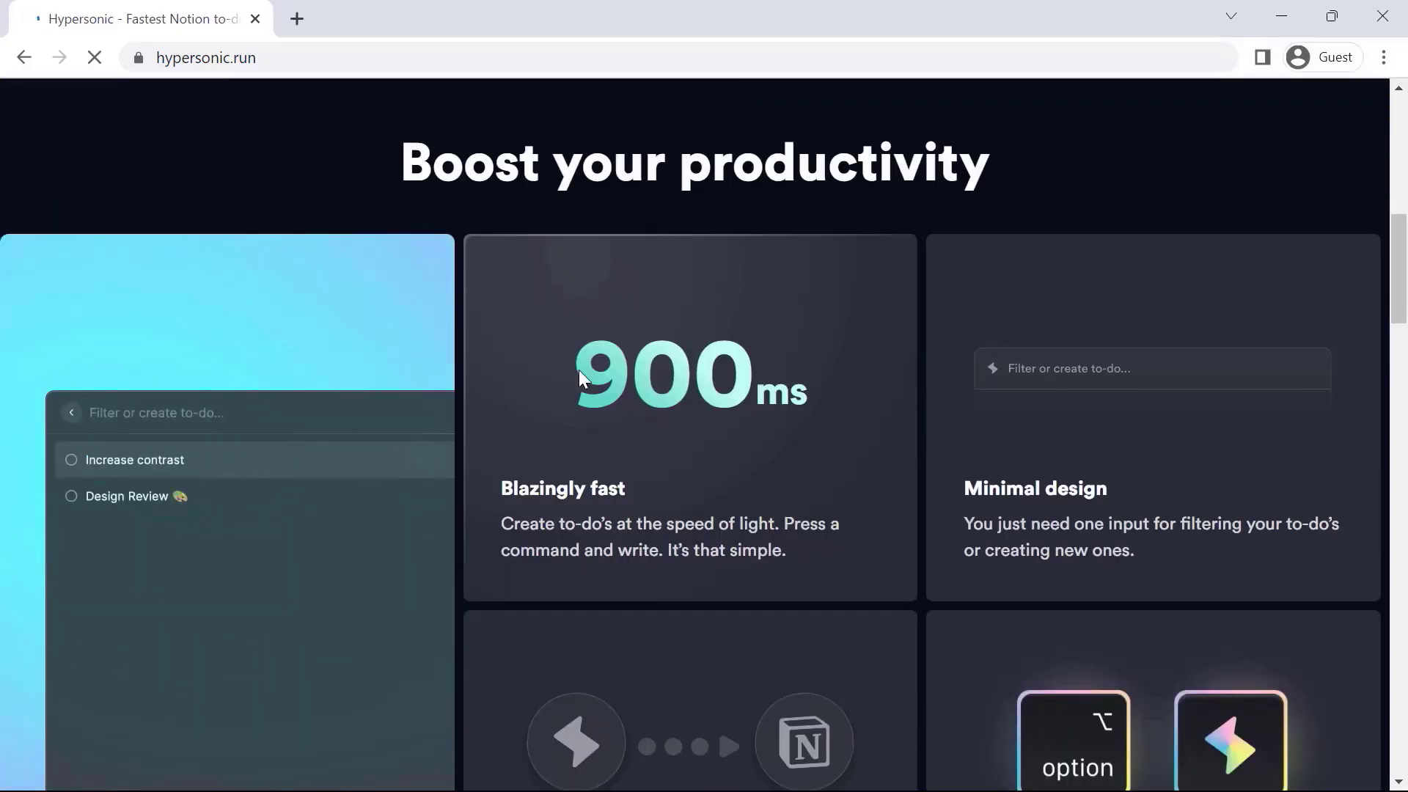
{"action": "scroll", "coordinate": [579, 369], "scroll_direction": "down", "scroll_amount": 2}
{"action": "scroll", "coordinate": [578, 369], "scroll_direction": "down", "scroll_amount": 1}
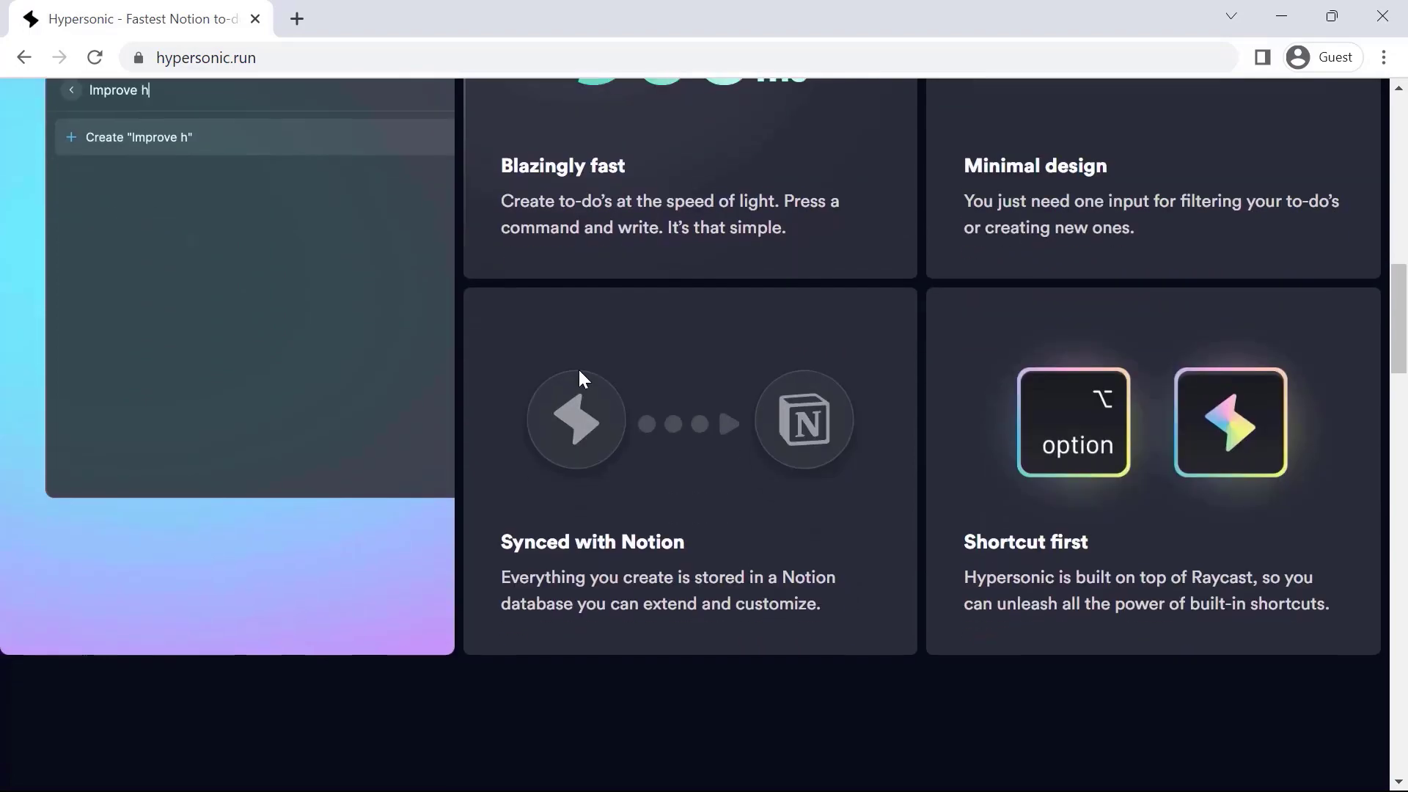
{"action": "scroll", "coordinate": [579, 370], "scroll_direction": "down", "scroll_amount": 1}
{"action": "scroll", "coordinate": [578, 370], "scroll_direction": "down", "scroll_amount": 1}
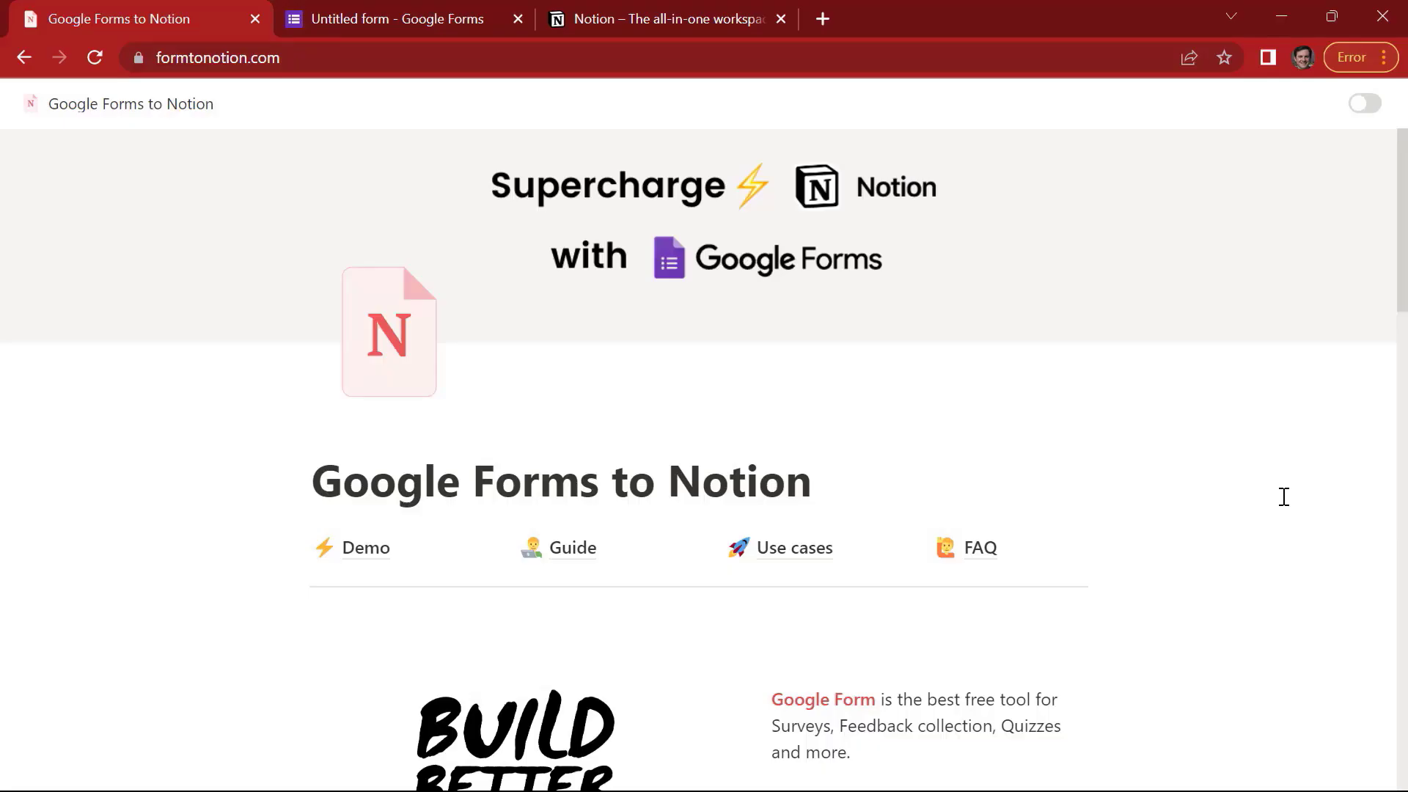
{"action": "scroll", "coordinate": [1283, 495], "scroll_direction": "down", "scroll_amount": 1}
{"action": "scroll", "coordinate": [1284, 496], "scroll_direction": "down", "scroll_amount": 2}
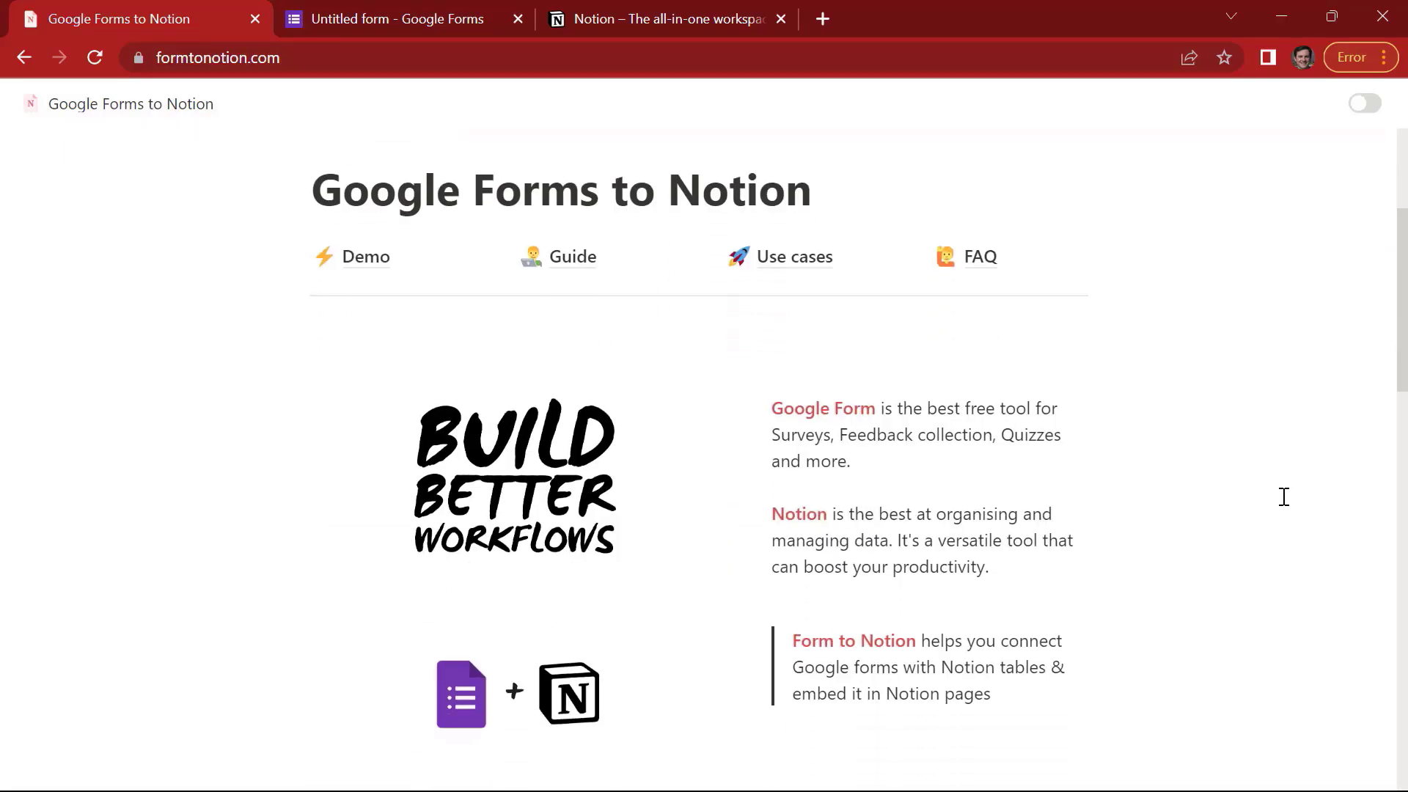
{"action": "scroll", "coordinate": [1283, 497], "scroll_direction": "down", "scroll_amount": 1}
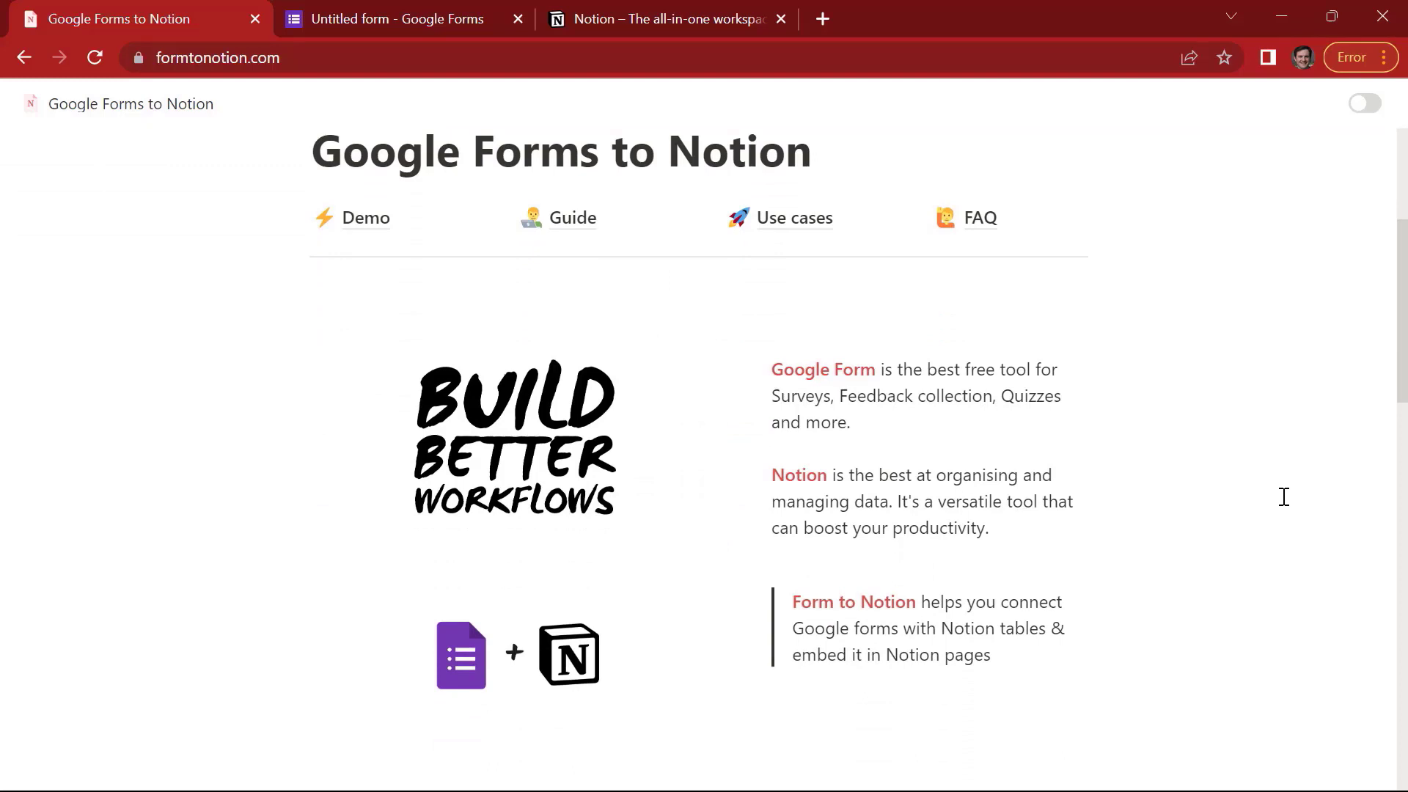
{"action": "scroll", "coordinate": [1283, 496], "scroll_direction": "down", "scroll_amount": 1}
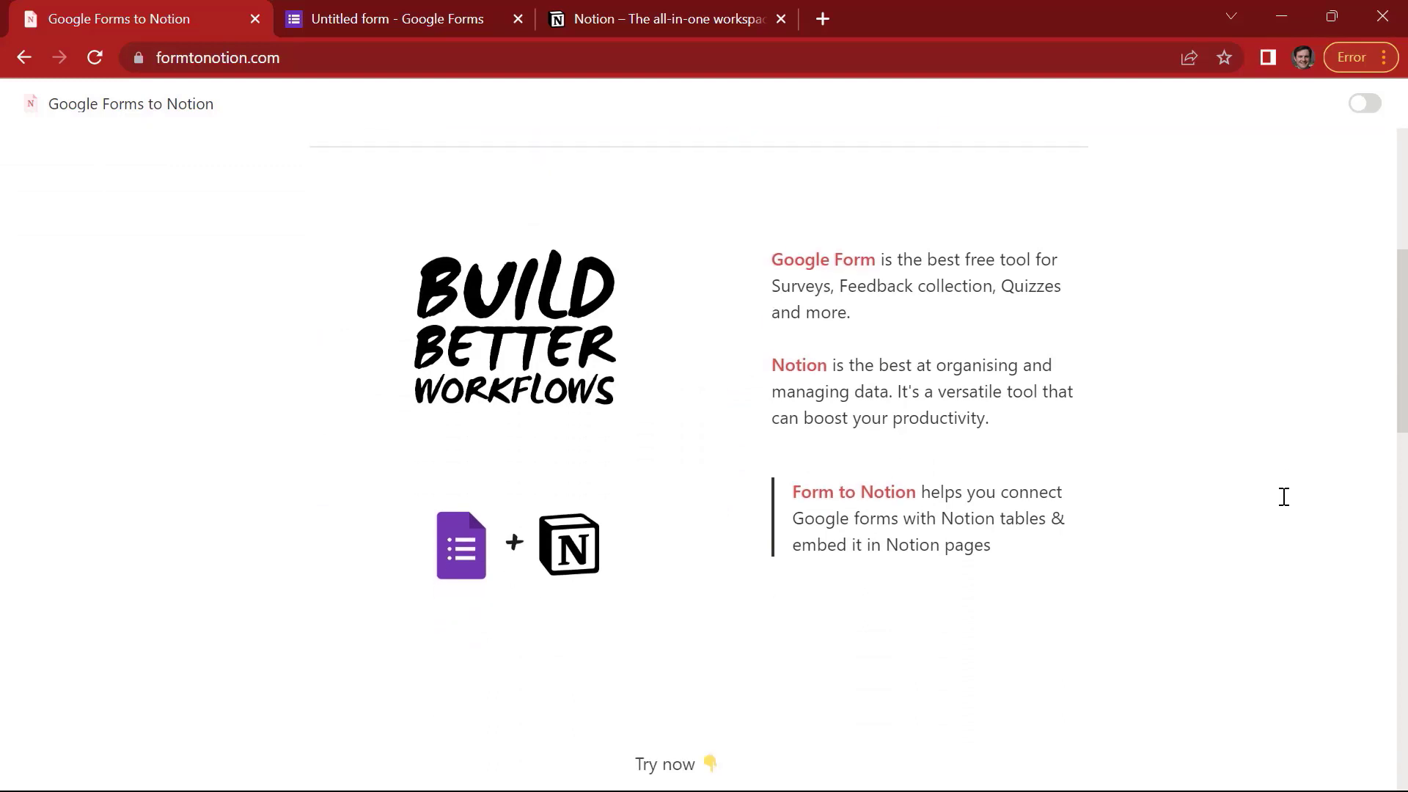
{"action": "scroll", "coordinate": [1284, 495], "scroll_direction": "down", "scroll_amount": 2}
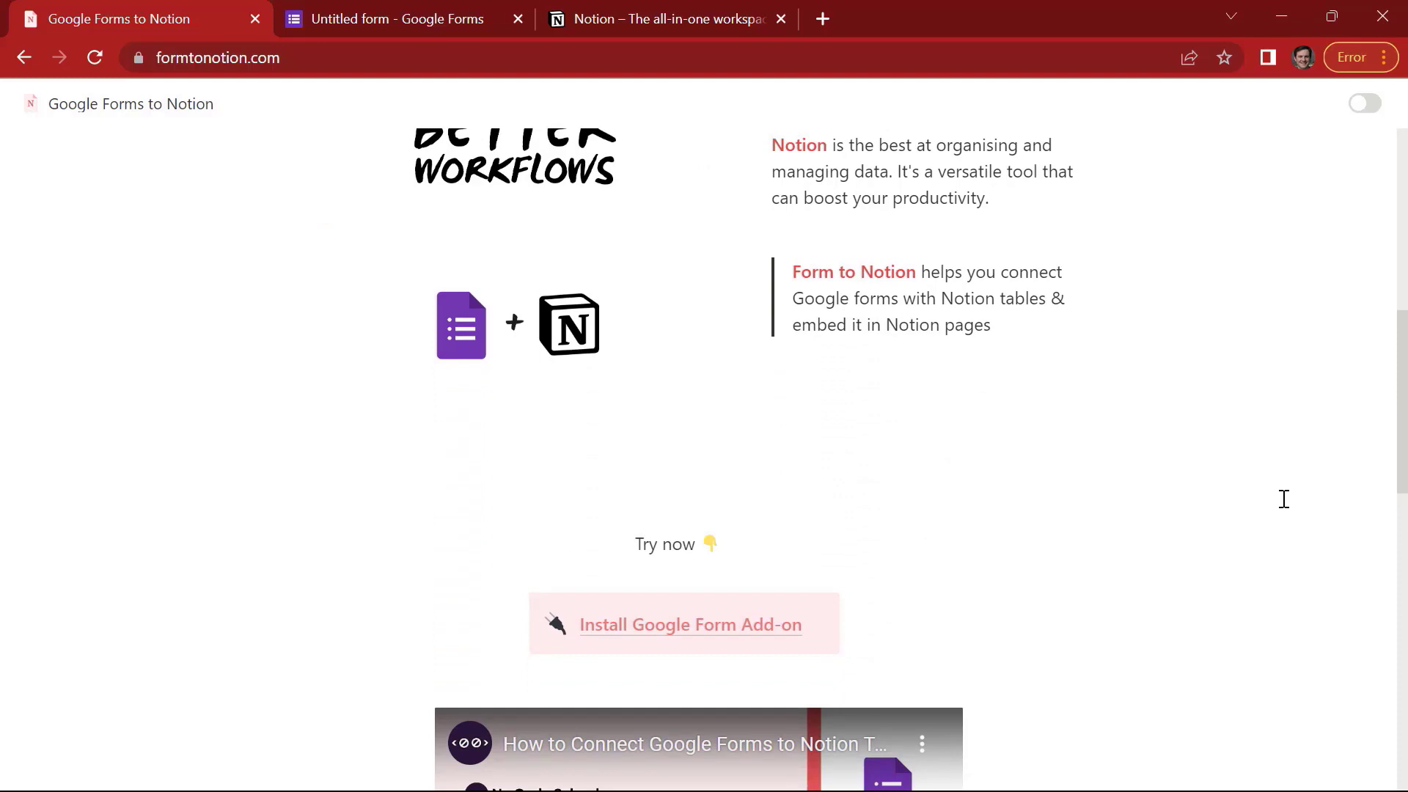
{"action": "scroll", "coordinate": [1283, 499], "scroll_direction": "down", "scroll_amount": 1}
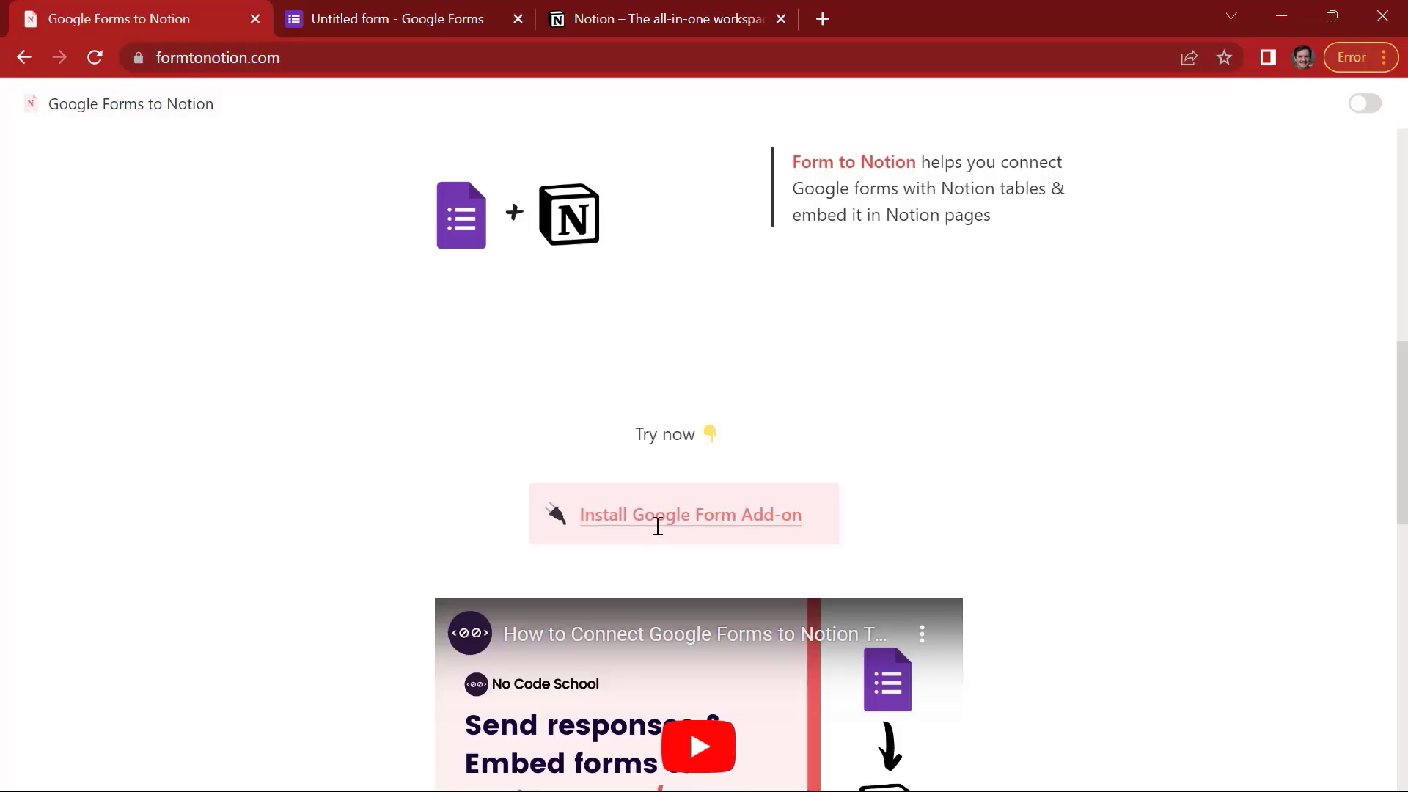
Step: Install the Form to Notion add-on, authorize it with an account, and reload the form
{"action": "left_click", "coordinate": [660, 517]}
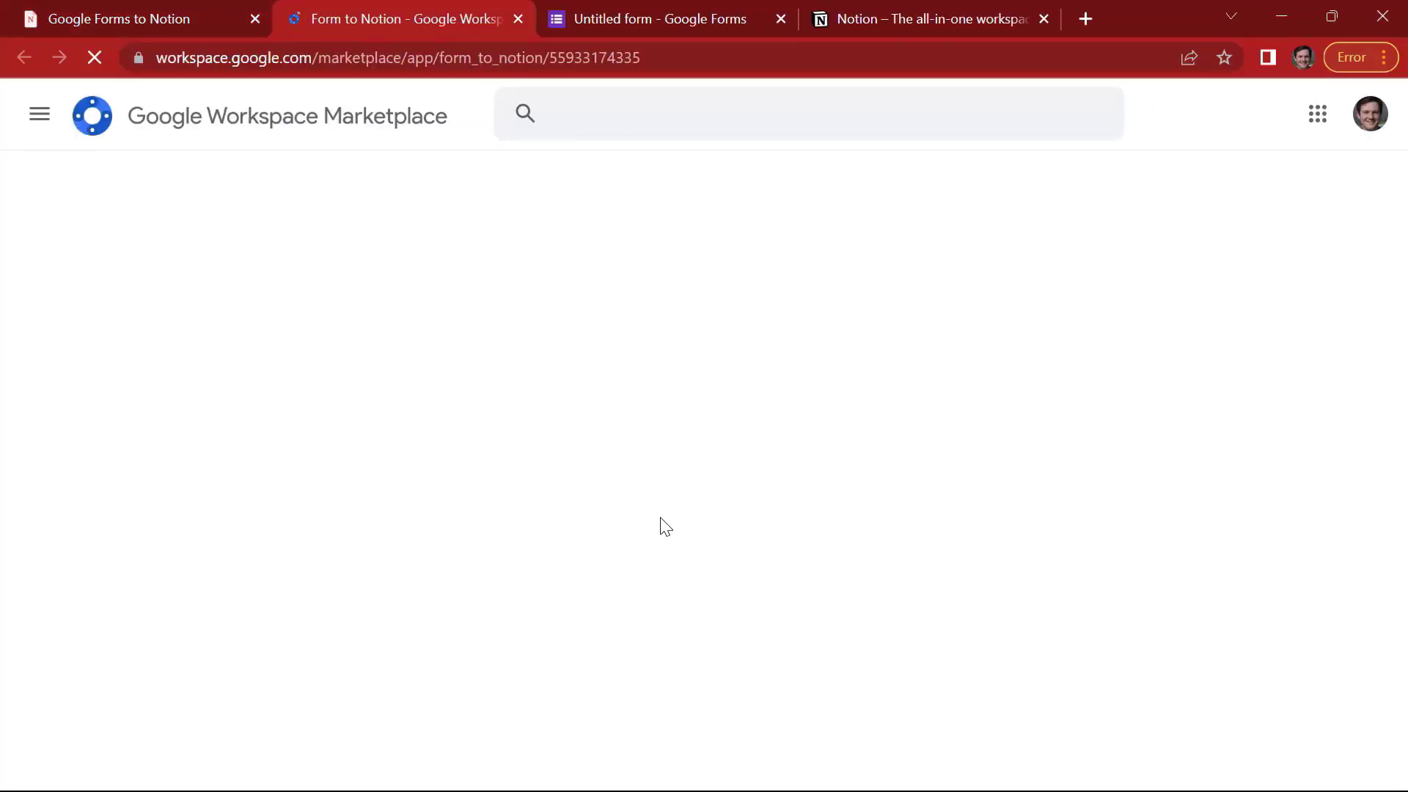
{"action": "left_click", "coordinate": [1159, 273]}
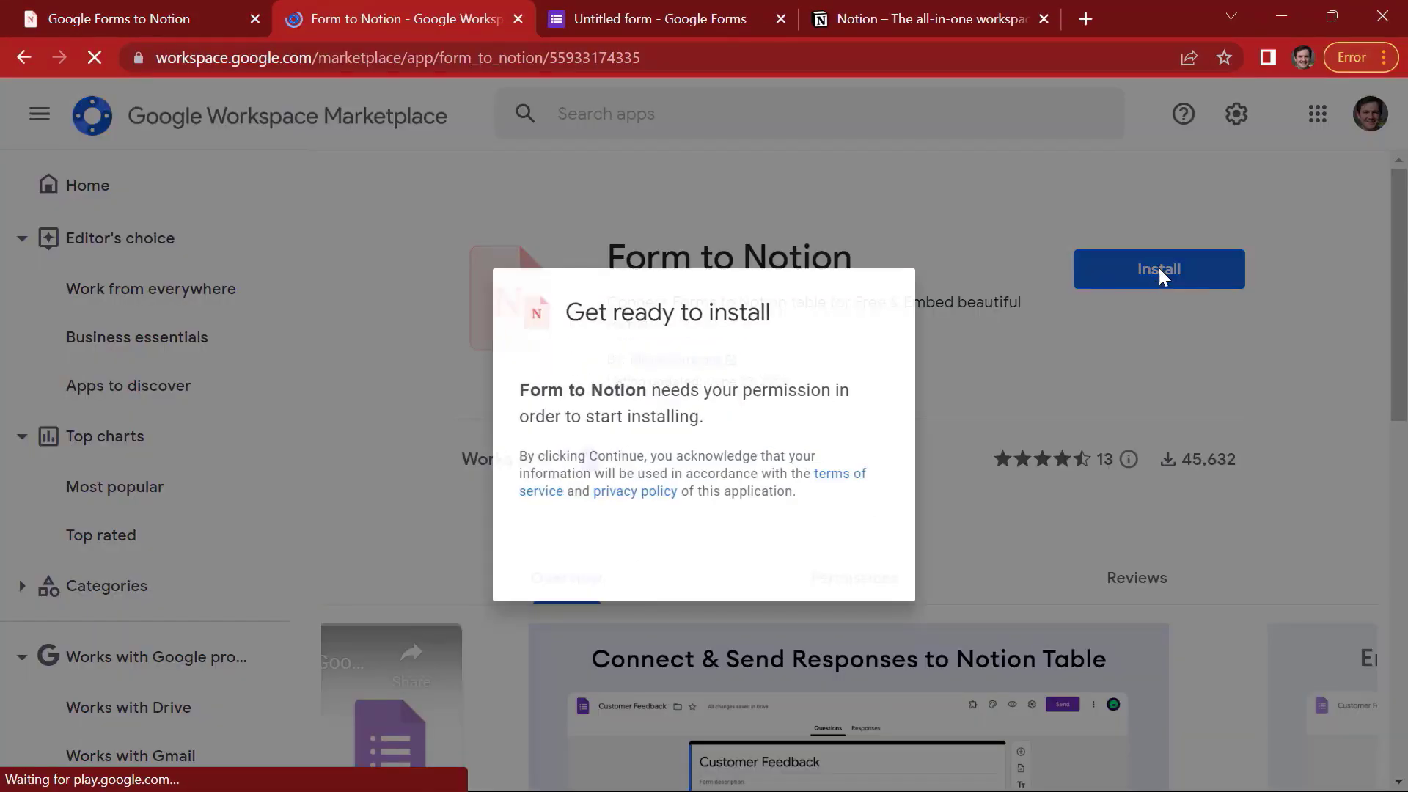
{"action": "left_click", "coordinate": [853, 574]}
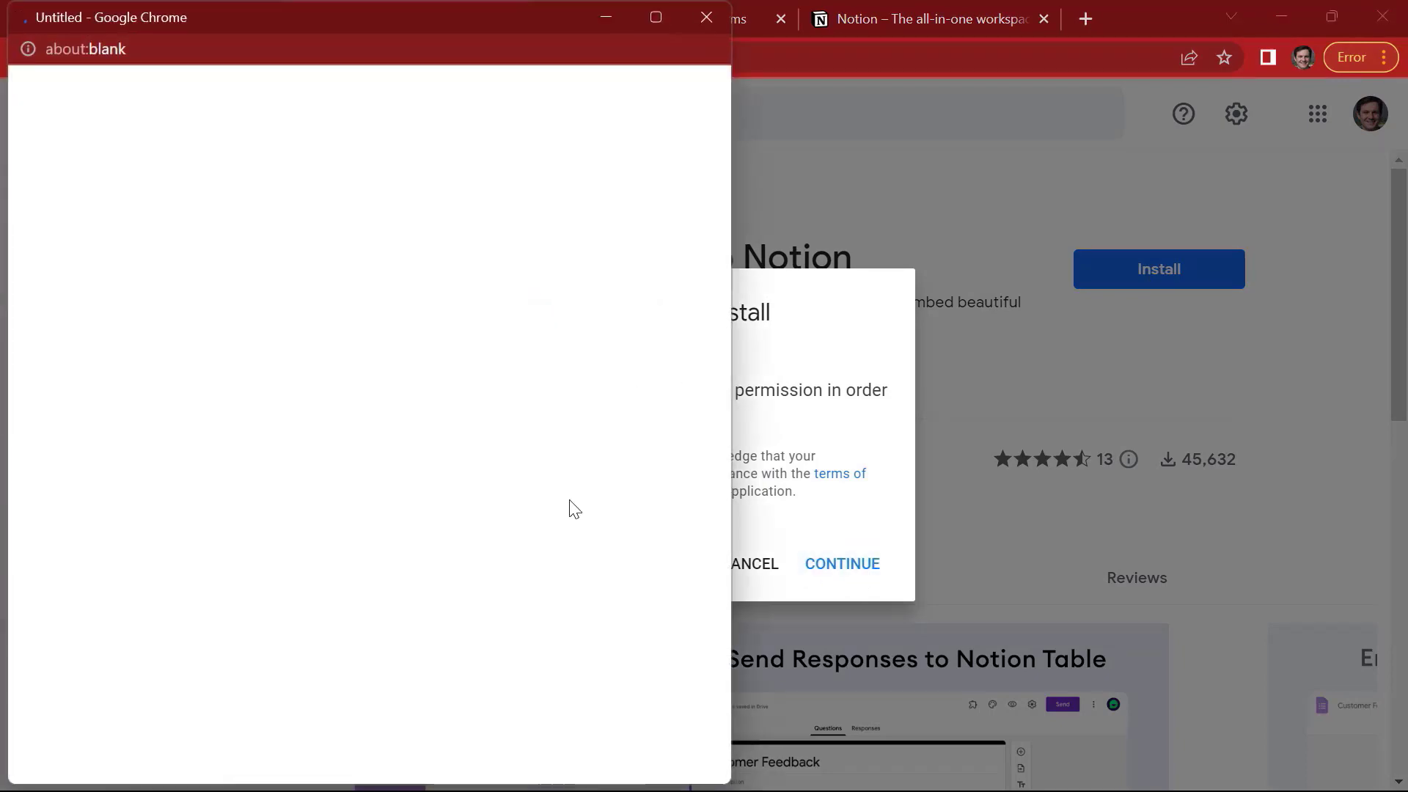
{"action": "left_click", "coordinate": [344, 435]}
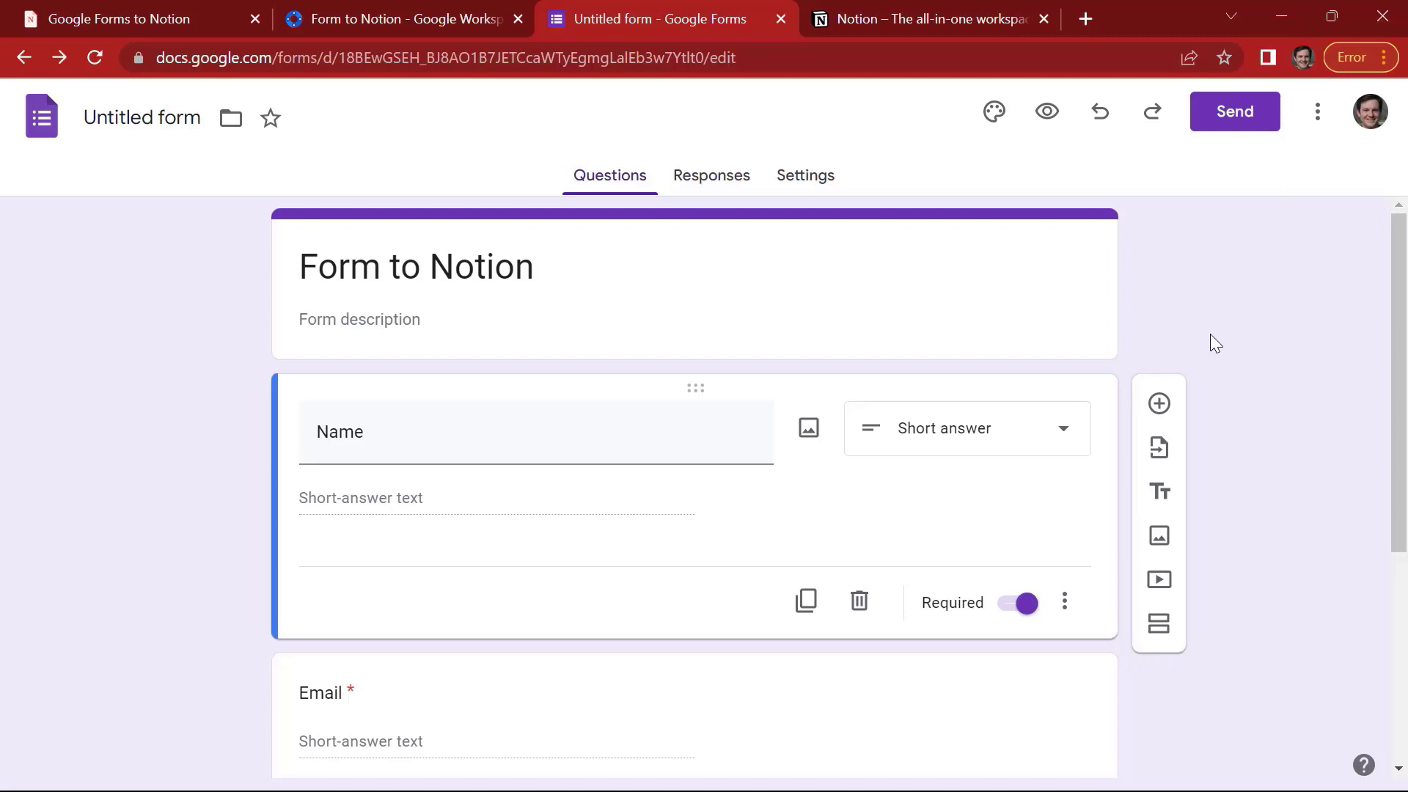
{"action": "scroll", "coordinate": [1220, 317], "scroll_direction": "down", "scroll_amount": 1}
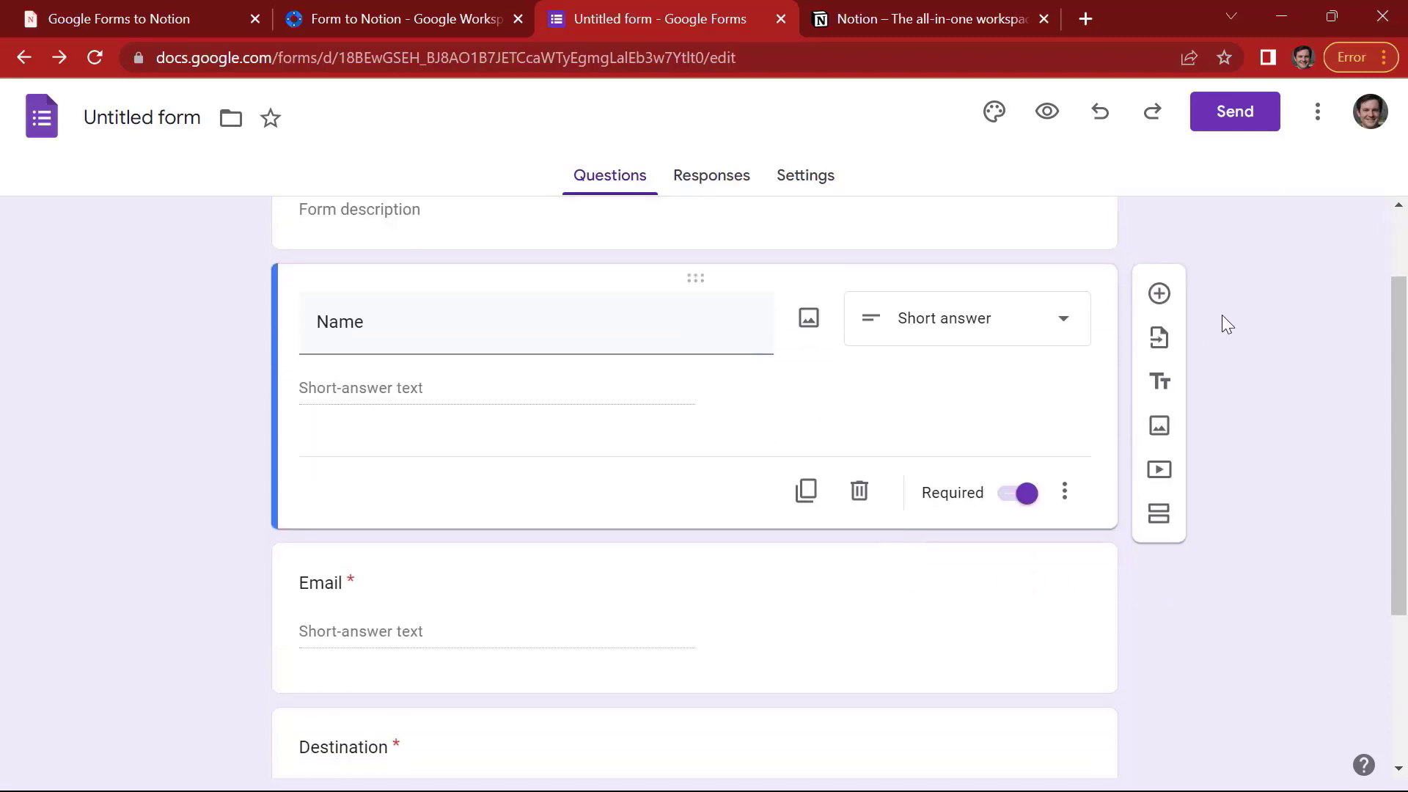
{"action": "scroll", "coordinate": [1221, 317], "scroll_direction": "down", "scroll_amount": 2}
{"action": "scroll", "coordinate": [1222, 316], "scroll_direction": "up", "scroll_amount": 3}
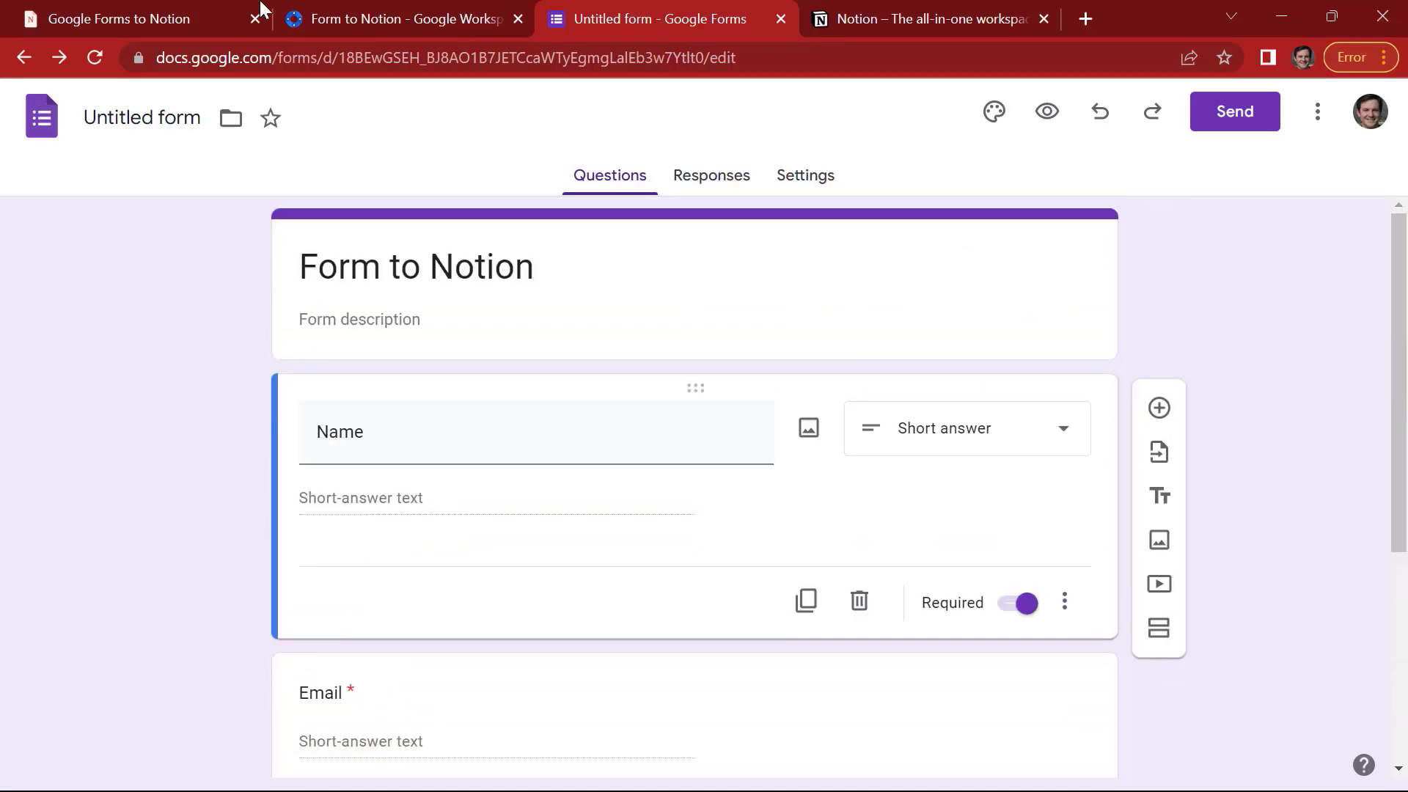
{"action": "left_click", "coordinate": [95, 58]}
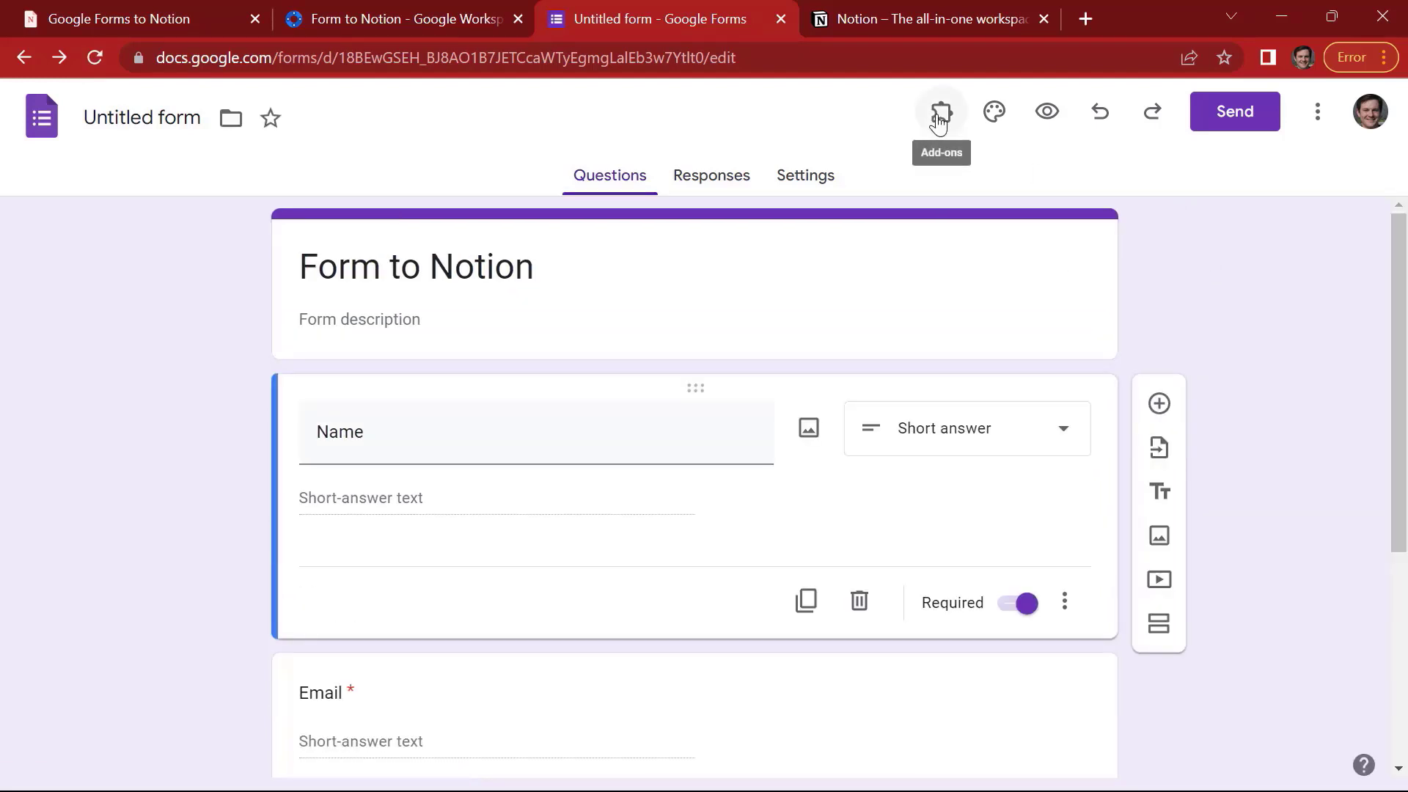
Step: Open the Form to Notion sidebar from the Add-ons menu
{"action": "left_click", "coordinate": [936, 126]}
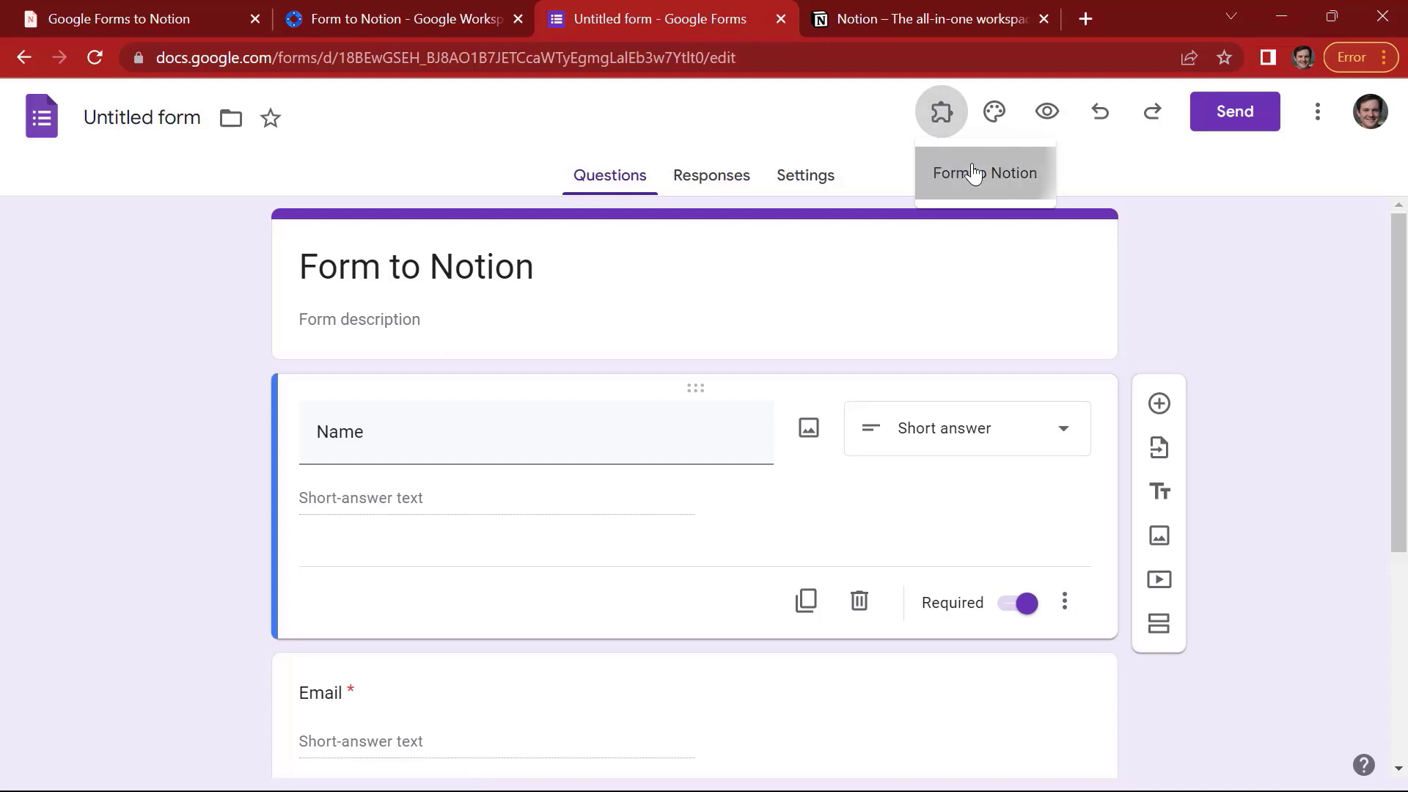
{"action": "left_click", "coordinate": [975, 174]}
{"action": "left_click", "coordinate": [710, 215]}
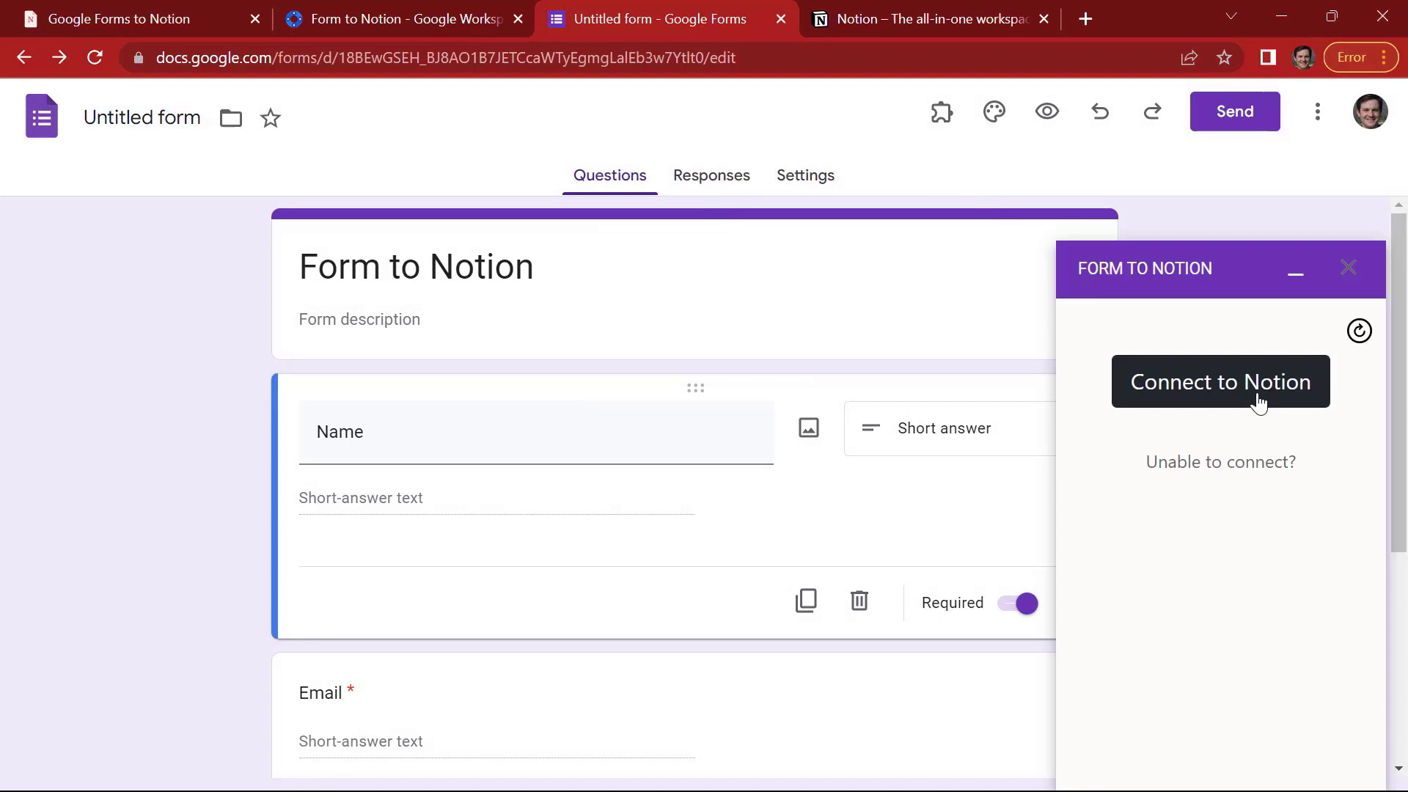
Step: Connect to Notion, allowing access to the Google form responses page
{"action": "left_click", "coordinate": [1259, 402]}
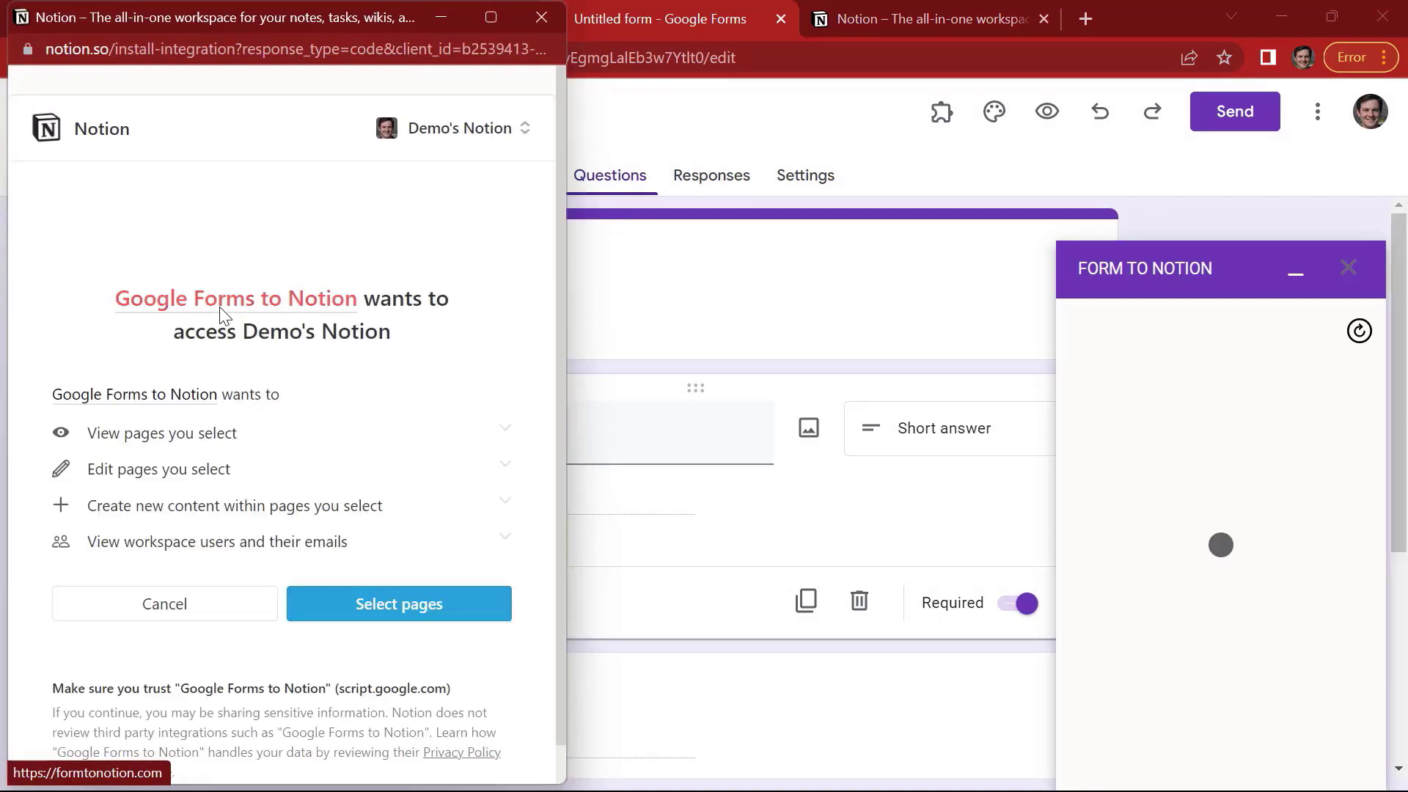
{"action": "left_click", "coordinate": [417, 608]}
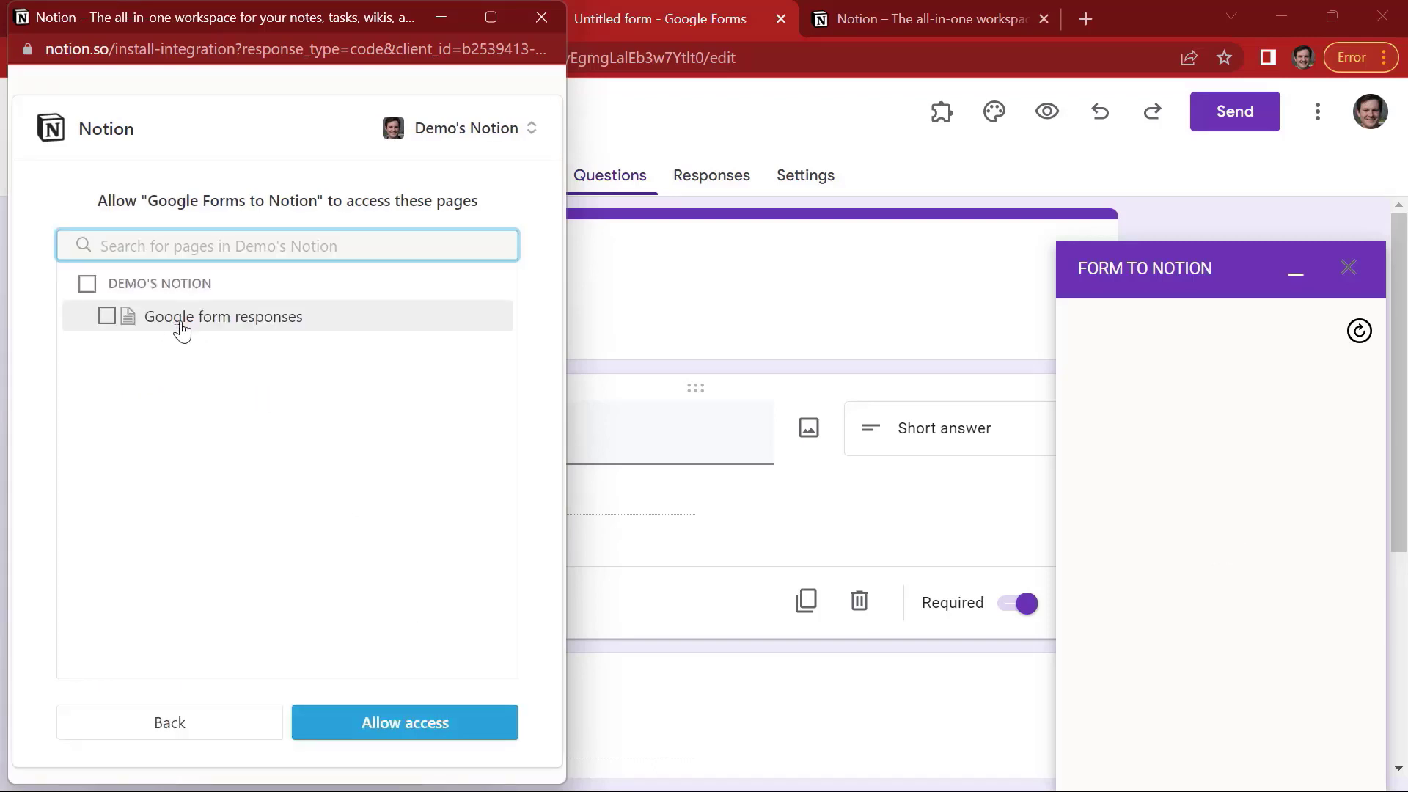
{"action": "left_click", "coordinate": [181, 328]}
{"action": "left_click", "coordinate": [411, 719]}
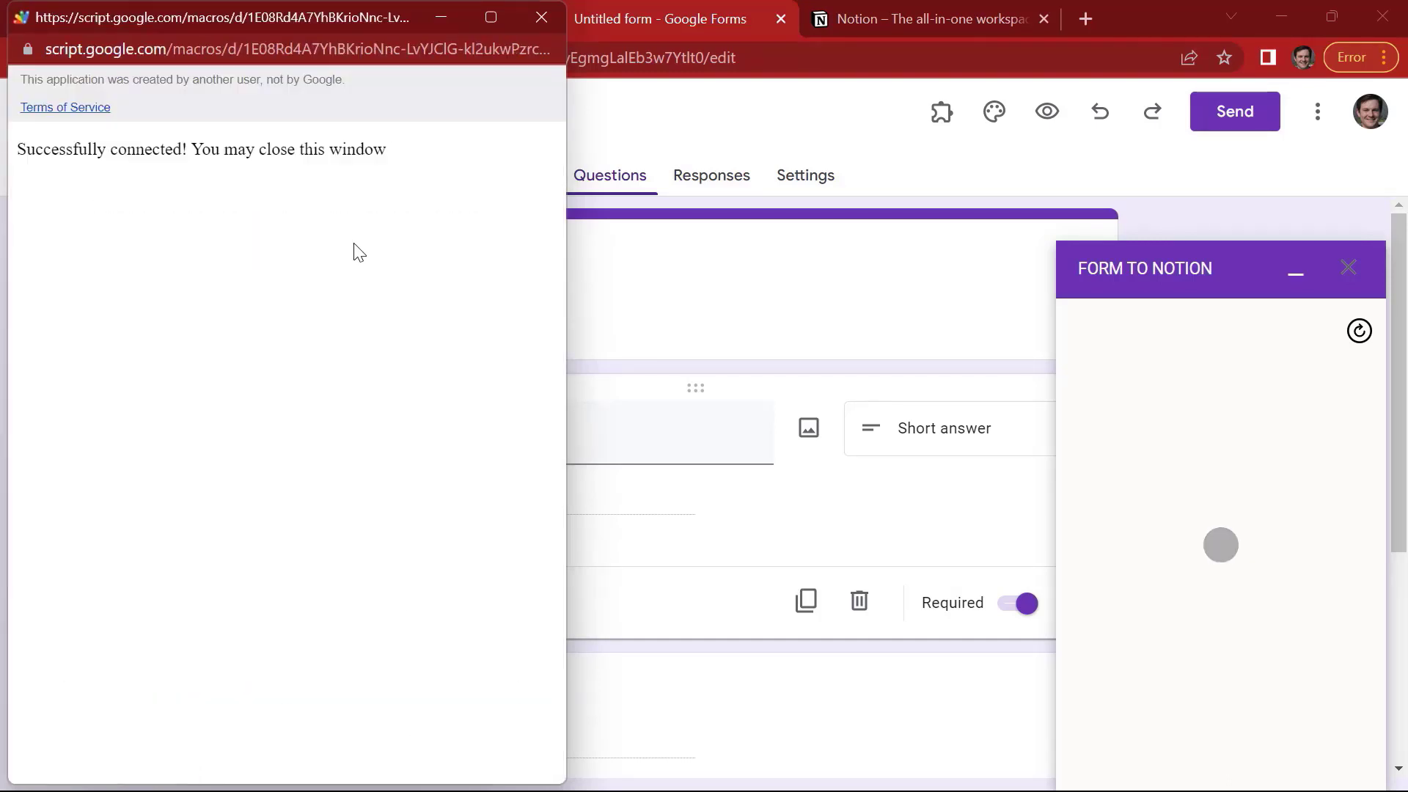
{"action": "left_click", "coordinate": [540, 17]}
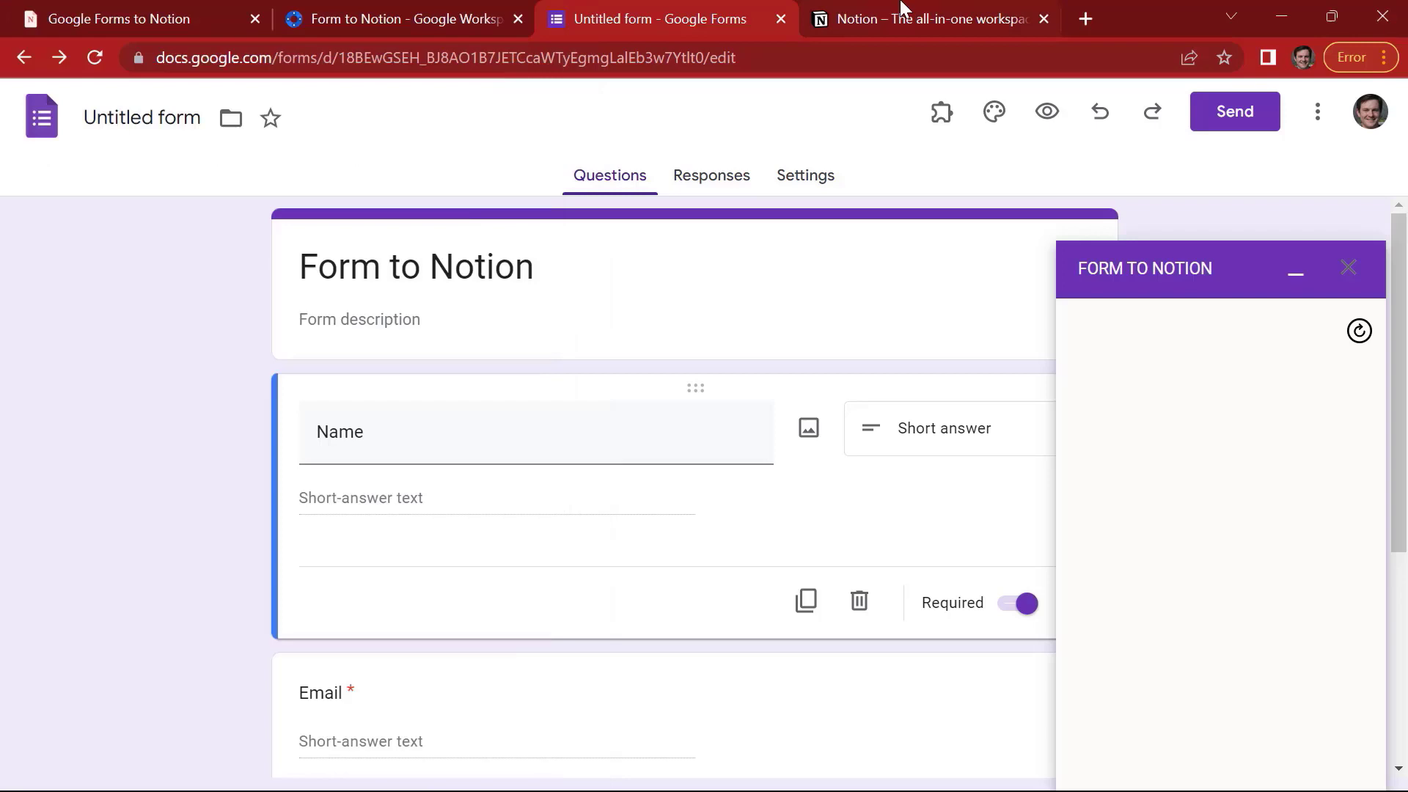
Step: Check the Name, Email and Destination columns in Notion, then return to the form editor
{"action": "left_click", "coordinate": [902, 8]}
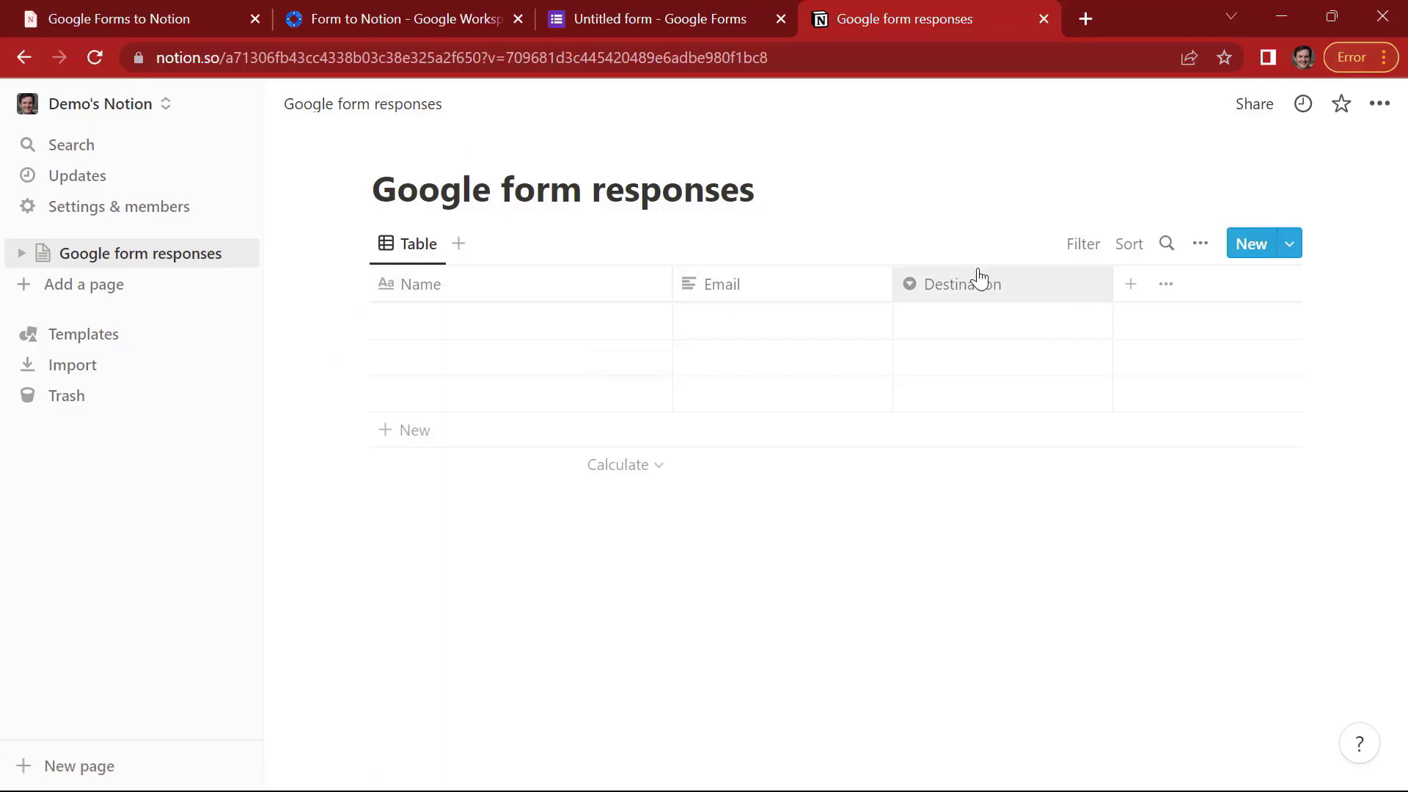
{"action": "key", "text": "ctrl+shift+Tab"}
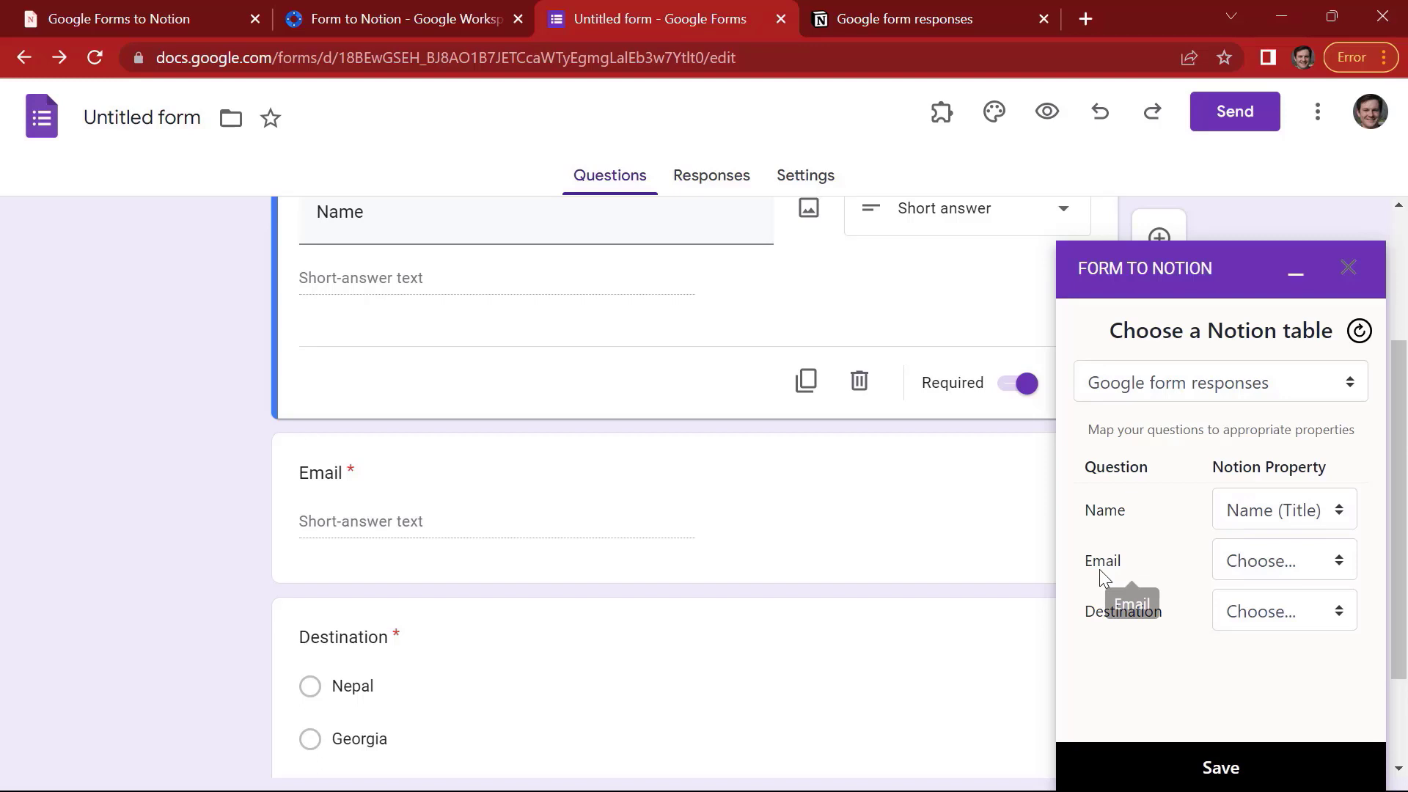
Step: Map Email to Email (Rich text) and Destination to Destination (Select)
{"action": "left_click", "coordinate": [1287, 563]}
{"action": "left_click", "coordinate": [1316, 644]}
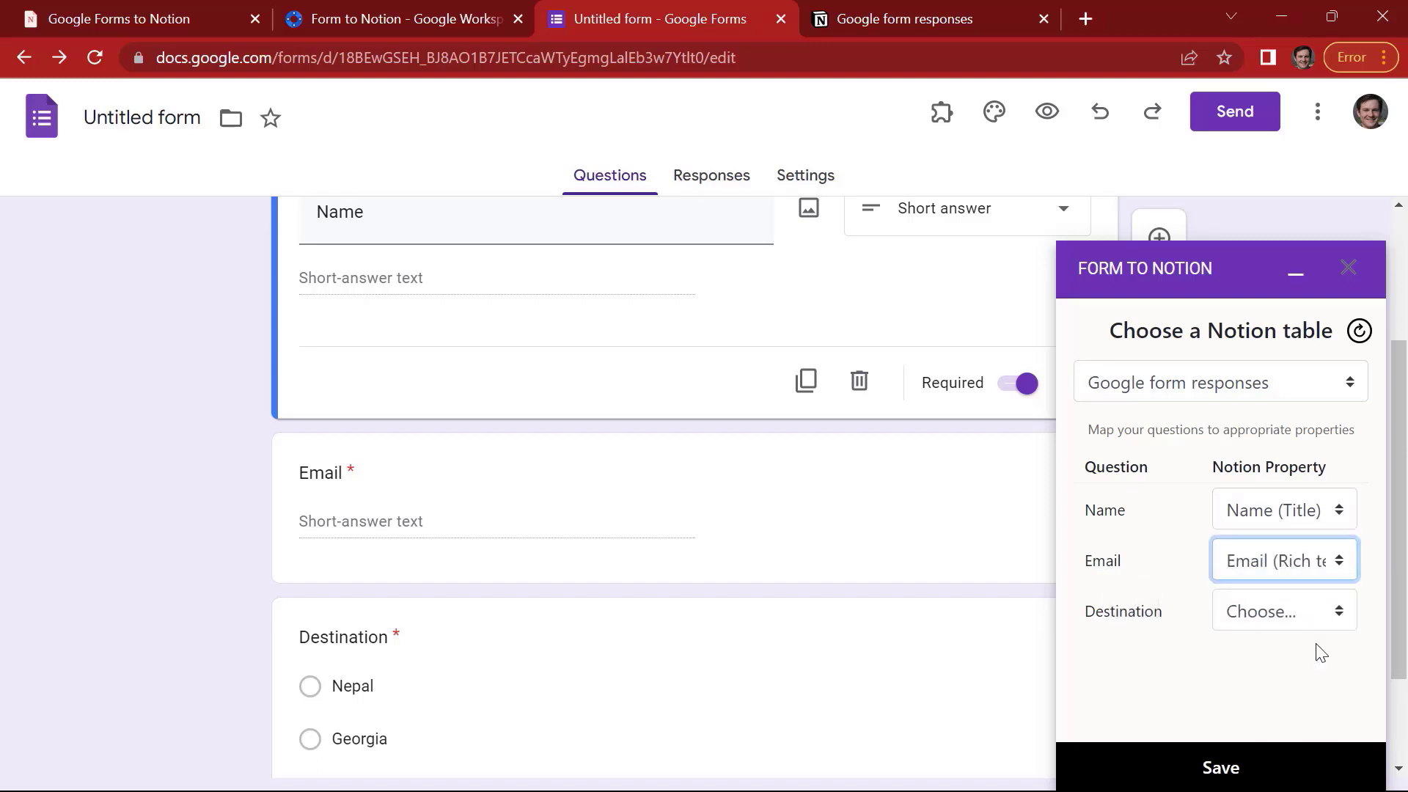
{"action": "left_click", "coordinate": [1273, 620]}
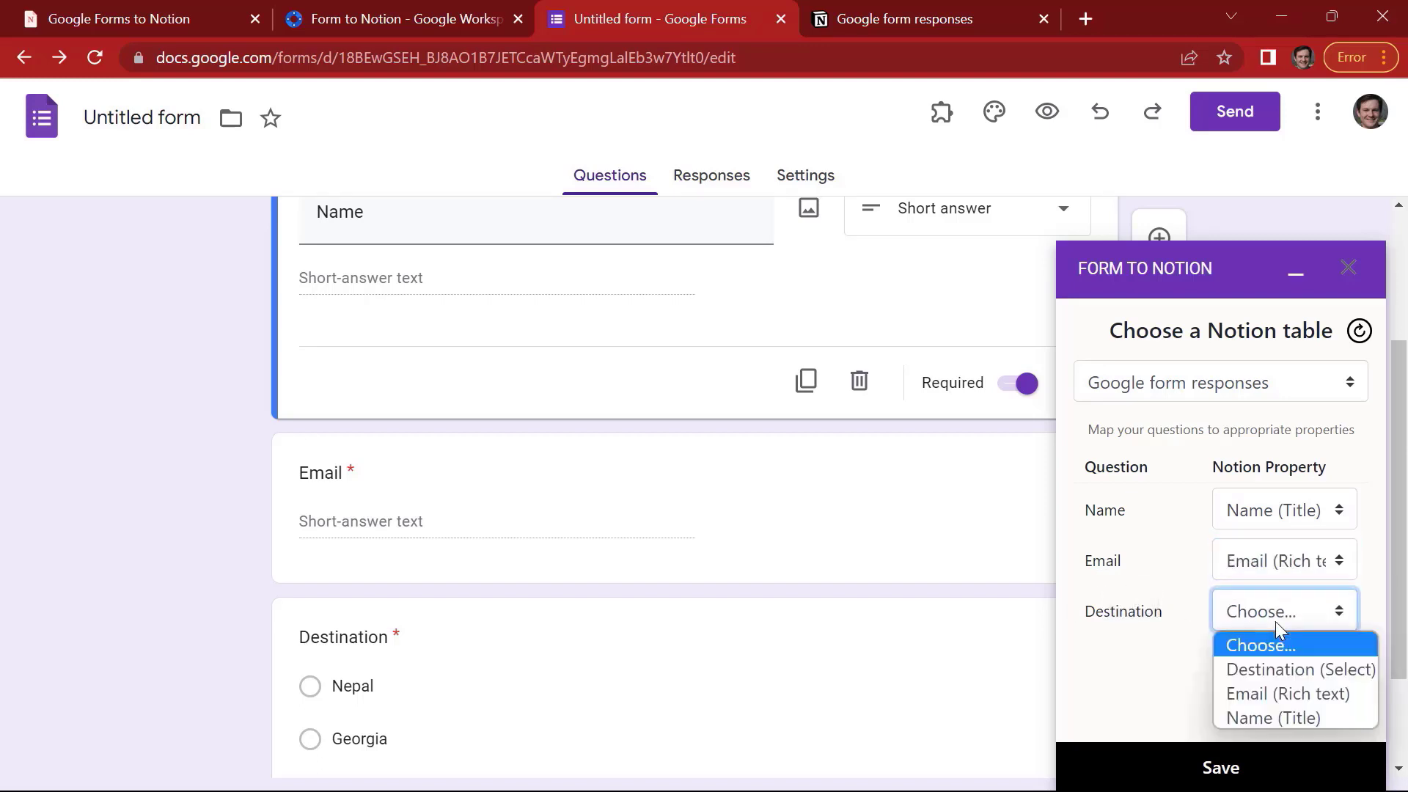
{"action": "left_click", "coordinate": [1283, 675]}
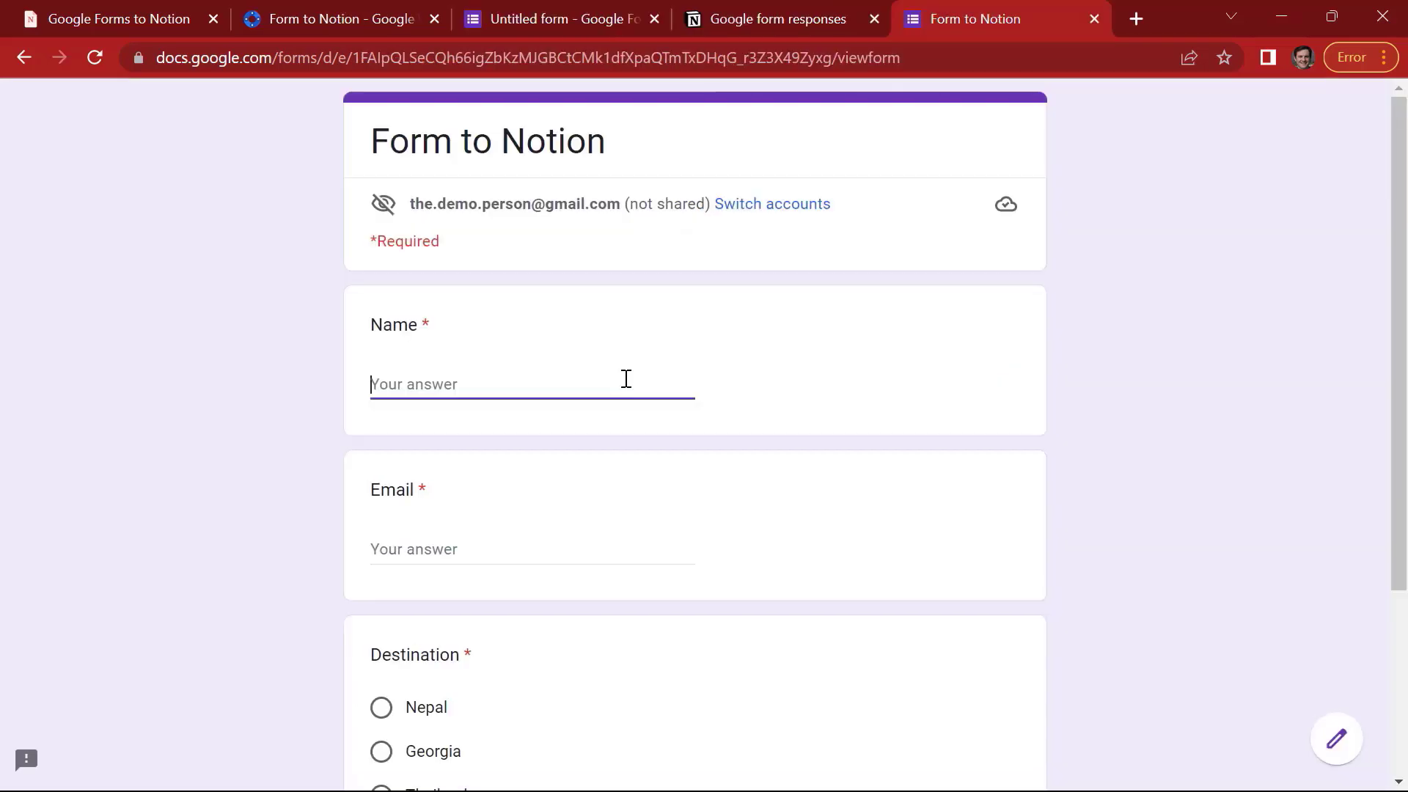
Step: Submit a test response on the live form and check it in Notion
{"action": "left_click", "coordinate": [624, 379]}
{"action": "left_click", "coordinate": [418, 659]}
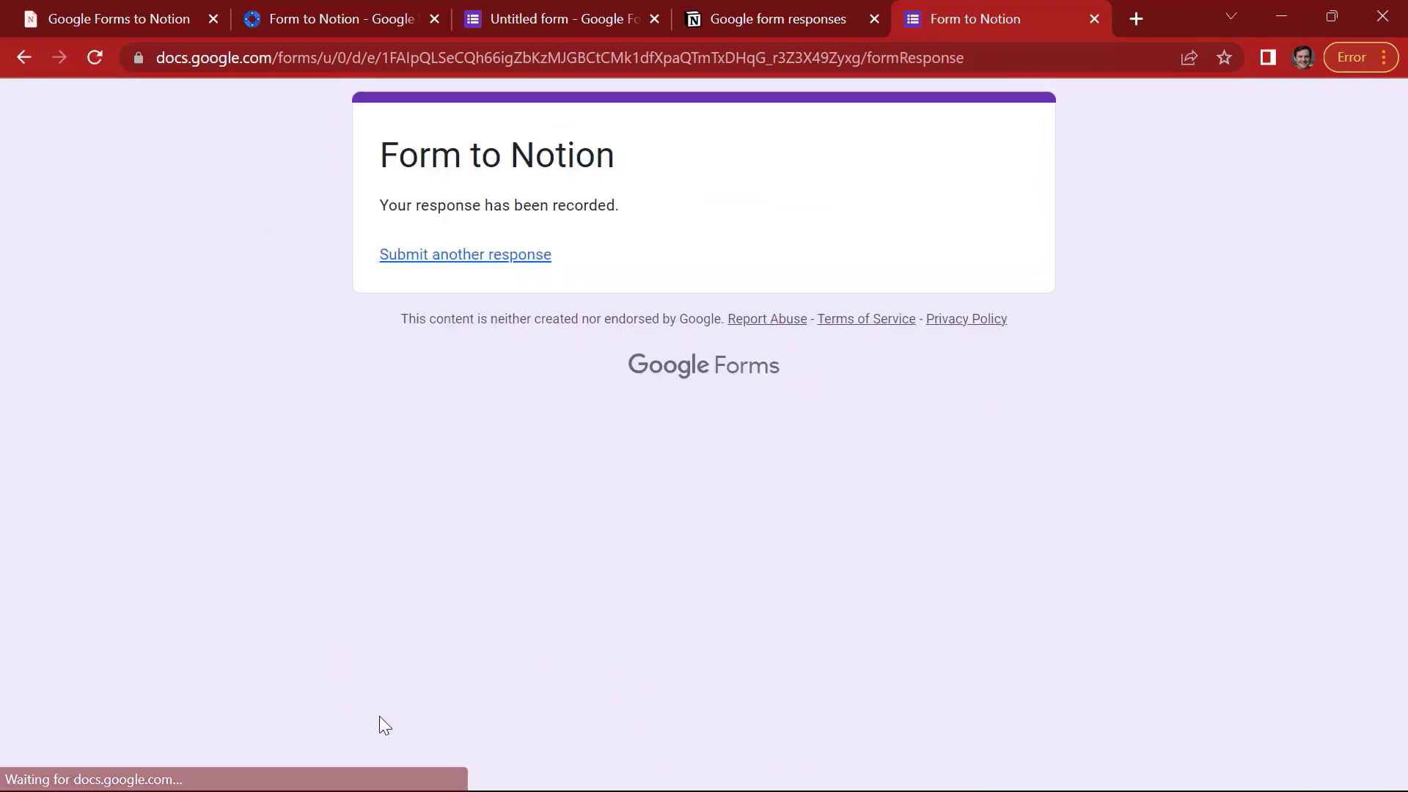
{"action": "key", "text": "ctrl+shift+Tab"}
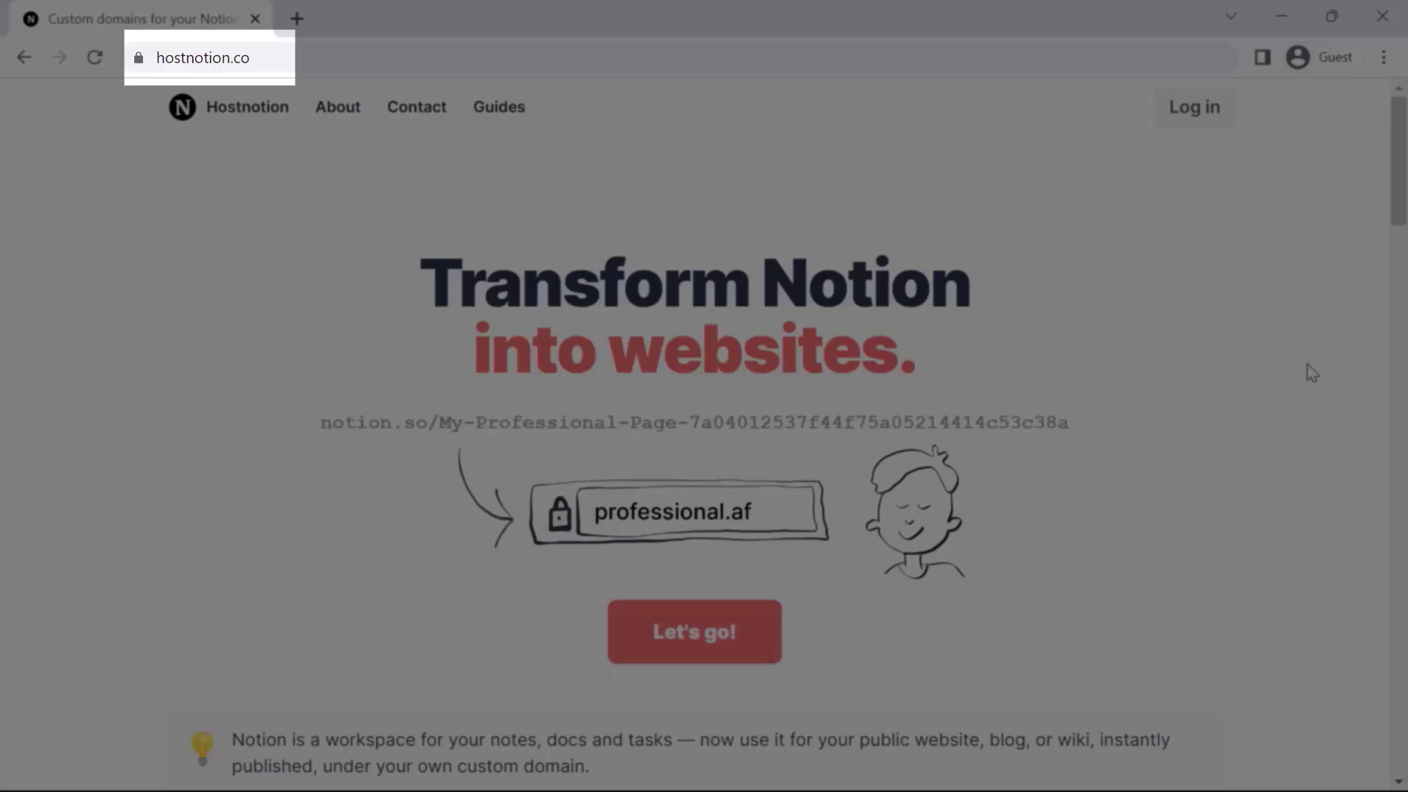
{"action": "scroll", "coordinate": [1311, 373], "scroll_direction": "down", "scroll_amount": 1}
{"action": "scroll", "coordinate": [1310, 373], "scroll_direction": "down", "scroll_amount": 1}
{"action": "scroll", "coordinate": [1311, 374], "scroll_direction": "down", "scroll_amount": 2}
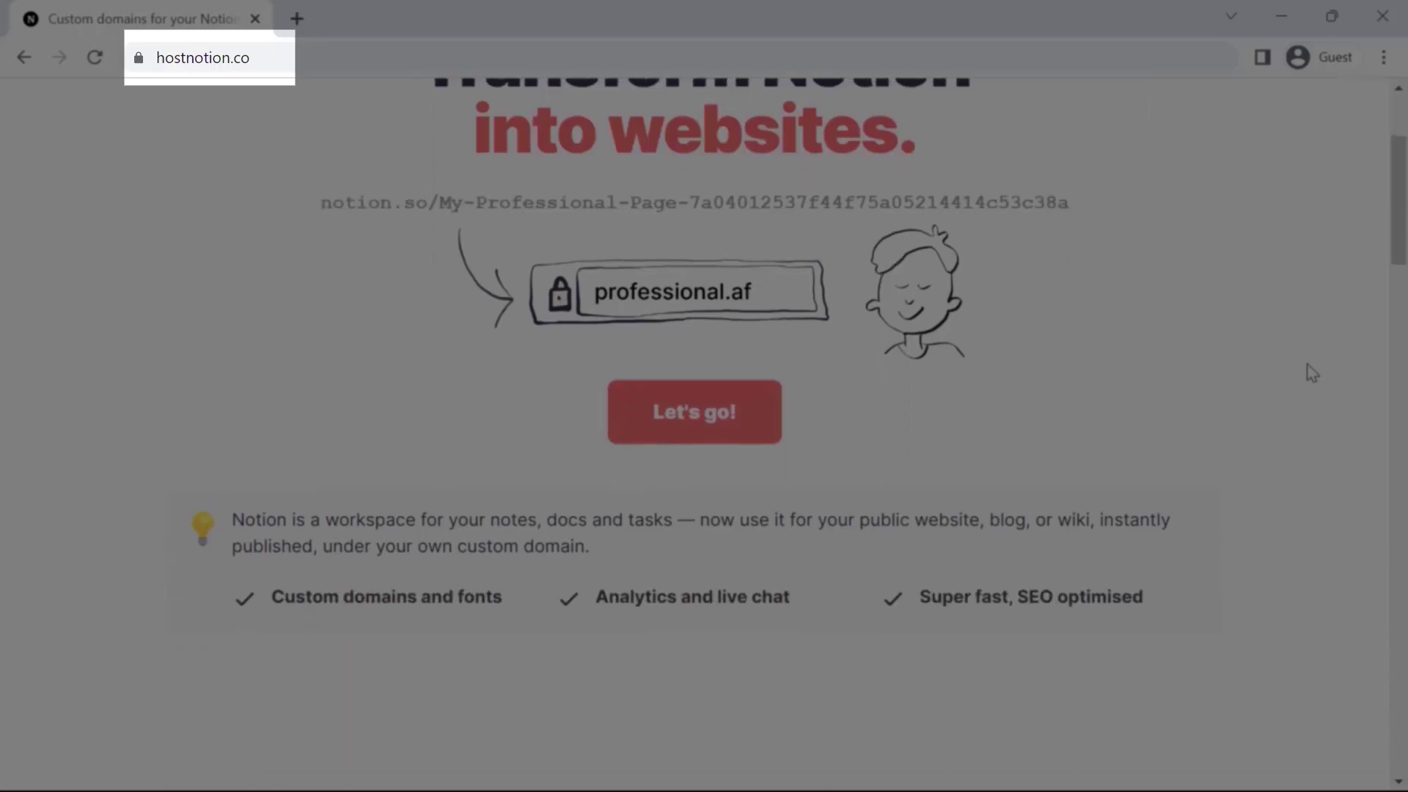
{"action": "scroll", "coordinate": [1311, 374], "scroll_direction": "down", "scroll_amount": 1}
{"action": "scroll", "coordinate": [1310, 373], "scroll_direction": "down", "scroll_amount": 1}
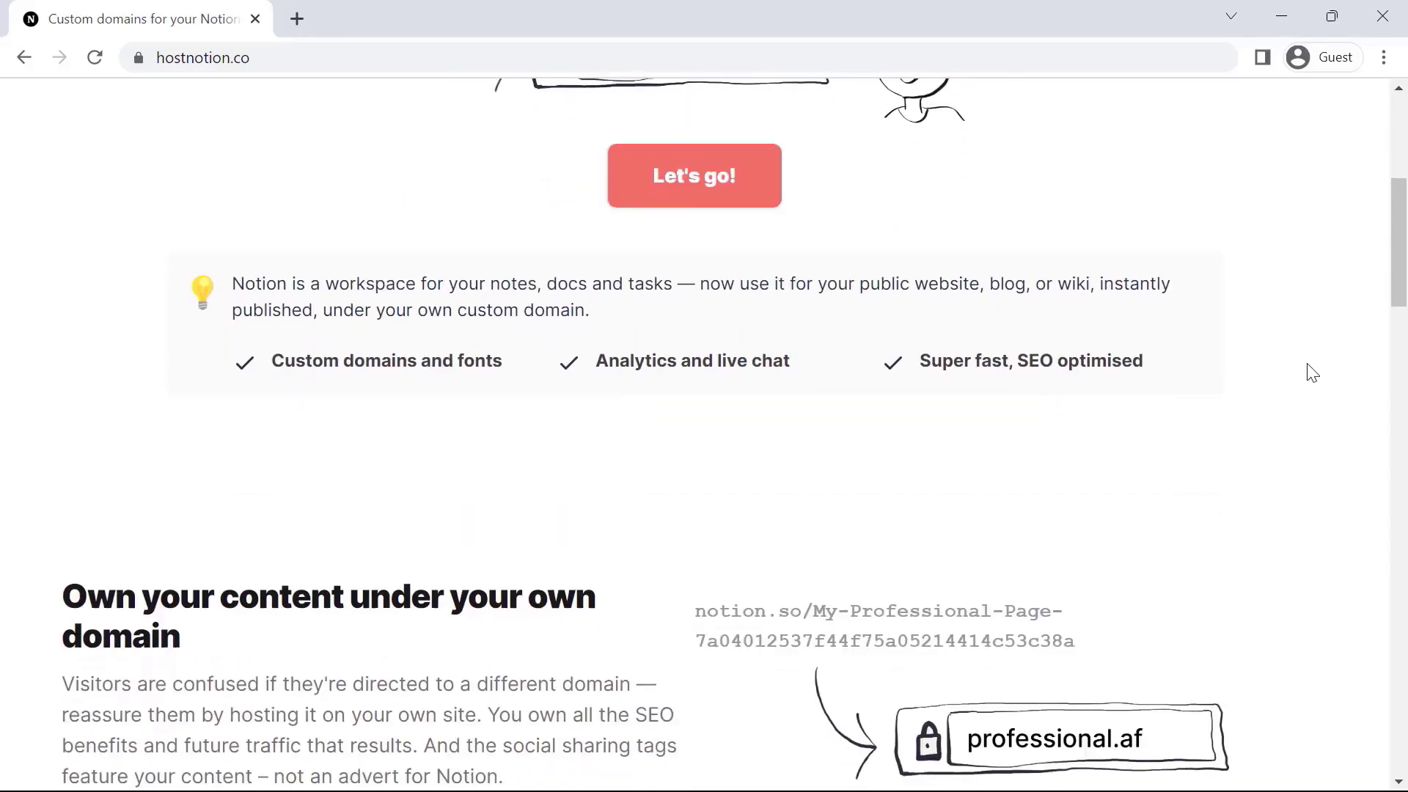
{"action": "scroll", "coordinate": [1311, 373], "scroll_direction": "down", "scroll_amount": 1}
{"action": "scroll", "coordinate": [1311, 372], "scroll_direction": "down", "scroll_amount": 1}
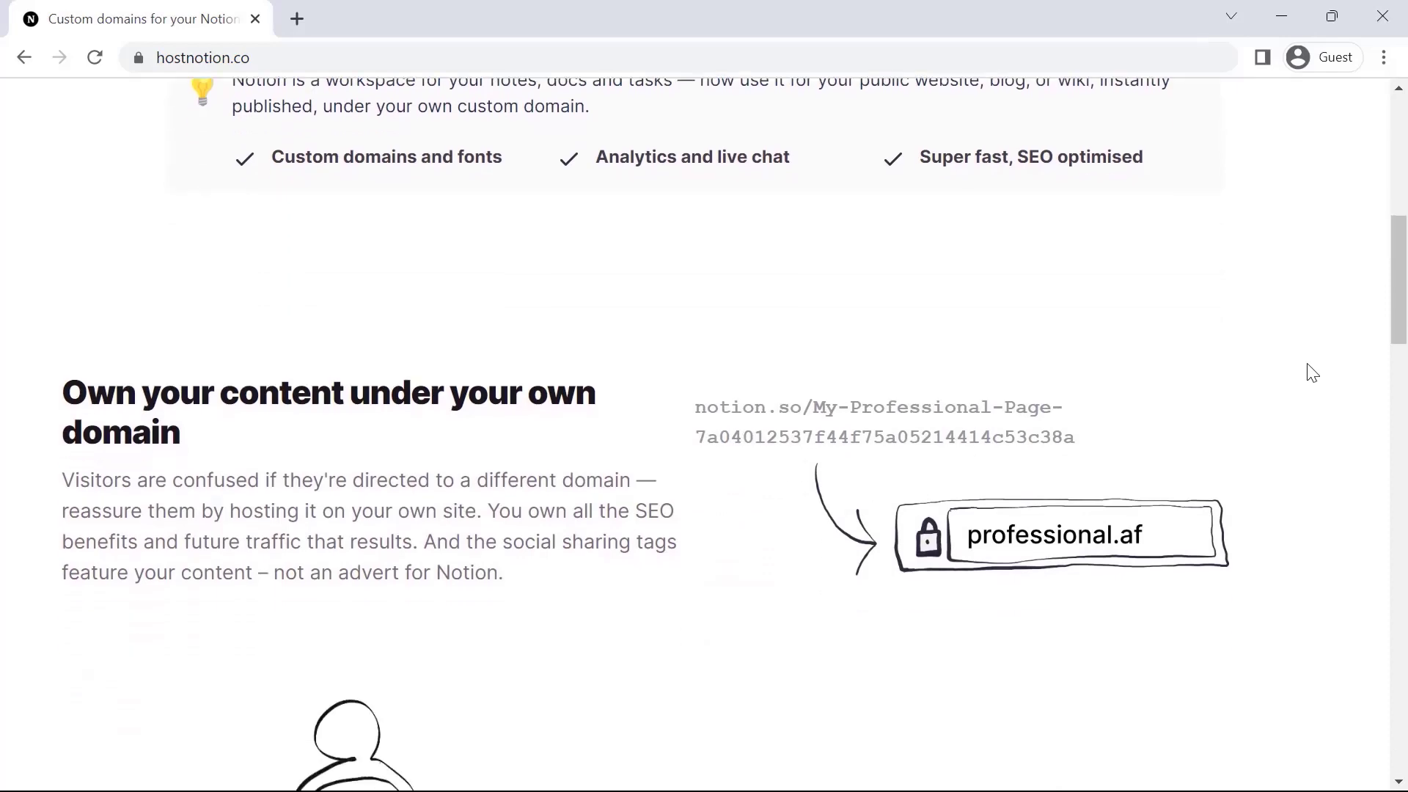
{"action": "scroll", "coordinate": [1311, 373], "scroll_direction": "down", "scroll_amount": 2}
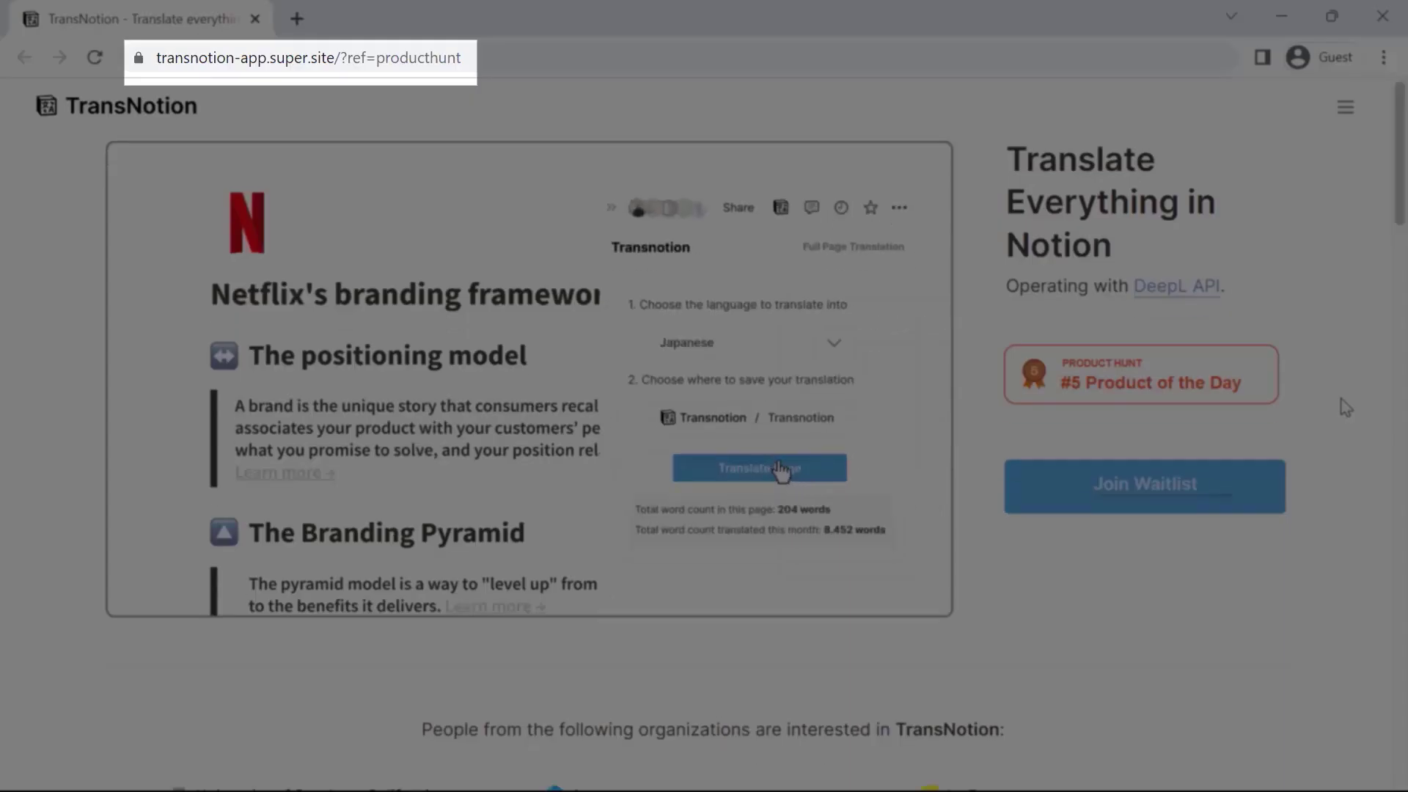
{"action": "scroll", "coordinate": [1344, 406], "scroll_direction": "down", "scroll_amount": 3}
{"action": "scroll", "coordinate": [1344, 407], "scroll_direction": "down", "scroll_amount": 1}
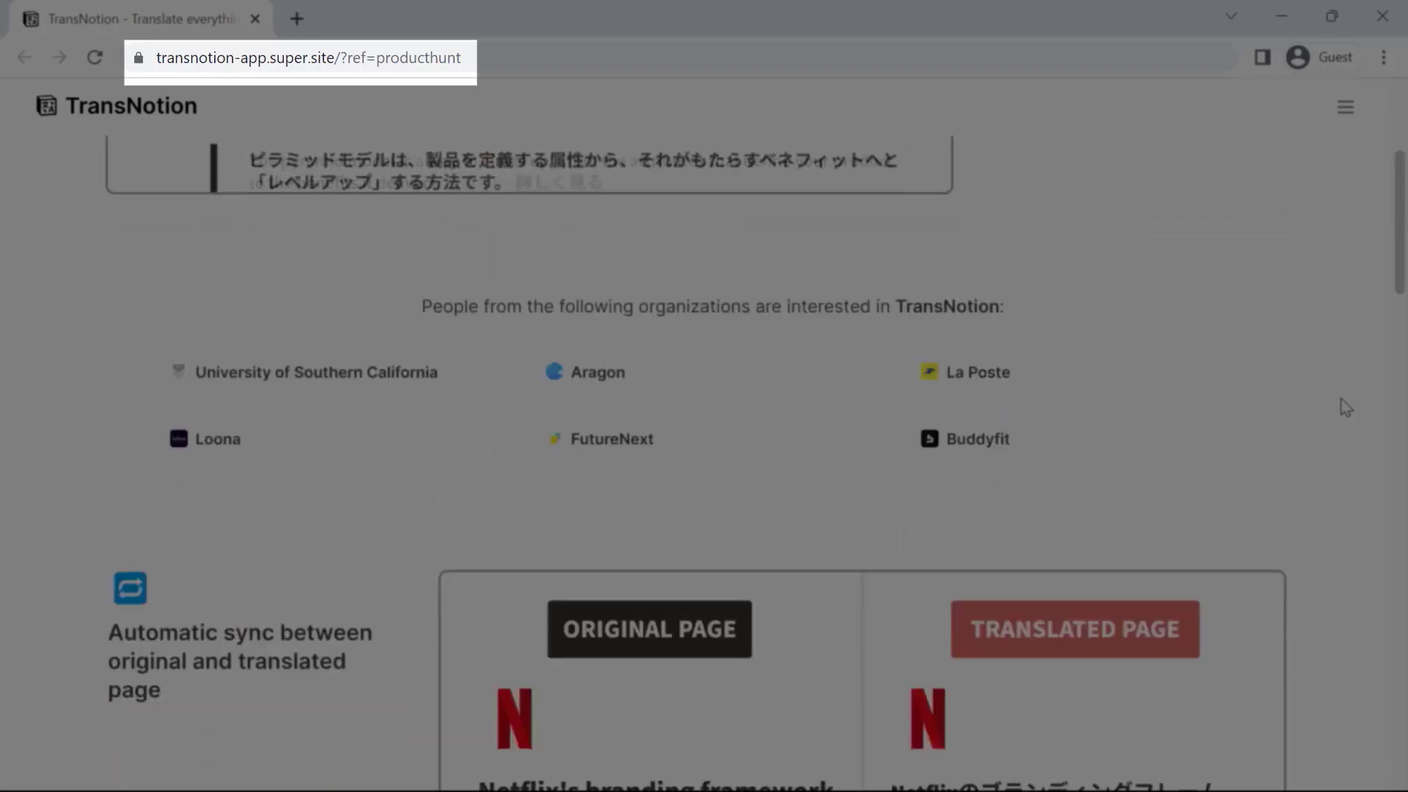
{"action": "scroll", "coordinate": [1344, 407], "scroll_direction": "down", "scroll_amount": 1}
{"action": "scroll", "coordinate": [1344, 408], "scroll_direction": "down", "scroll_amount": 2}
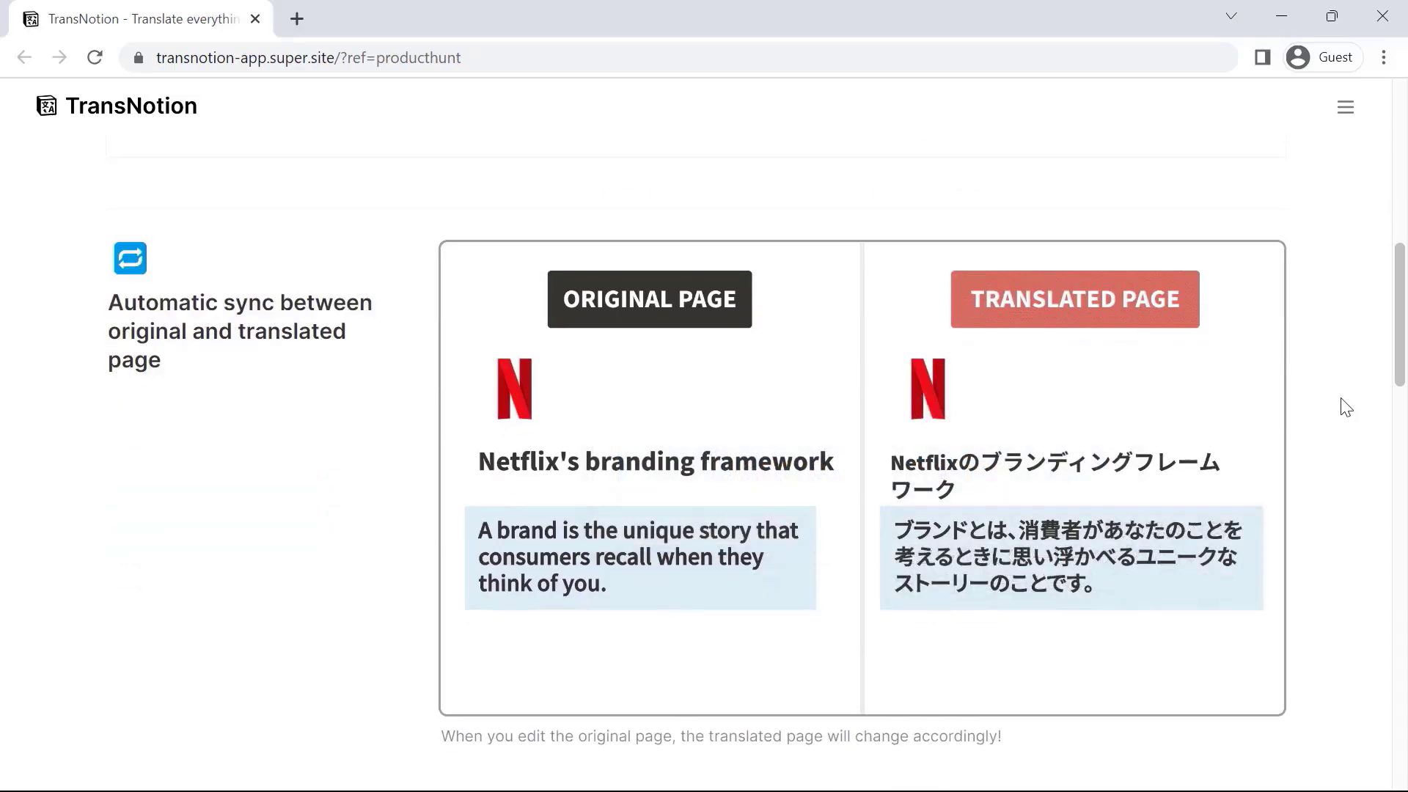
{"action": "scroll", "coordinate": [1343, 408], "scroll_direction": "down", "scroll_amount": 1}
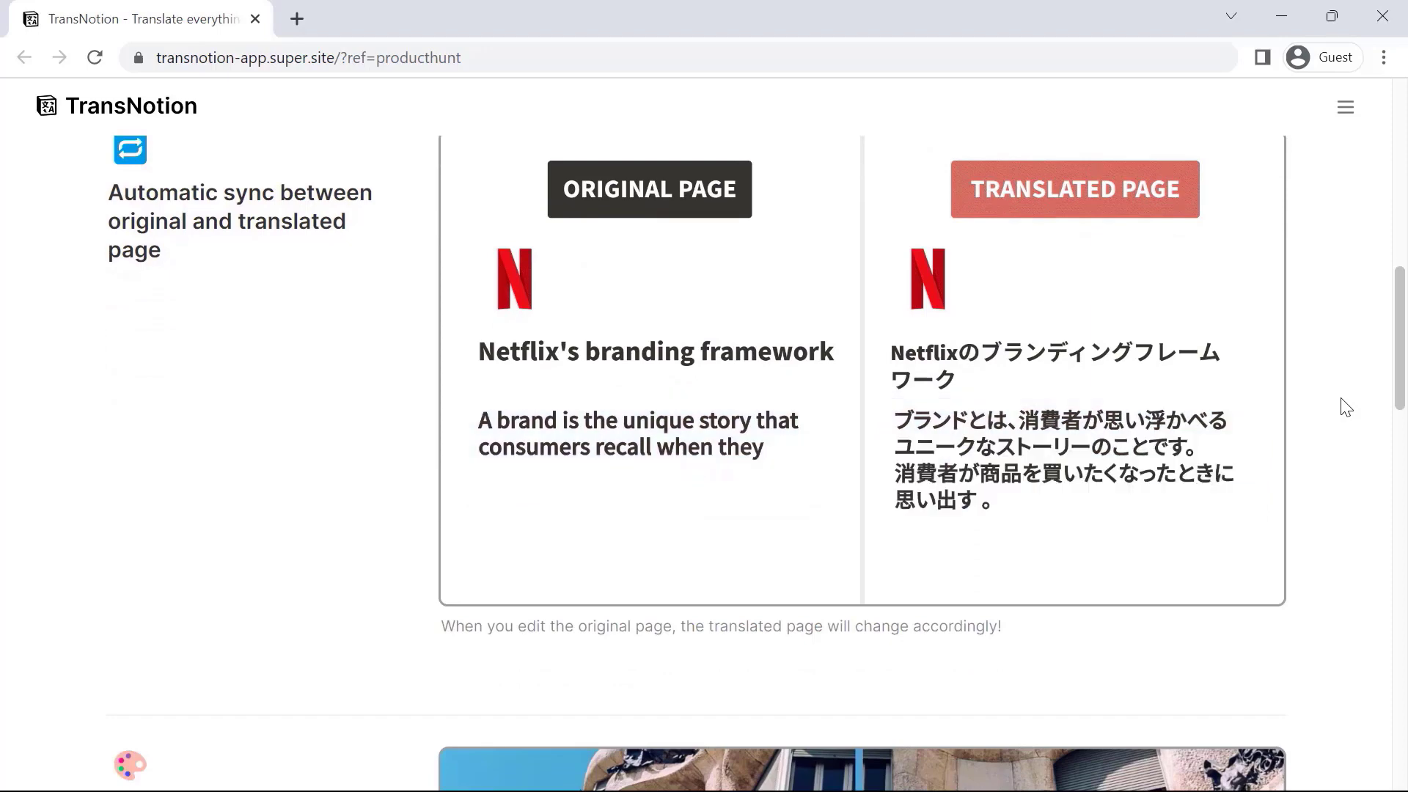
{"action": "scroll", "coordinate": [1343, 407], "scroll_direction": "down", "scroll_amount": 1}
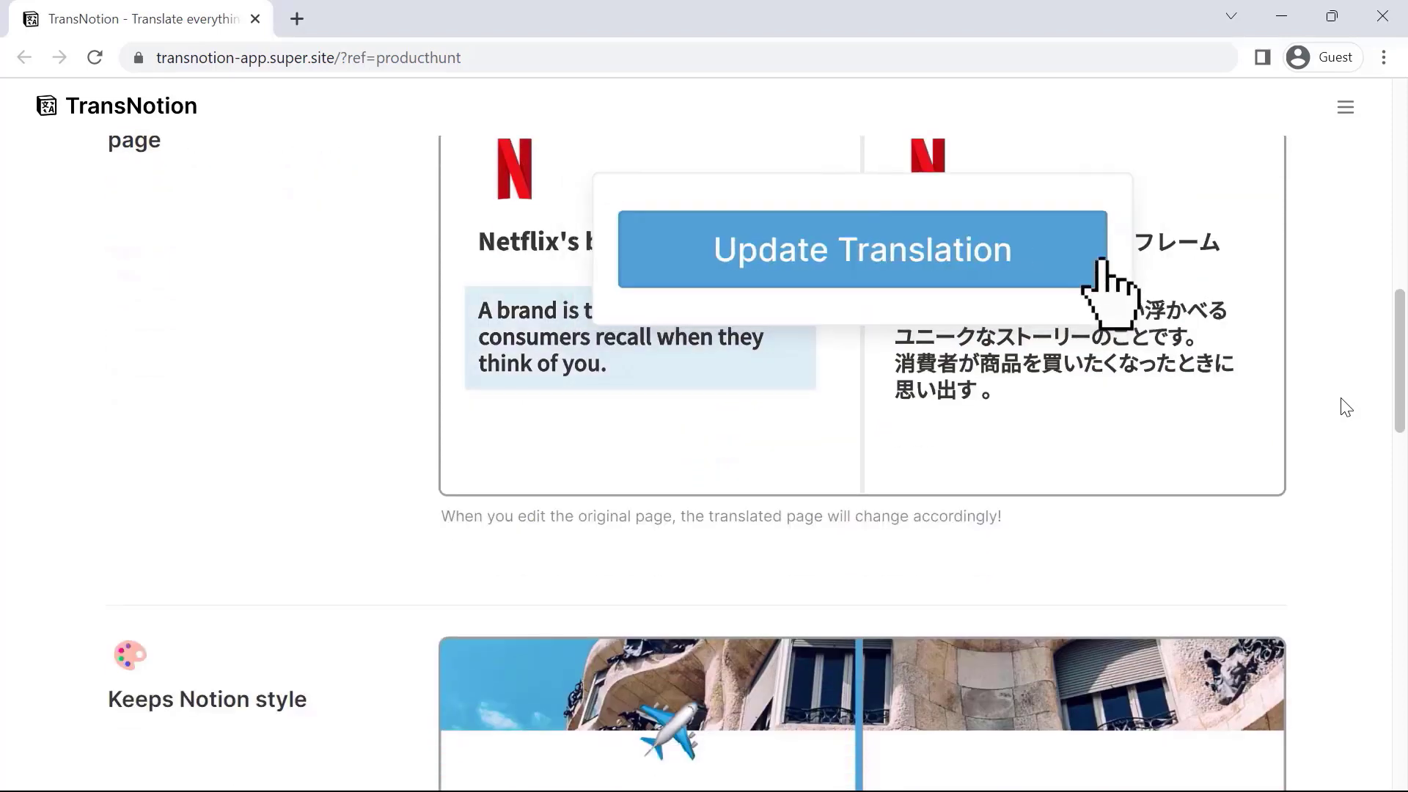
{"action": "scroll", "coordinate": [1343, 407], "scroll_direction": "down", "scroll_amount": 1}
{"action": "scroll", "coordinate": [1343, 407], "scroll_direction": "down", "scroll_amount": 1}
{"action": "scroll", "coordinate": [1345, 408], "scroll_direction": "down", "scroll_amount": 4}
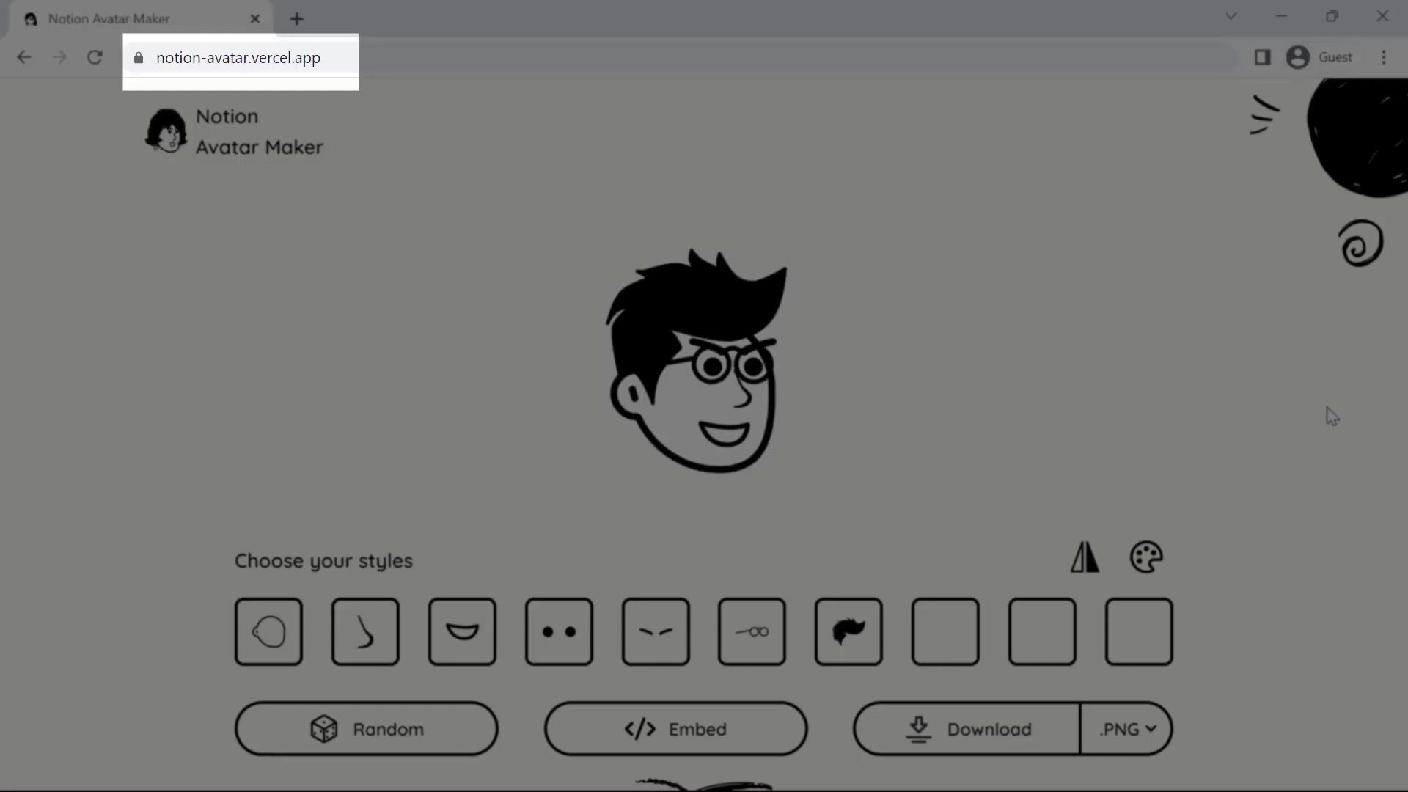
{"action": "scroll", "coordinate": [1331, 418], "scroll_direction": "down", "scroll_amount": 1}
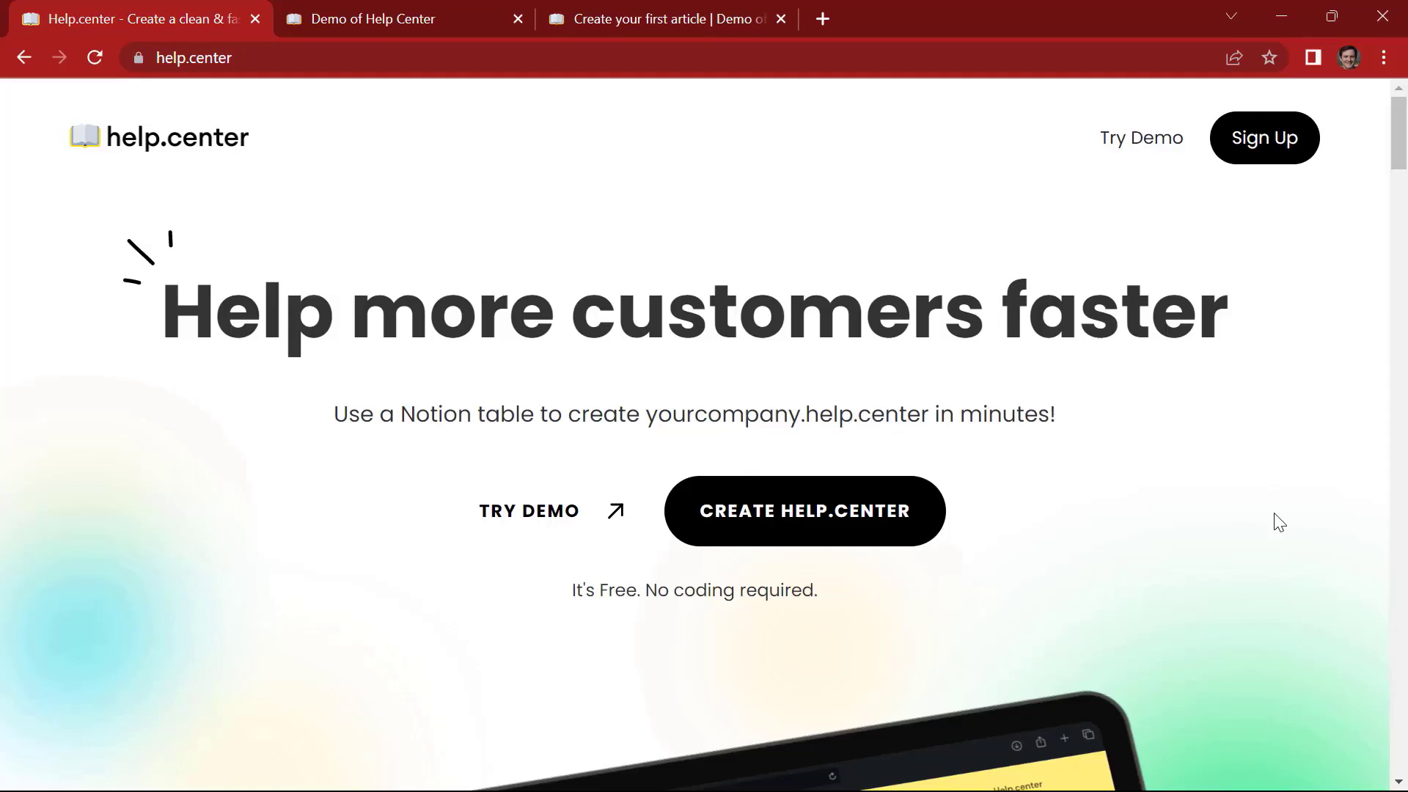
{"action": "scroll", "coordinate": [1276, 521], "scroll_direction": "down", "scroll_amount": 1}
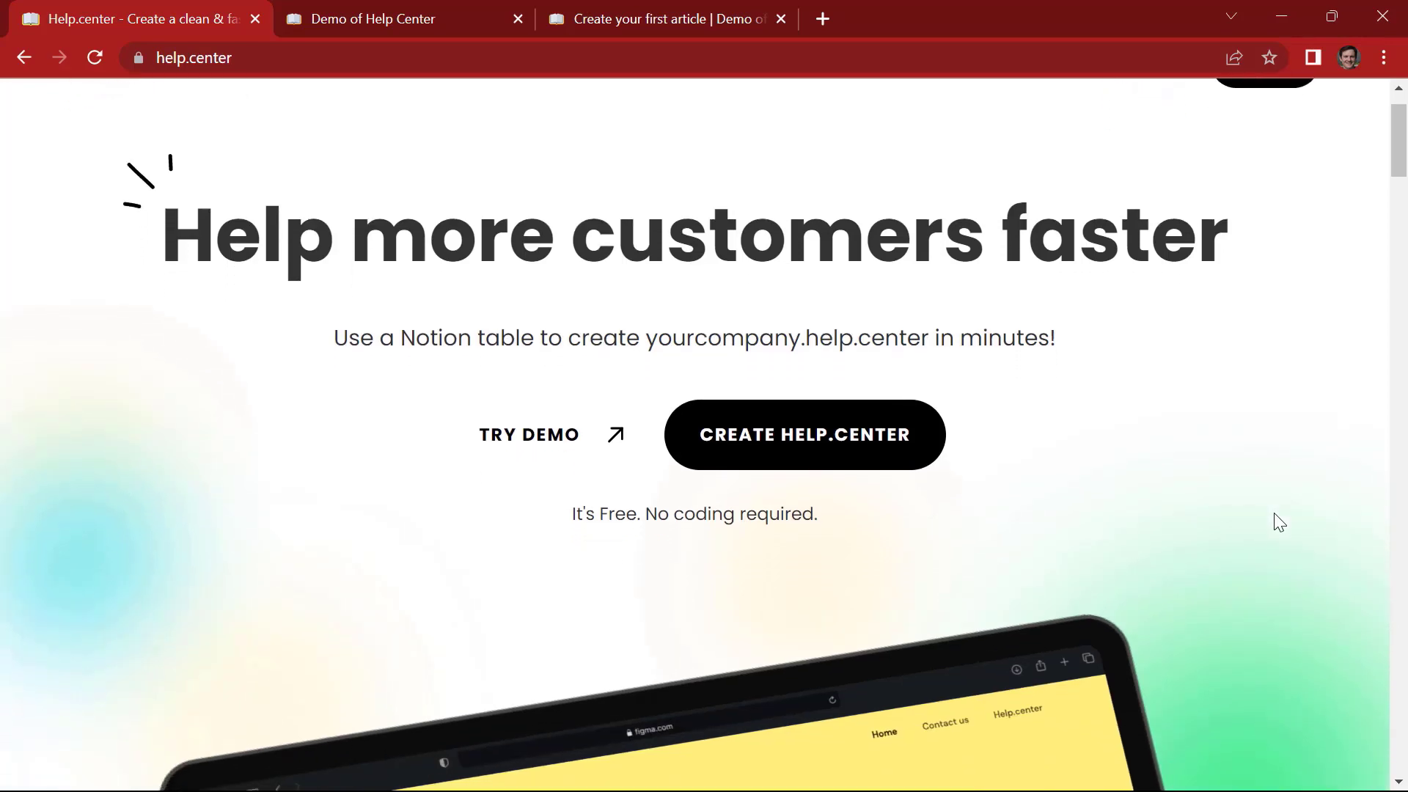
{"action": "scroll", "coordinate": [1276, 522], "scroll_direction": "down", "scroll_amount": 1}
{"action": "scroll", "coordinate": [1276, 521], "scroll_direction": "down", "scroll_amount": 1}
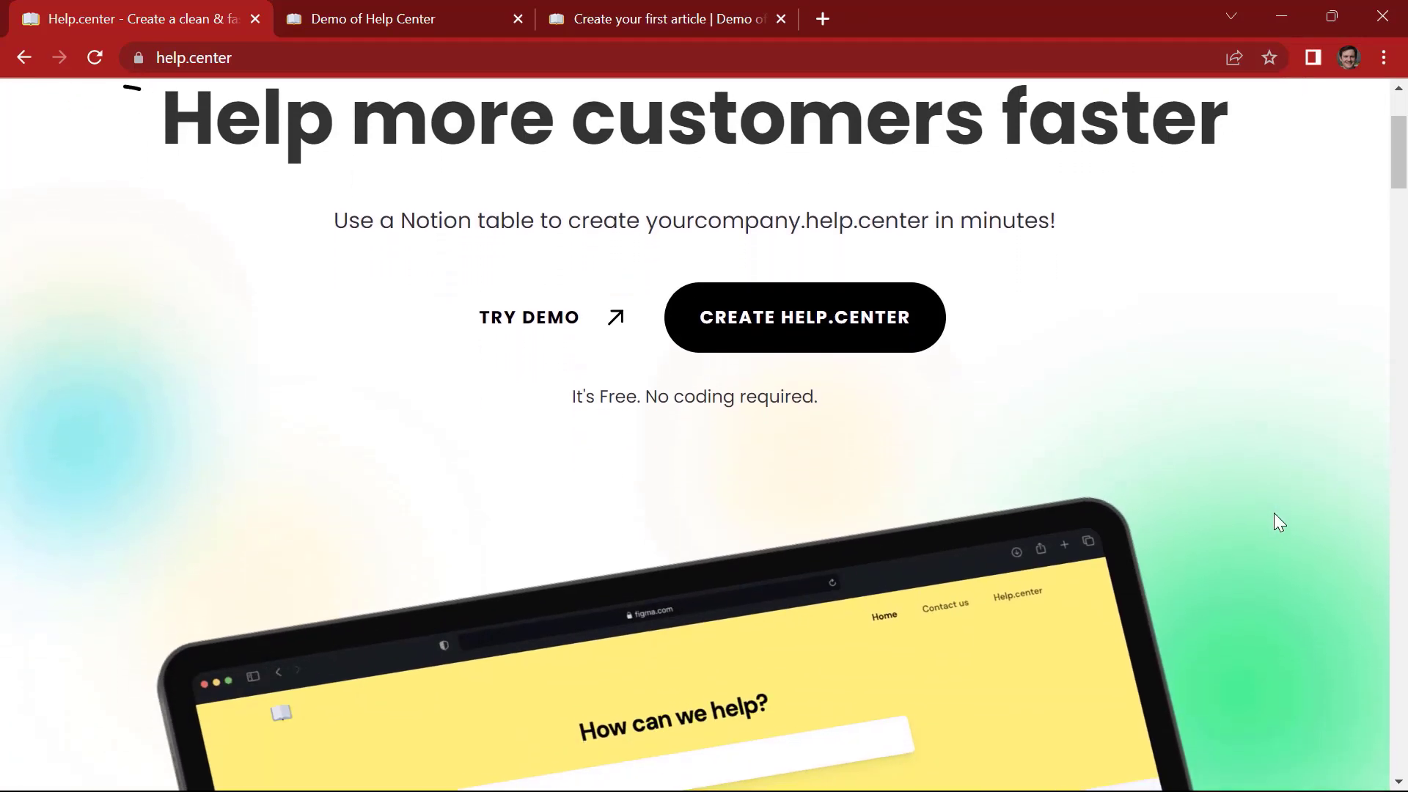
{"action": "scroll", "coordinate": [1274, 512], "scroll_direction": "down", "scroll_amount": 1}
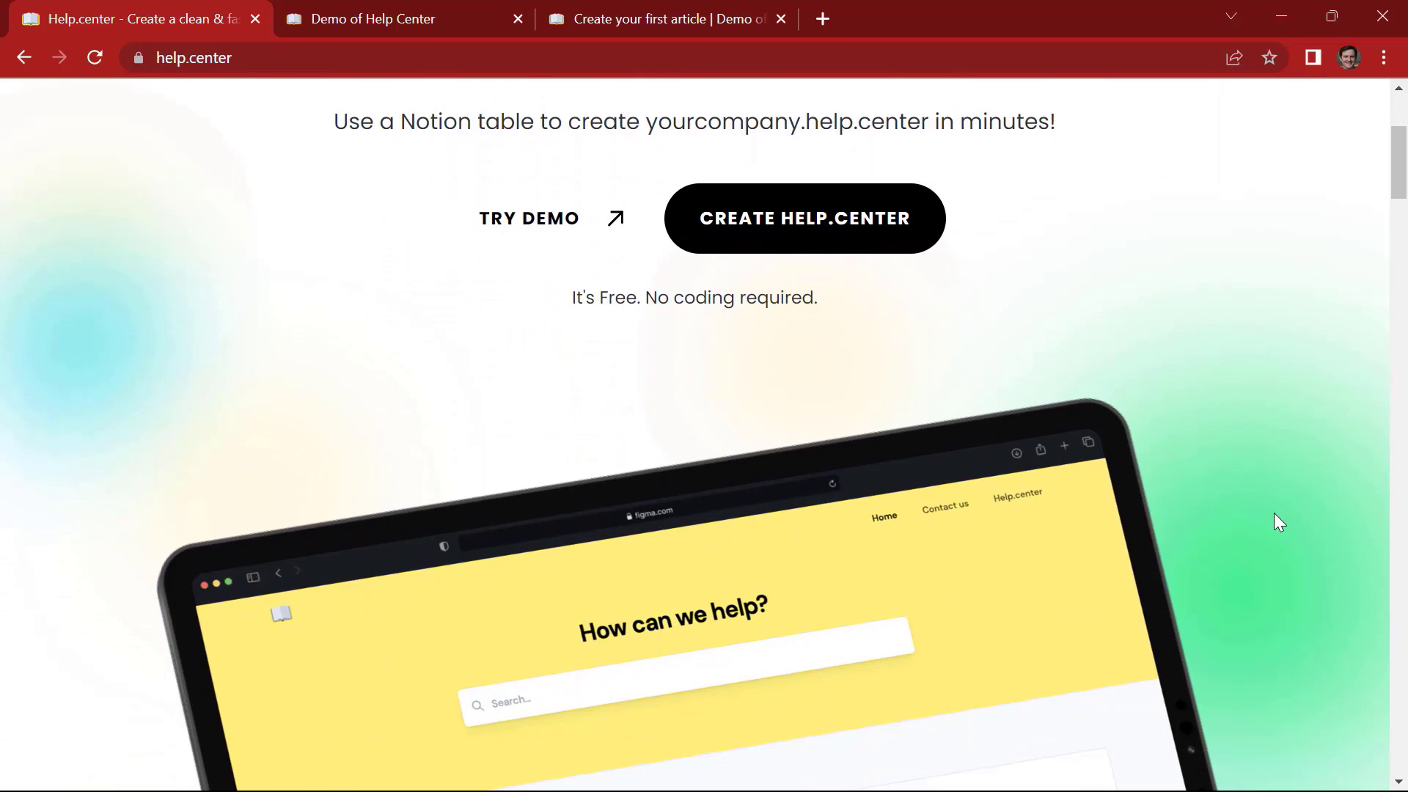
{"action": "scroll", "coordinate": [1277, 522], "scroll_direction": "down", "scroll_amount": 1}
{"action": "scroll", "coordinate": [1274, 513], "scroll_direction": "down", "scroll_amount": 1}
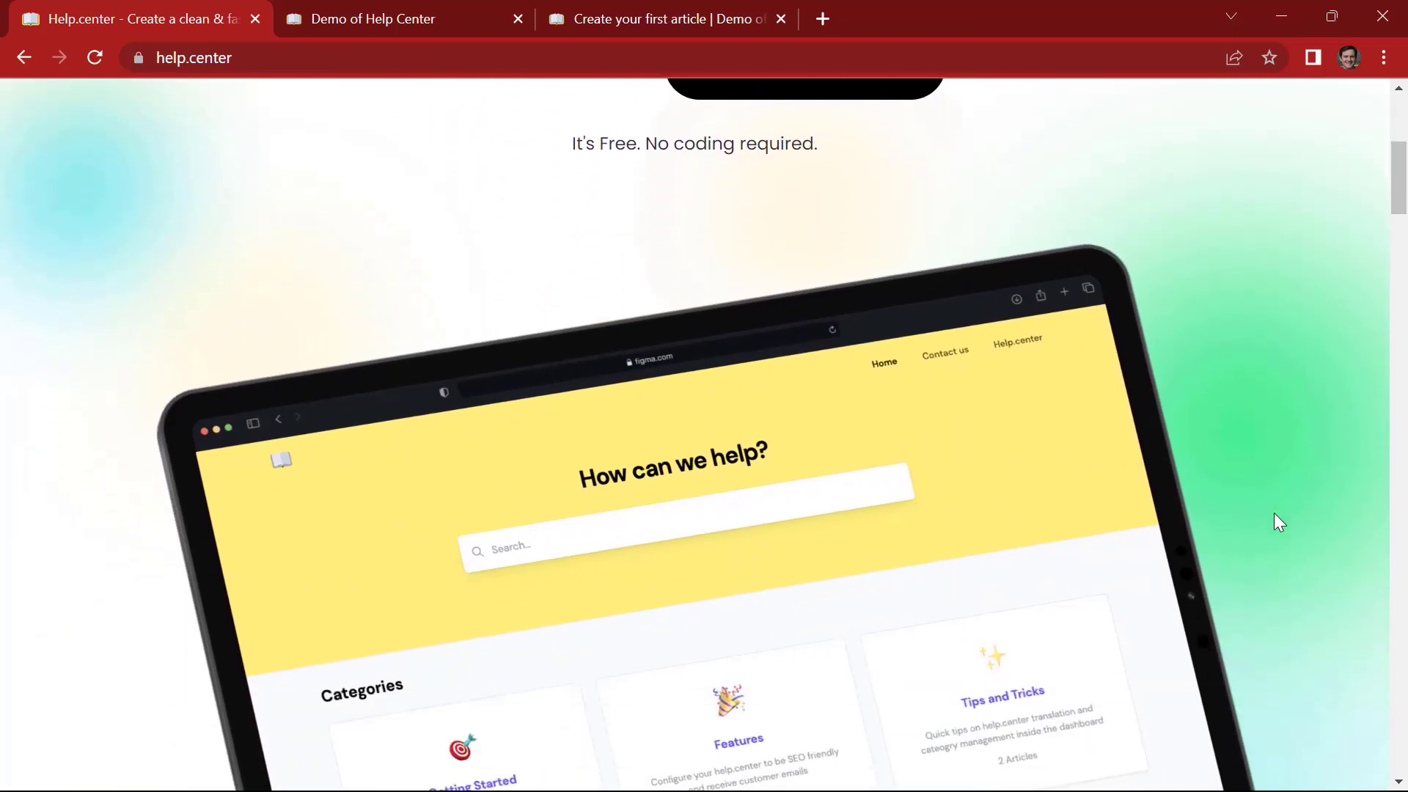
{"action": "scroll", "coordinate": [1274, 514], "scroll_direction": "down", "scroll_amount": 1}
{"action": "scroll", "coordinate": [1274, 513], "scroll_direction": "down", "scroll_amount": 1}
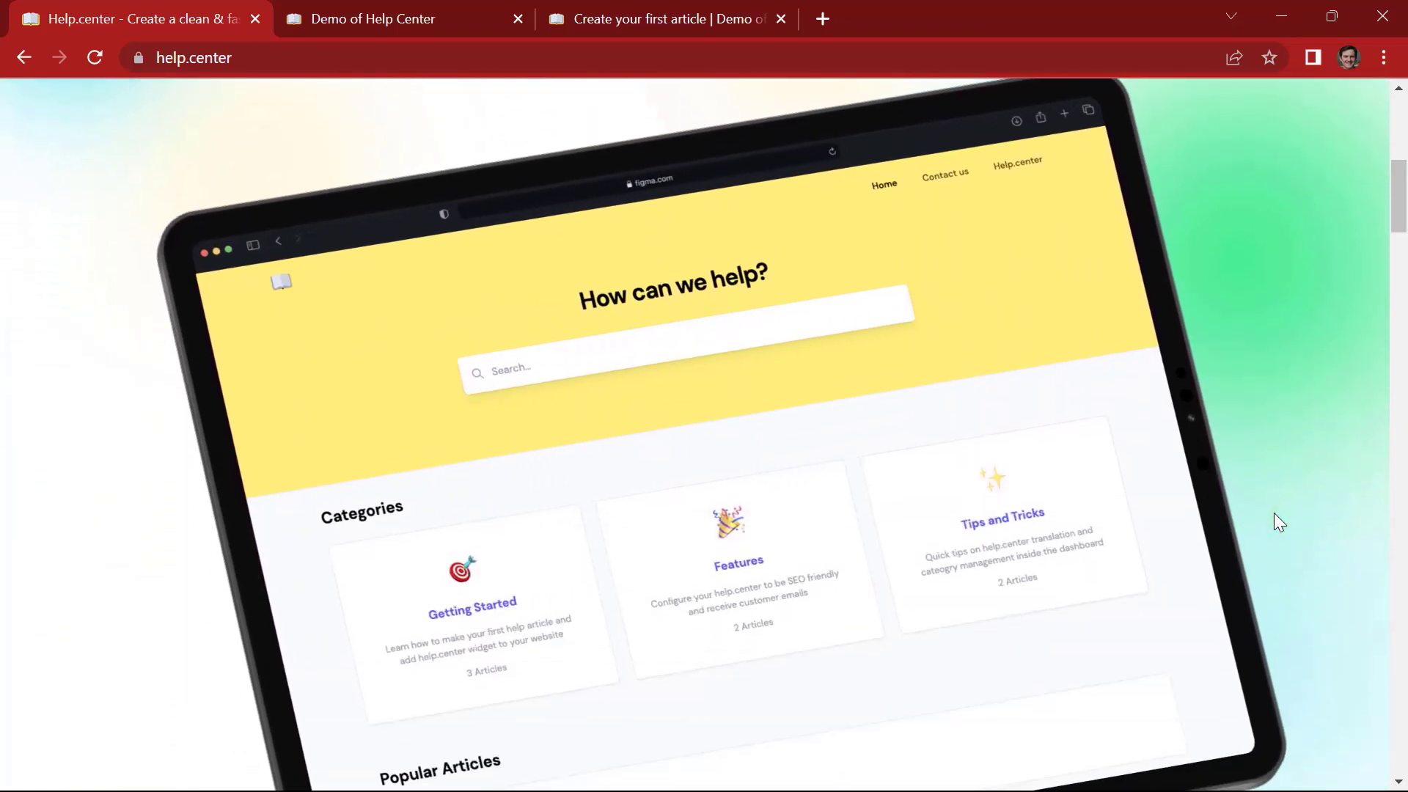
{"action": "scroll", "coordinate": [1273, 513], "scroll_direction": "down", "scroll_amount": 2}
{"action": "scroll", "coordinate": [1274, 513], "scroll_direction": "down", "scroll_amount": 1}
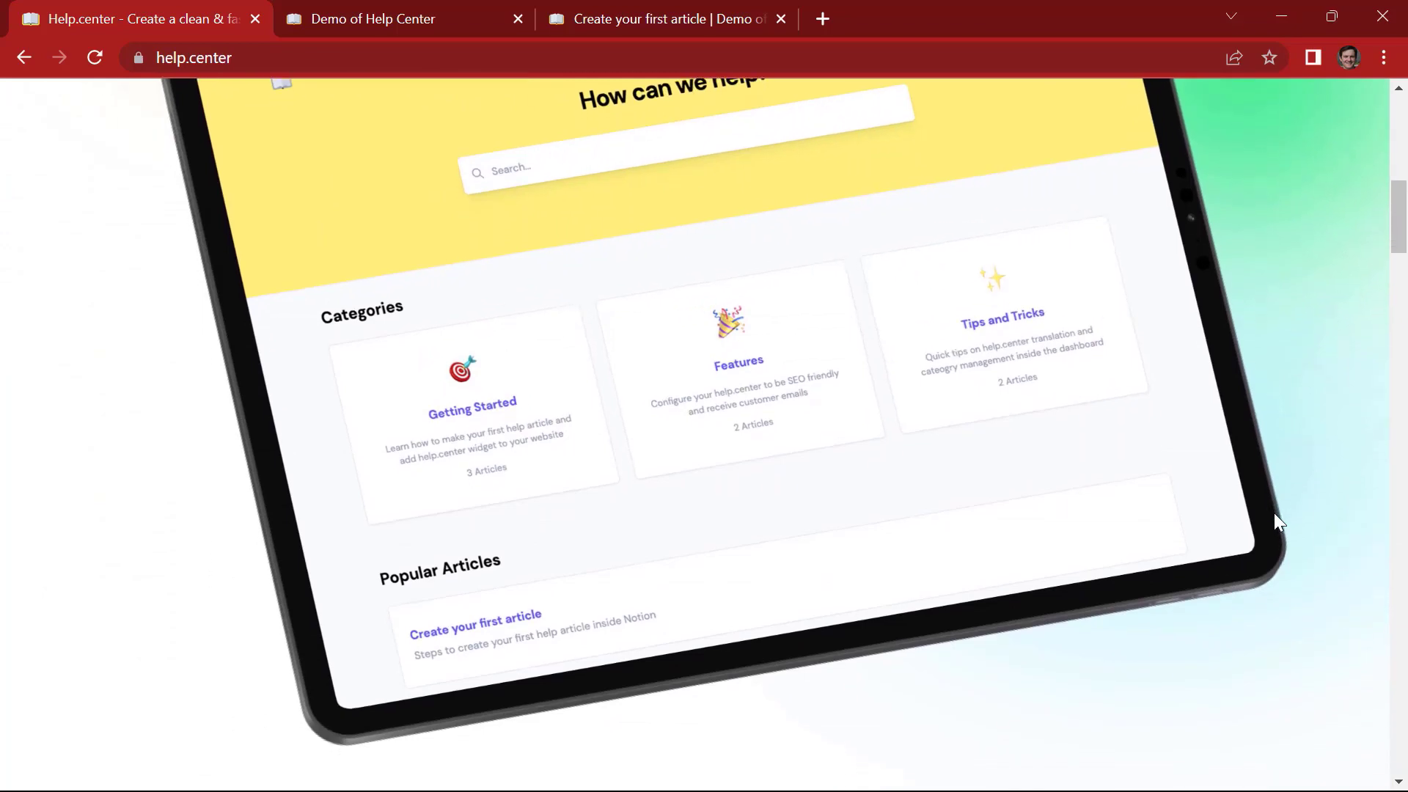
{"action": "scroll", "coordinate": [1273, 512], "scroll_direction": "down", "scroll_amount": 1}
{"action": "scroll", "coordinate": [1273, 512], "scroll_direction": "down", "scroll_amount": 1}
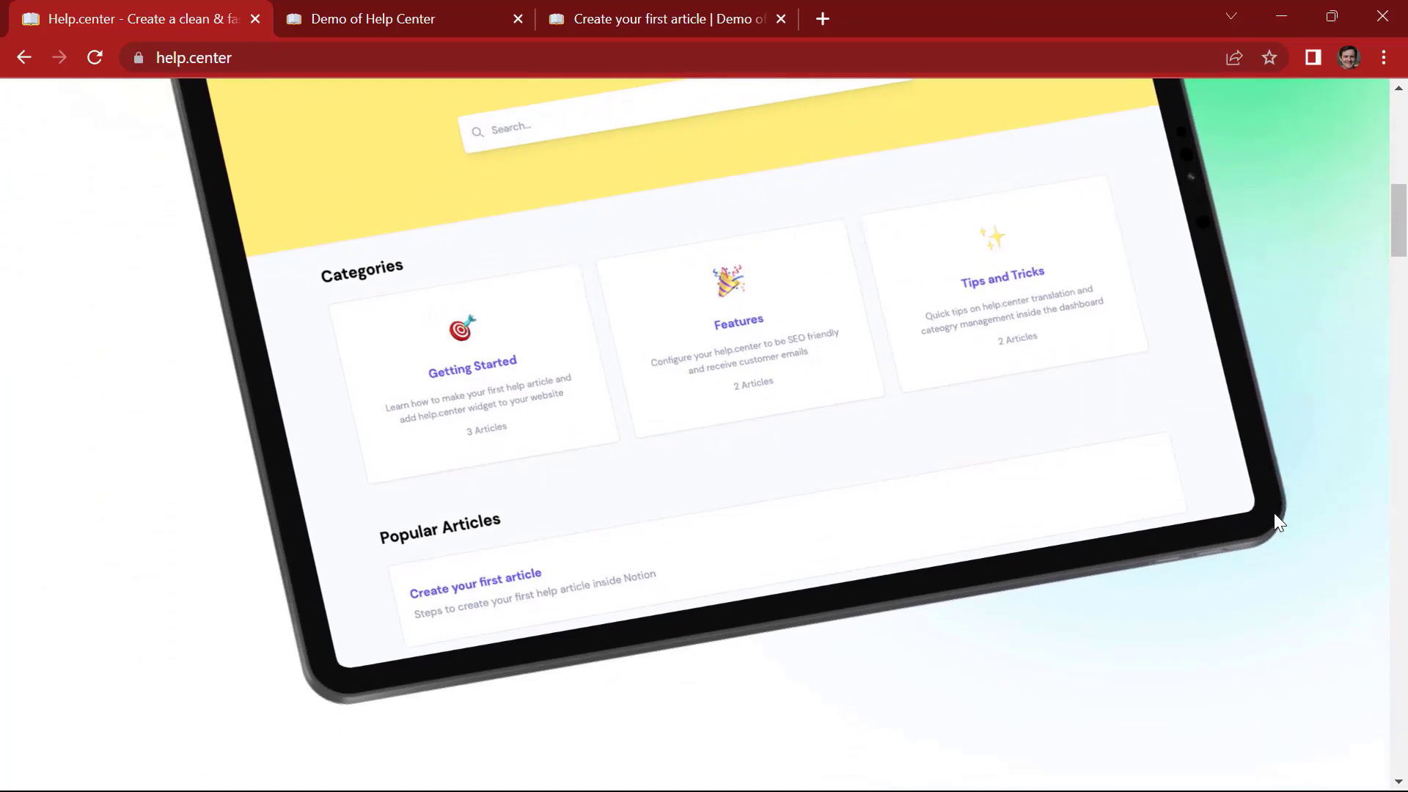
{"action": "scroll", "coordinate": [1274, 512], "scroll_direction": "down", "scroll_amount": 1}
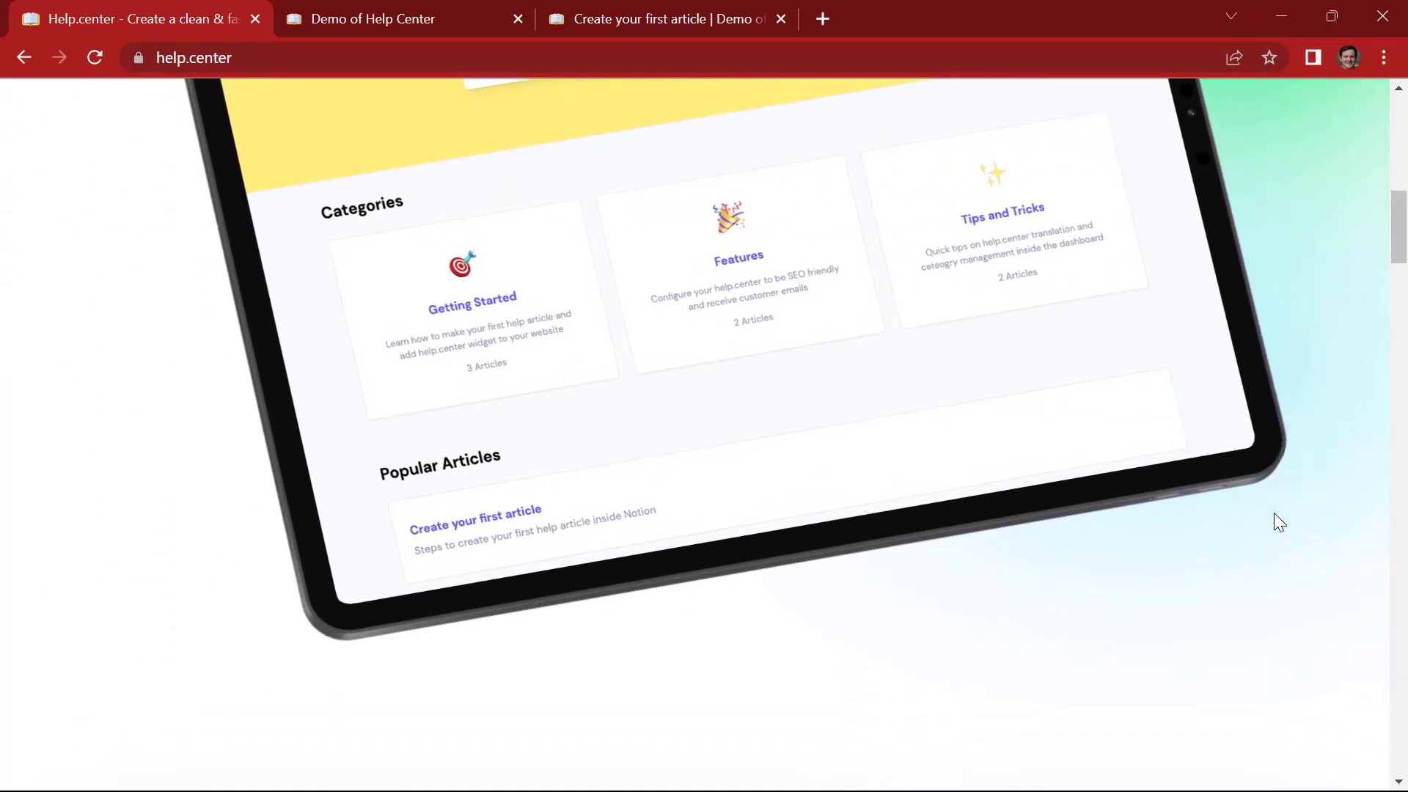
{"action": "scroll", "coordinate": [1274, 514], "scroll_direction": "down", "scroll_amount": 1}
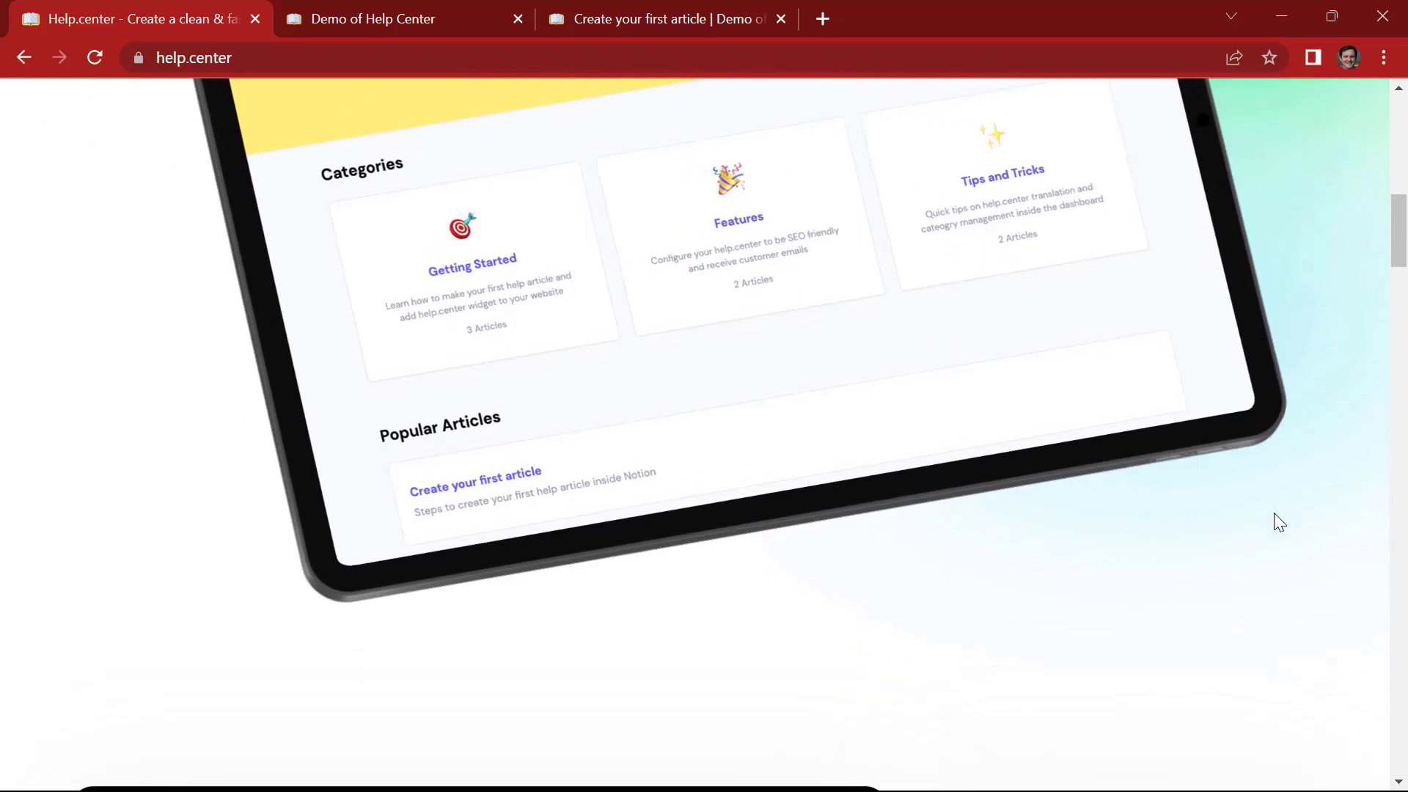
{"action": "scroll", "coordinate": [1274, 513], "scroll_direction": "down", "scroll_amount": 1}
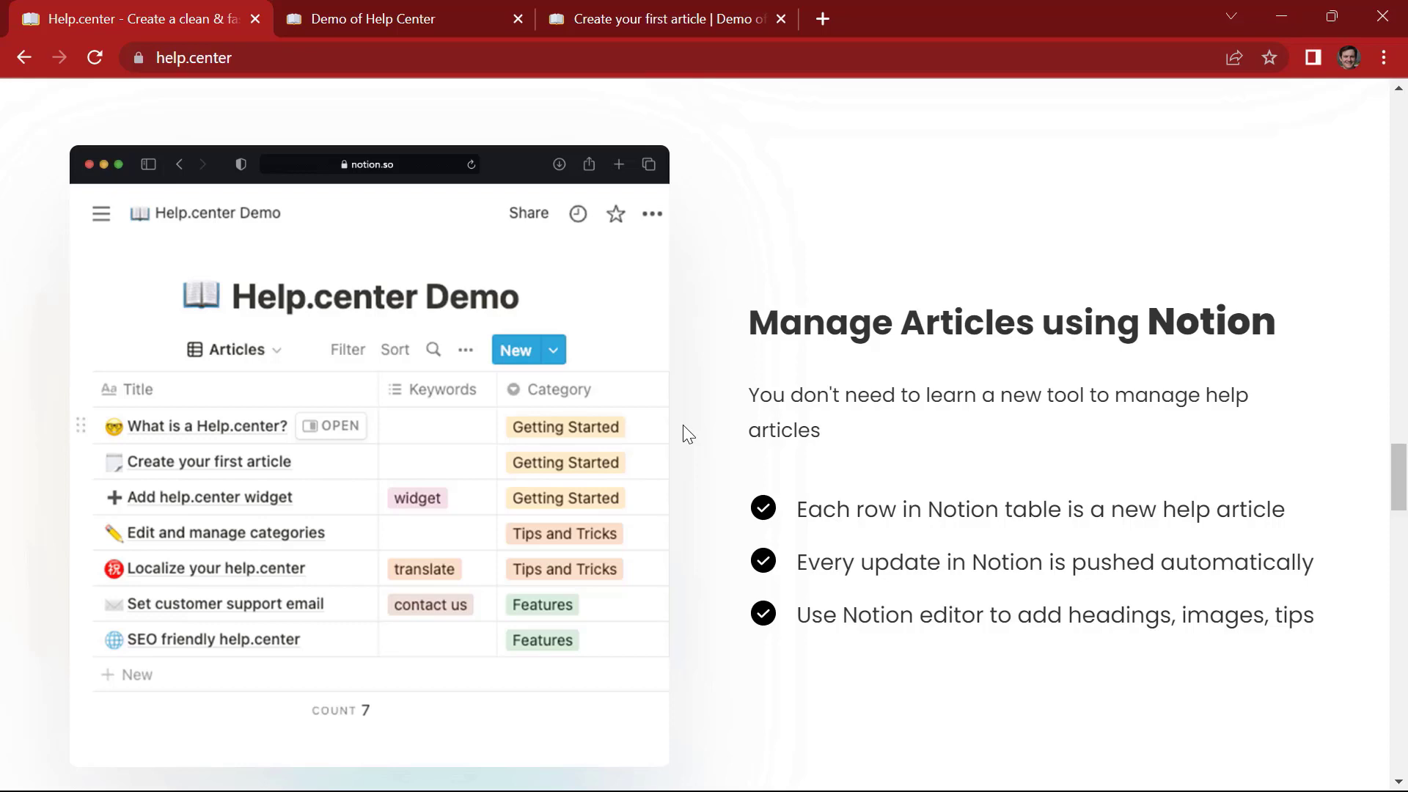
{"action": "scroll", "coordinate": [684, 432], "scroll_direction": "down", "scroll_amount": 5}
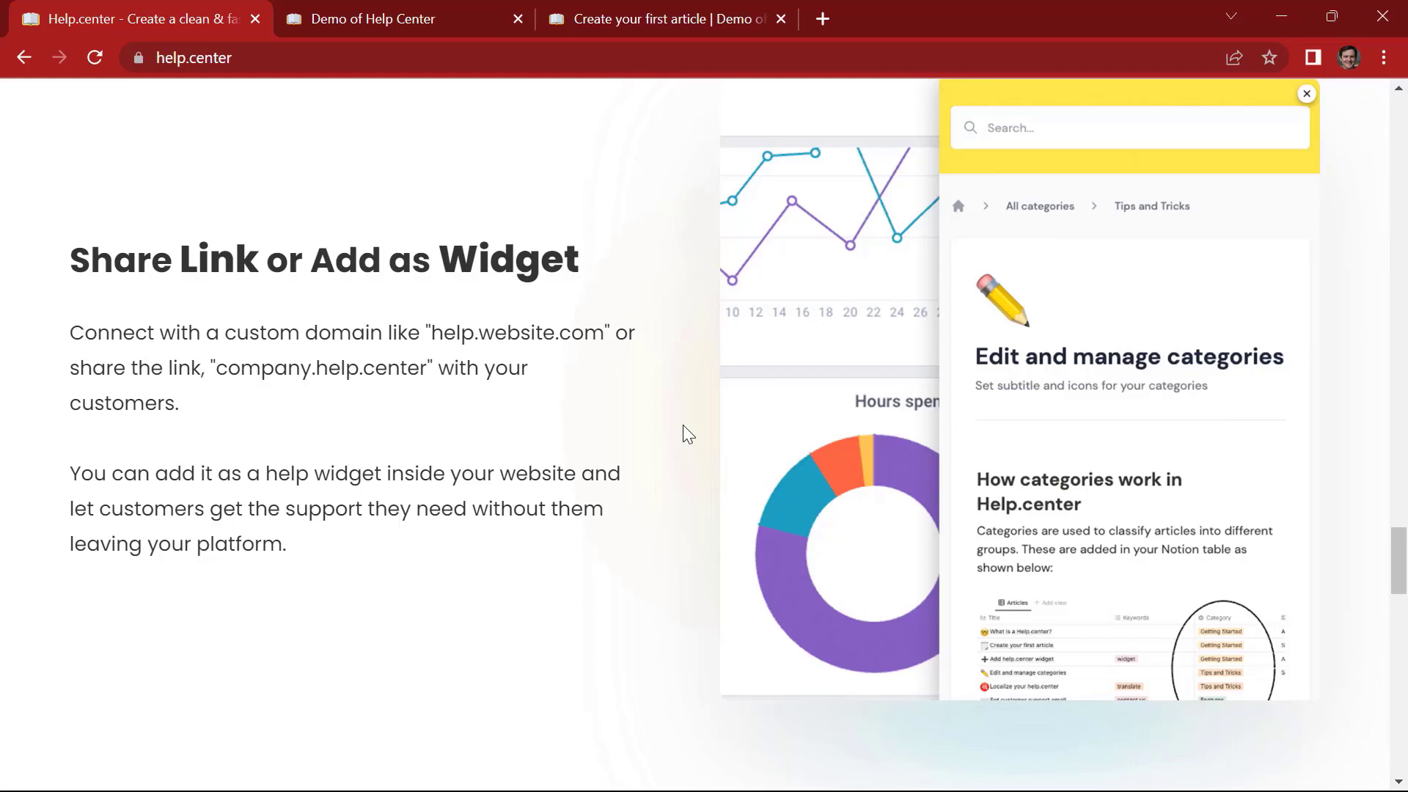
{"action": "scroll", "coordinate": [569, 682], "scroll_direction": "down", "scroll_amount": 5}
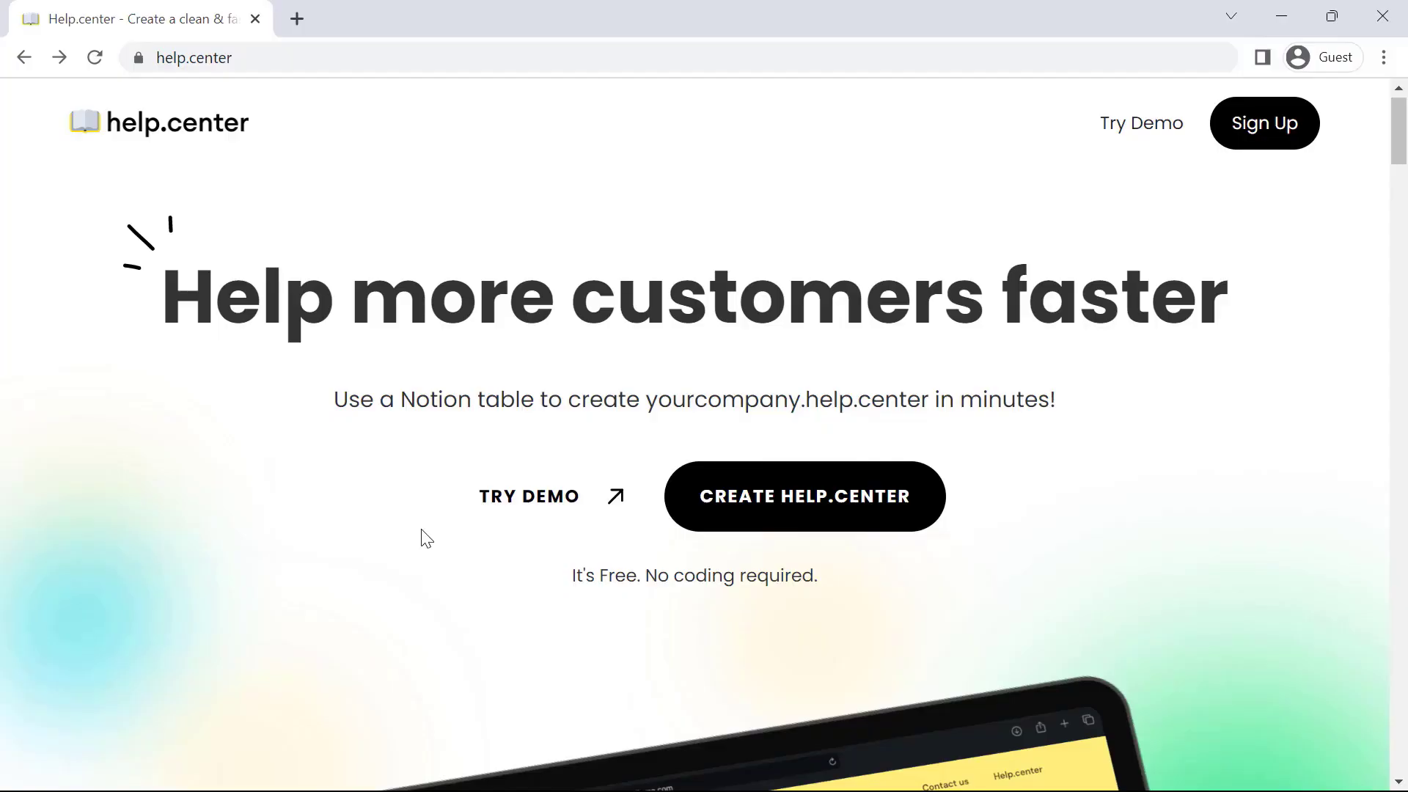
Step: Browse the demo help center and open 'Create your first article' from a 'first arti' search
{"action": "left_click", "coordinate": [529, 495]}
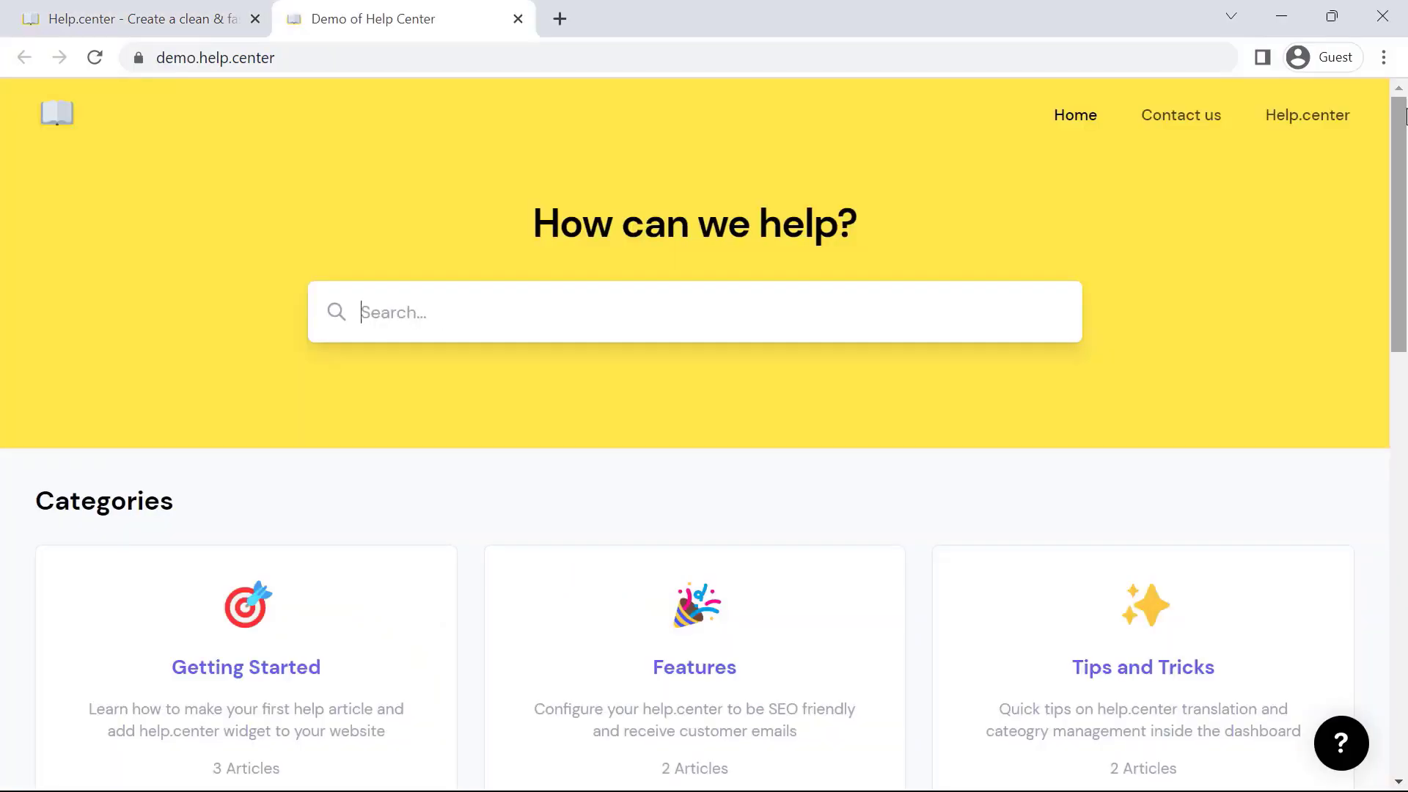
{"action": "left_click", "coordinate": [1405, 118]}
{"action": "left_click_drag", "start_coordinate": [1404, 117], "coordinate": [1405, 217]}
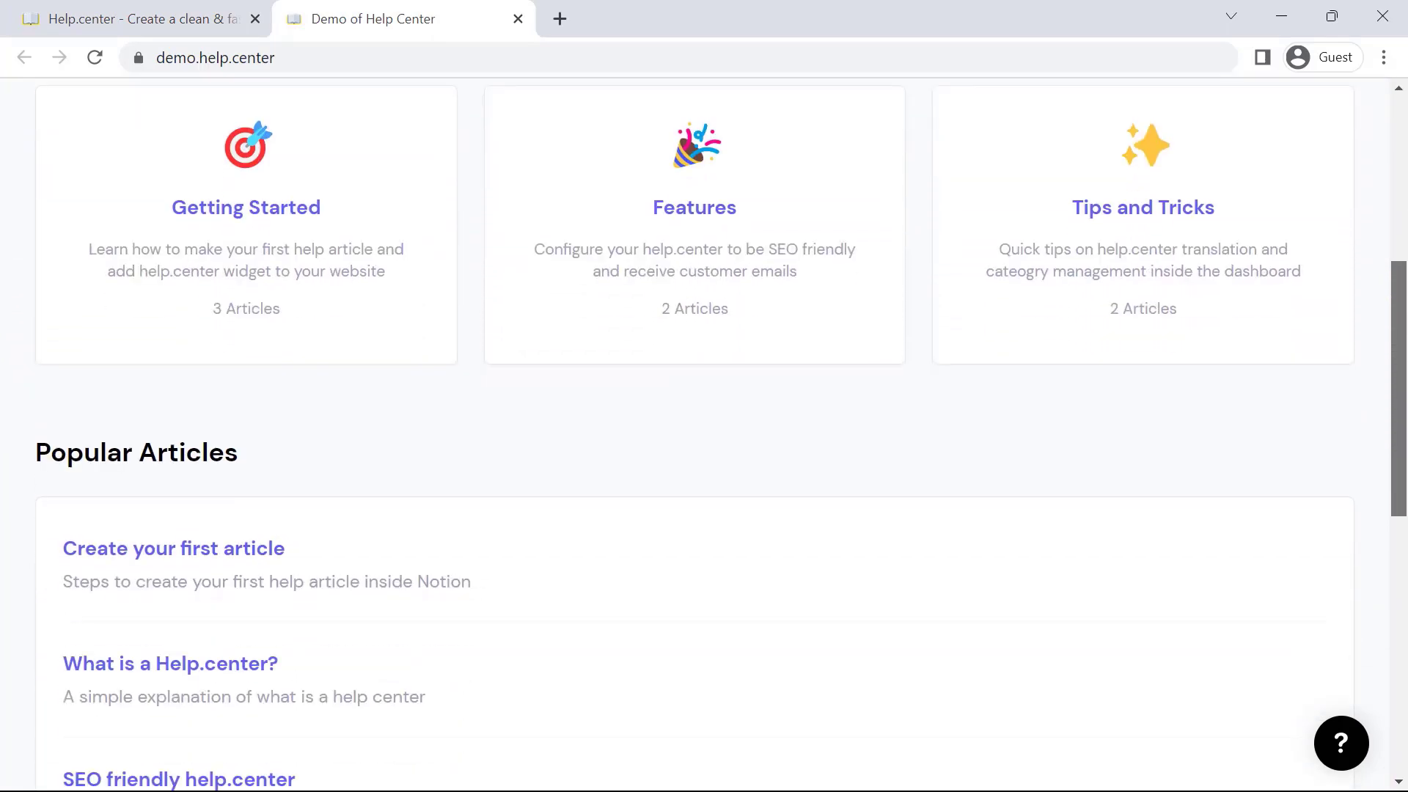
{"action": "left_click_drag", "start_coordinate": [1405, 217], "coordinate": [1404, 467]}
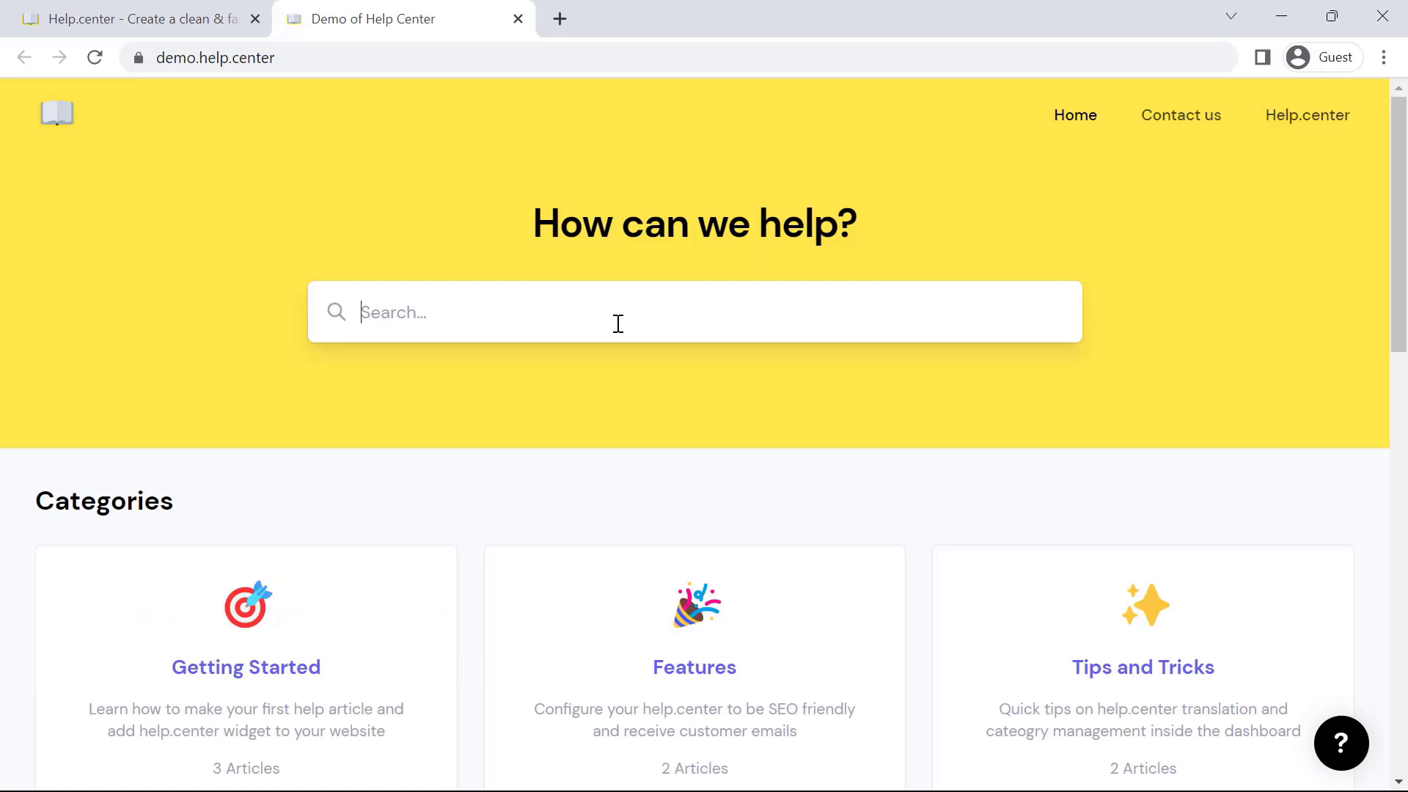
{"action": "type", "text": "first a"}
{"action": "type", "text": "rti"}
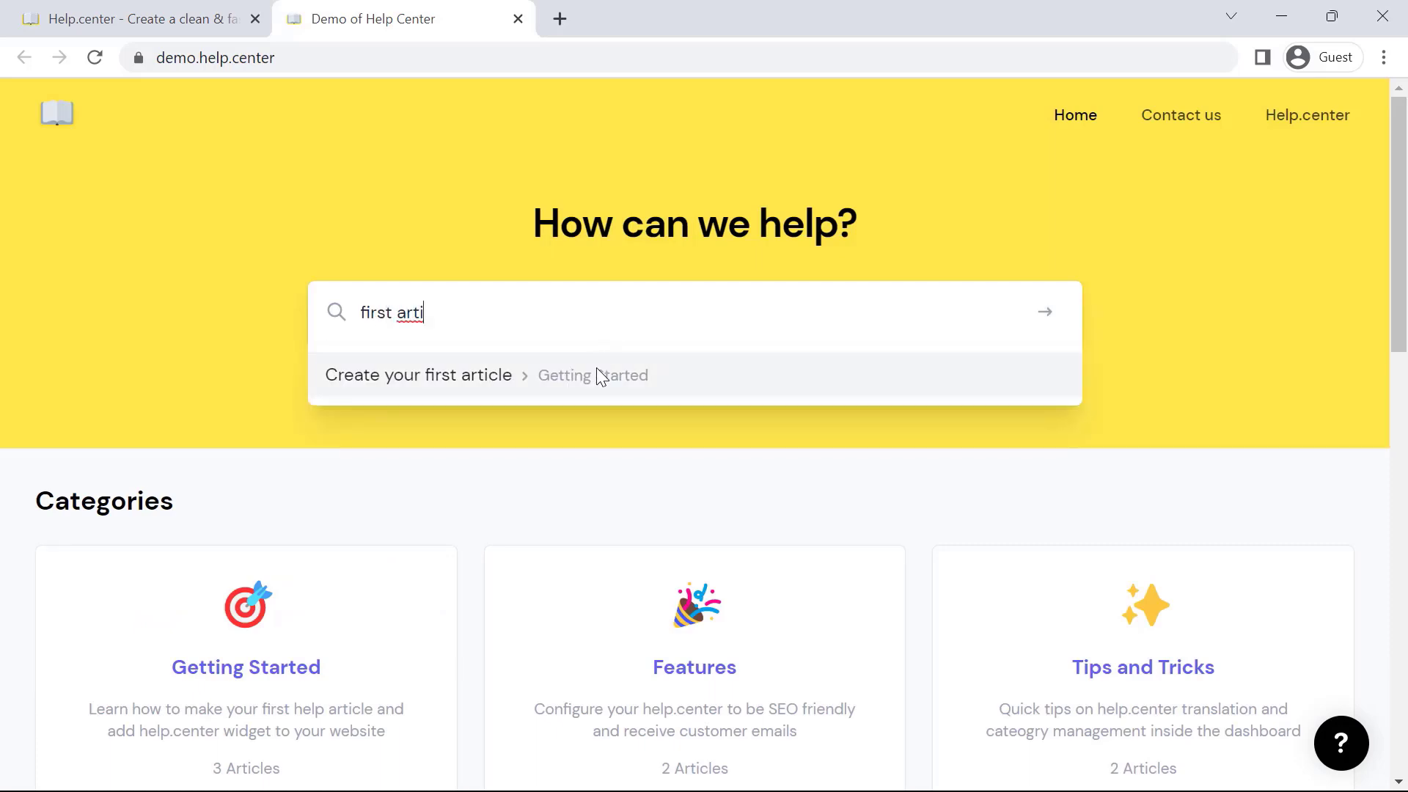
{"action": "left_click", "coordinate": [587, 375]}
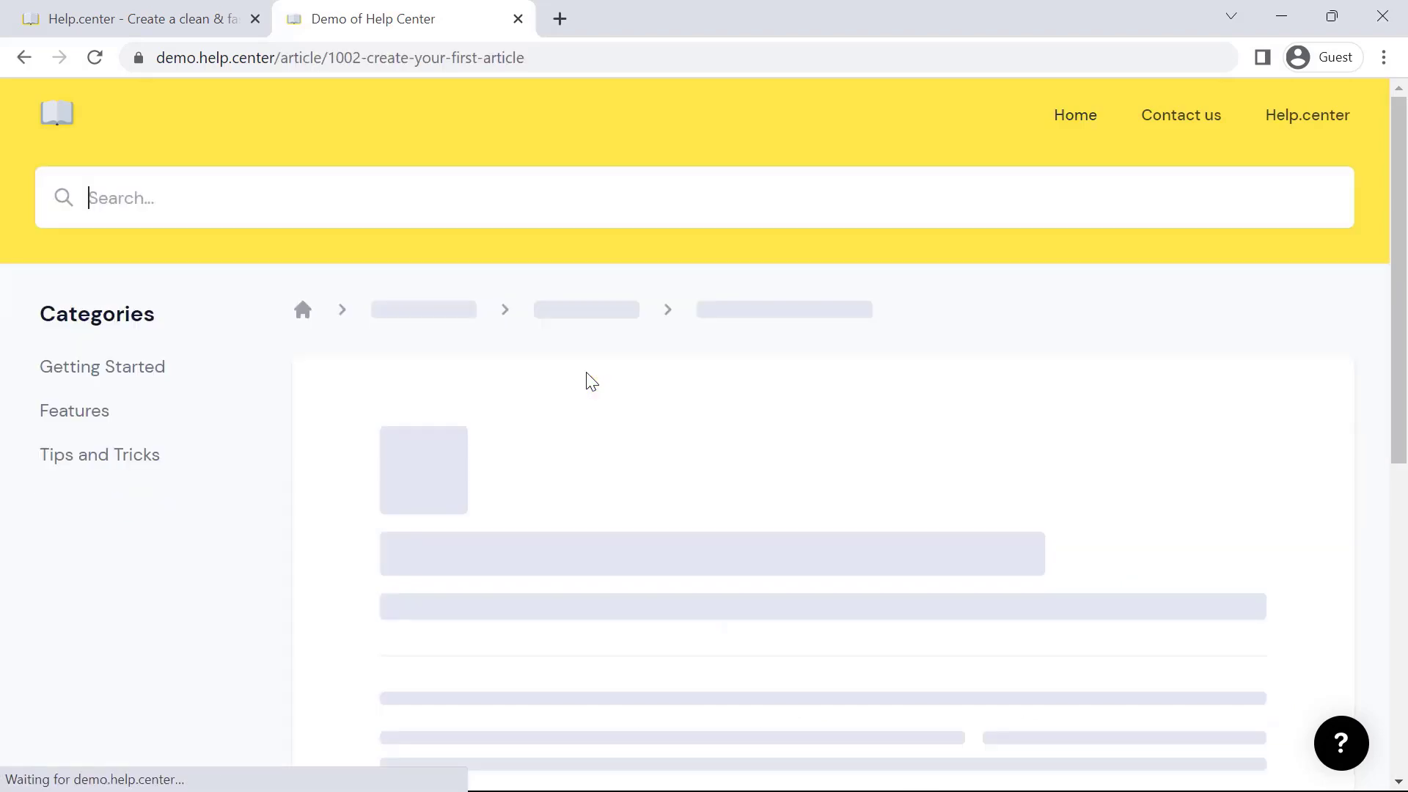
{"action": "scroll", "coordinate": [1072, 743], "scroll_direction": "down", "scroll_amount": 3}
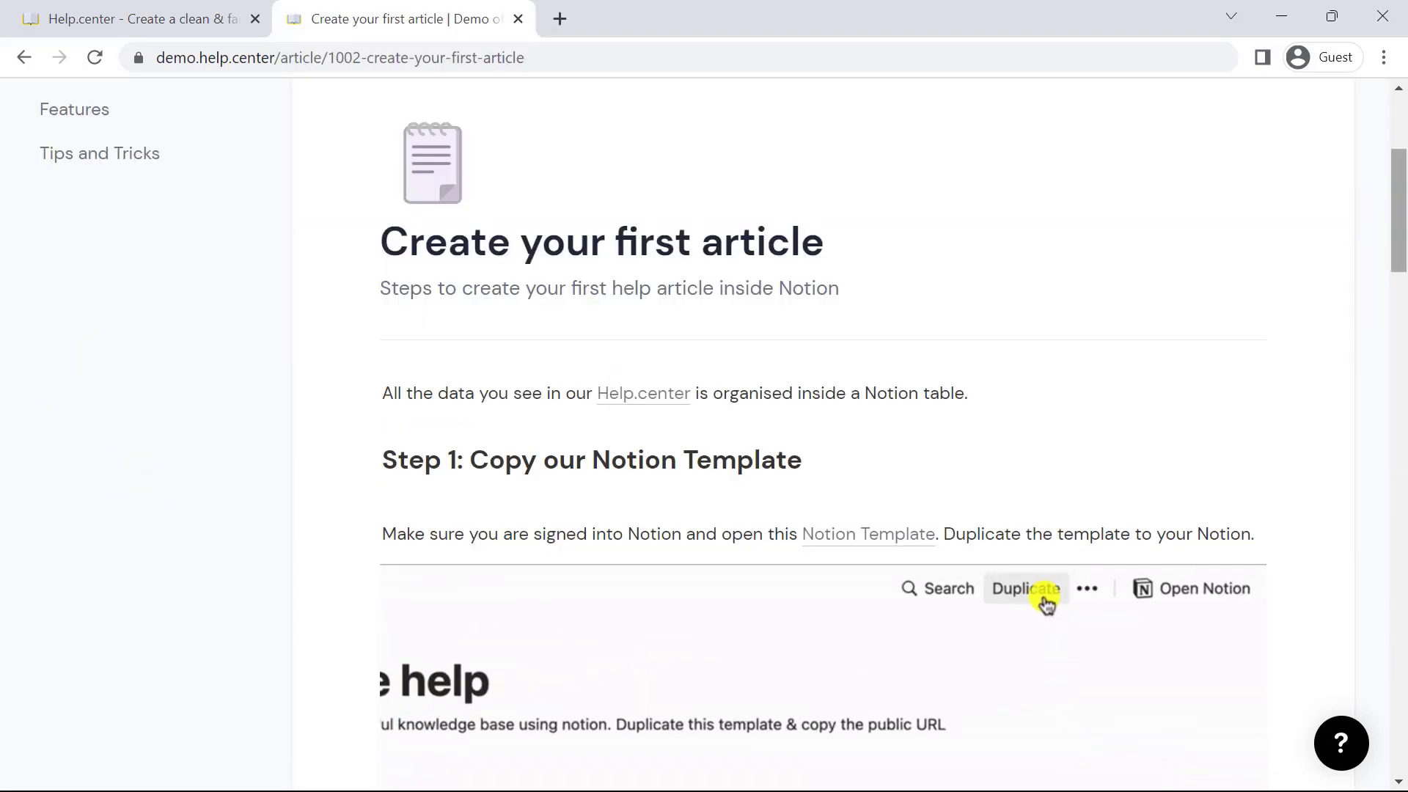
{"action": "scroll", "coordinate": [1013, 289], "scroll_direction": "down", "scroll_amount": 3}
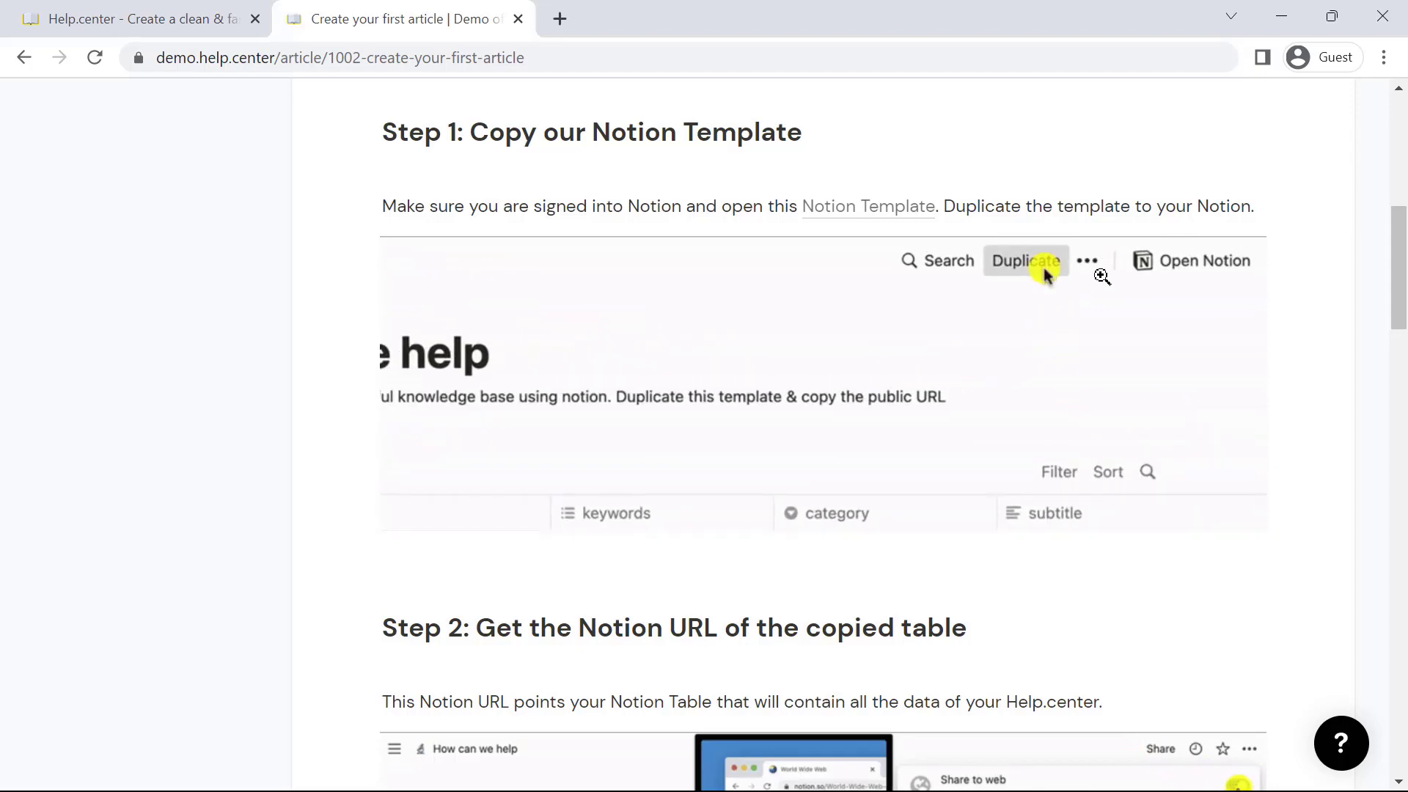
{"action": "scroll", "coordinate": [1072, 415], "scroll_direction": "down", "scroll_amount": 4}
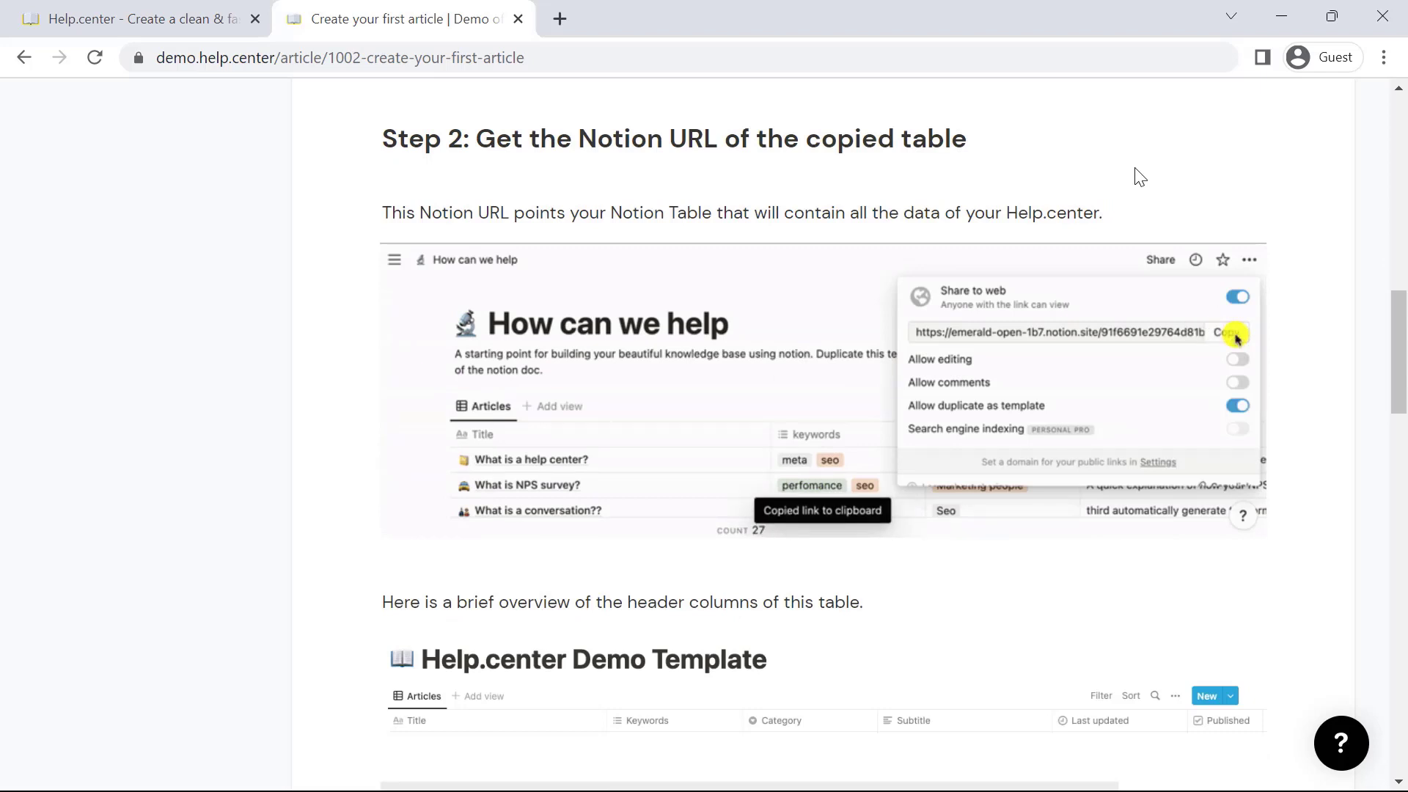
{"action": "scroll", "coordinate": [1369, 328], "scroll_direction": "down", "scroll_amount": 10}
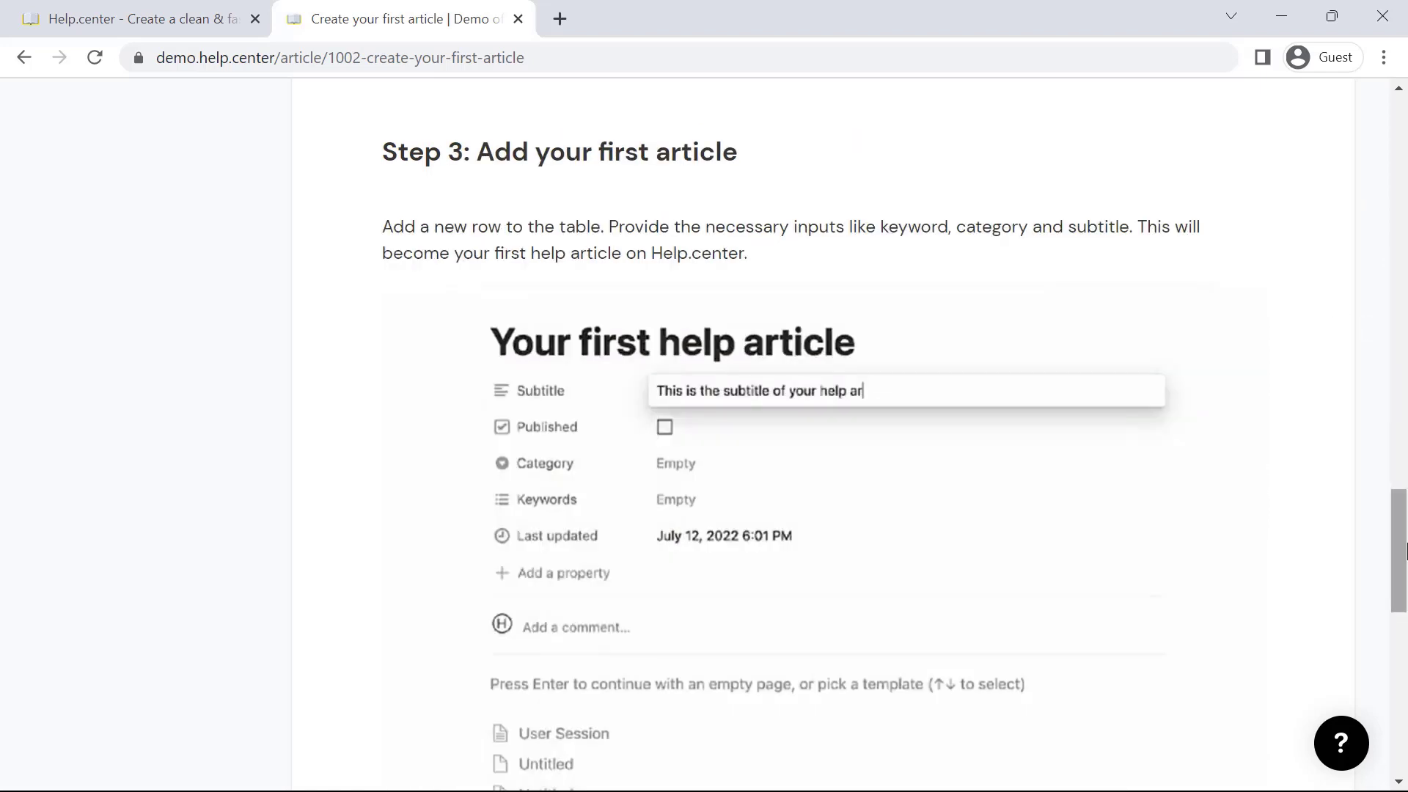